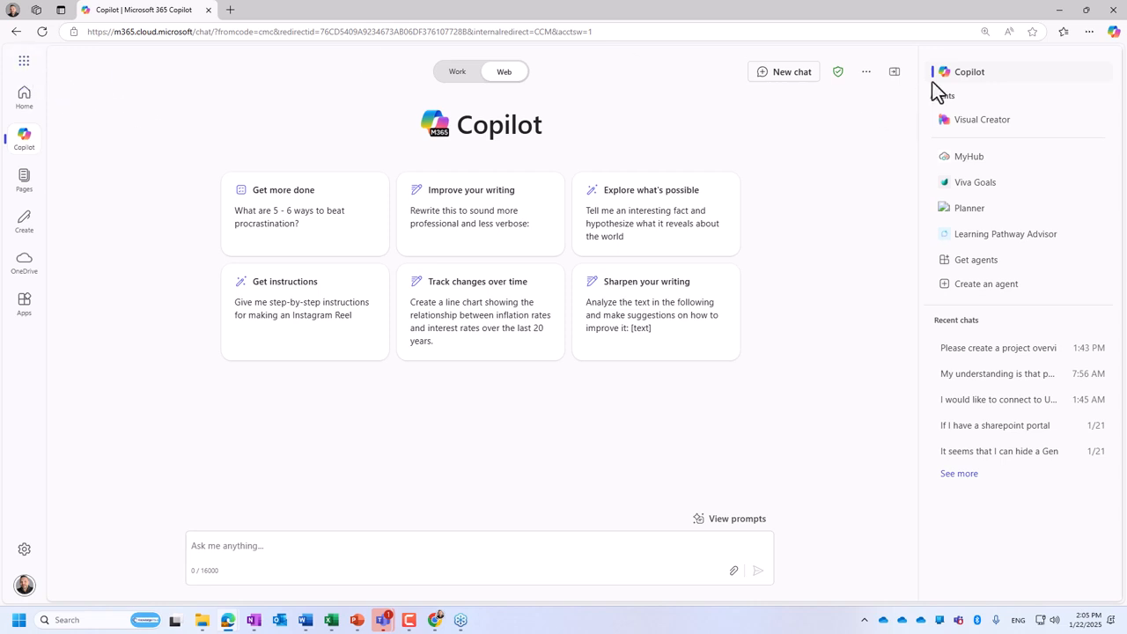
# - Hide the pane with agents and recent chats and show it again
pyautogui.click(894, 71)
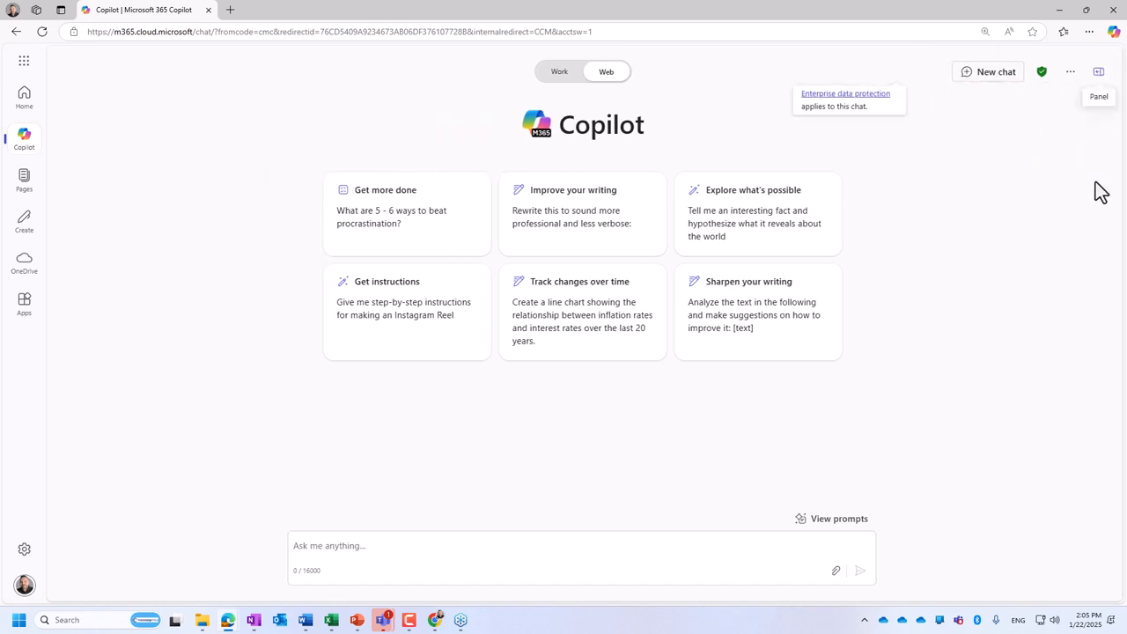
pyautogui.click(1099, 78)
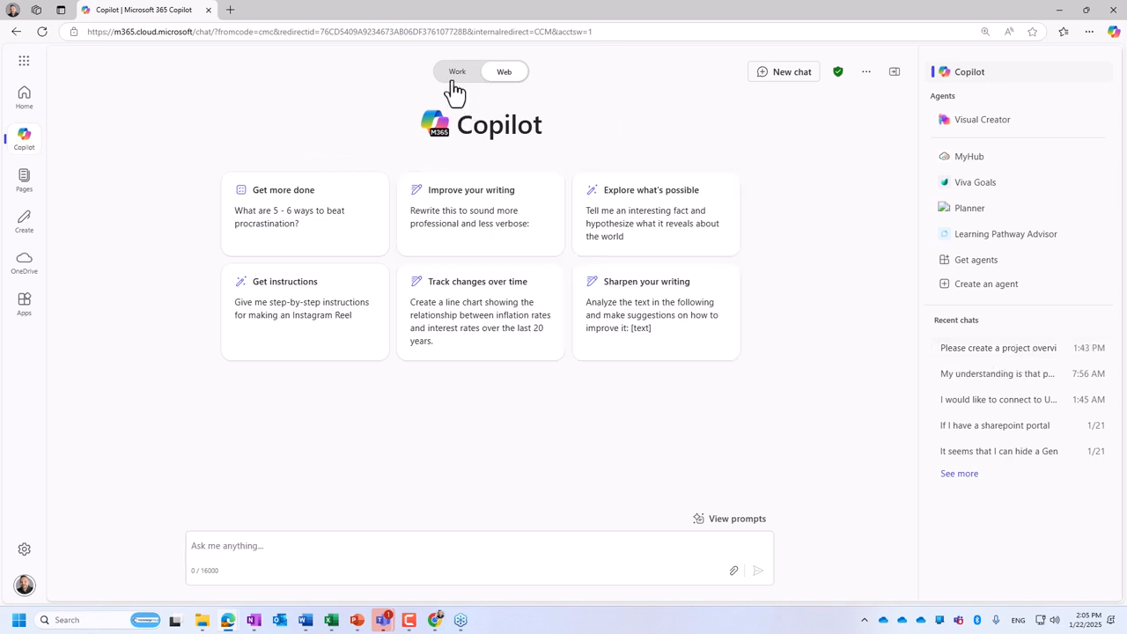
# - Open the Copilot chat page in a new Microsoft 365 Copilot tab and close the other browser tabs
pyautogui.click(28, 63)
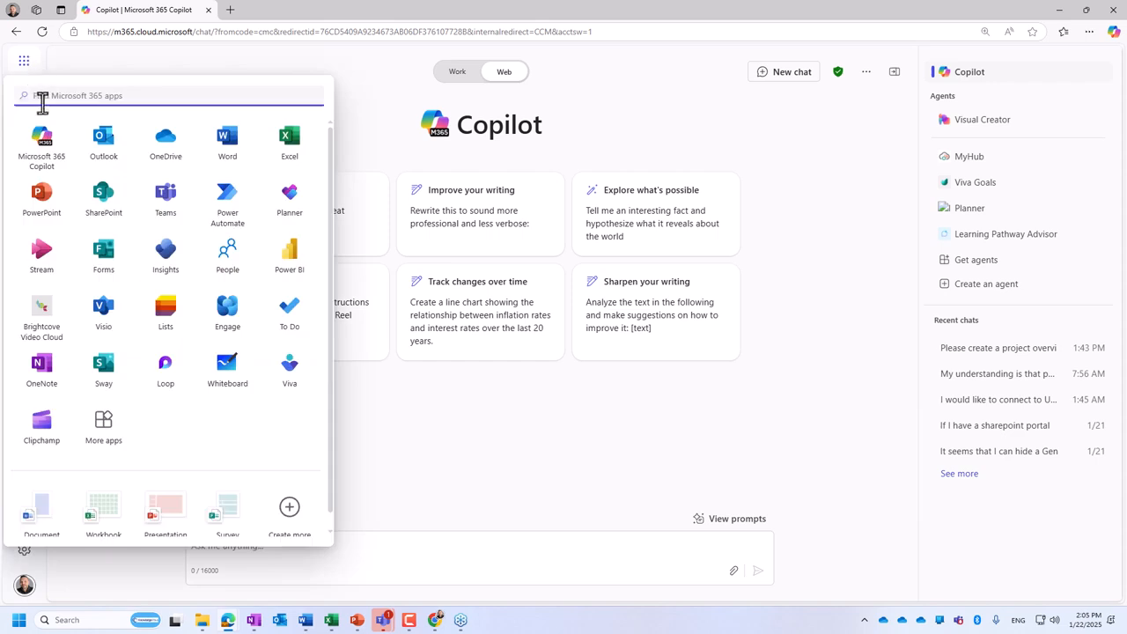
pyautogui.click(43, 157)
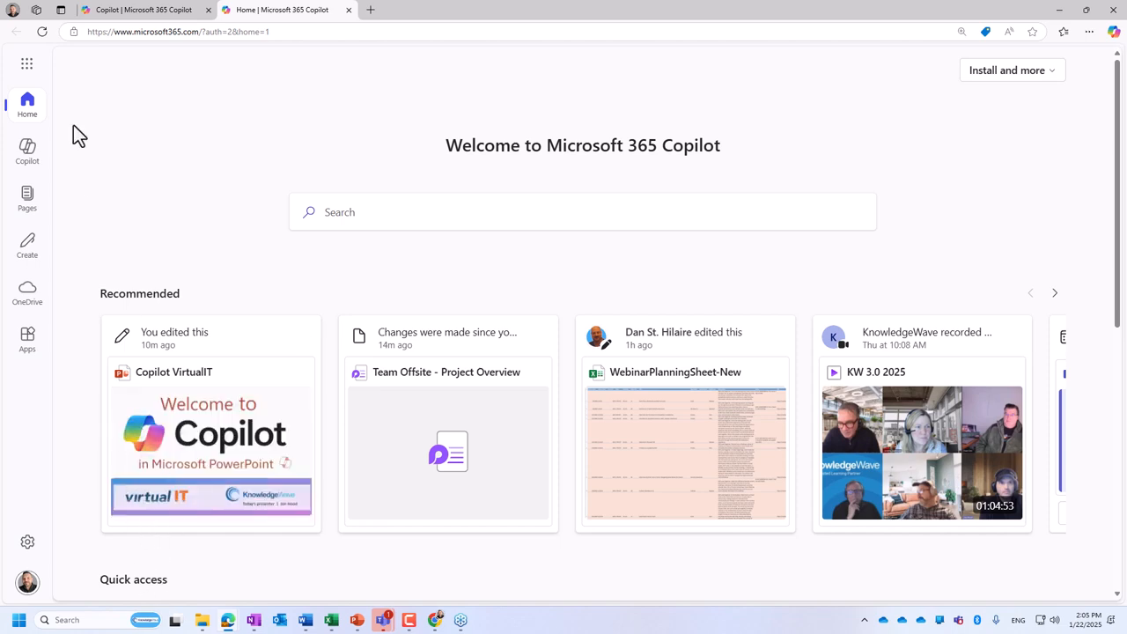
pyautogui.click(29, 63)
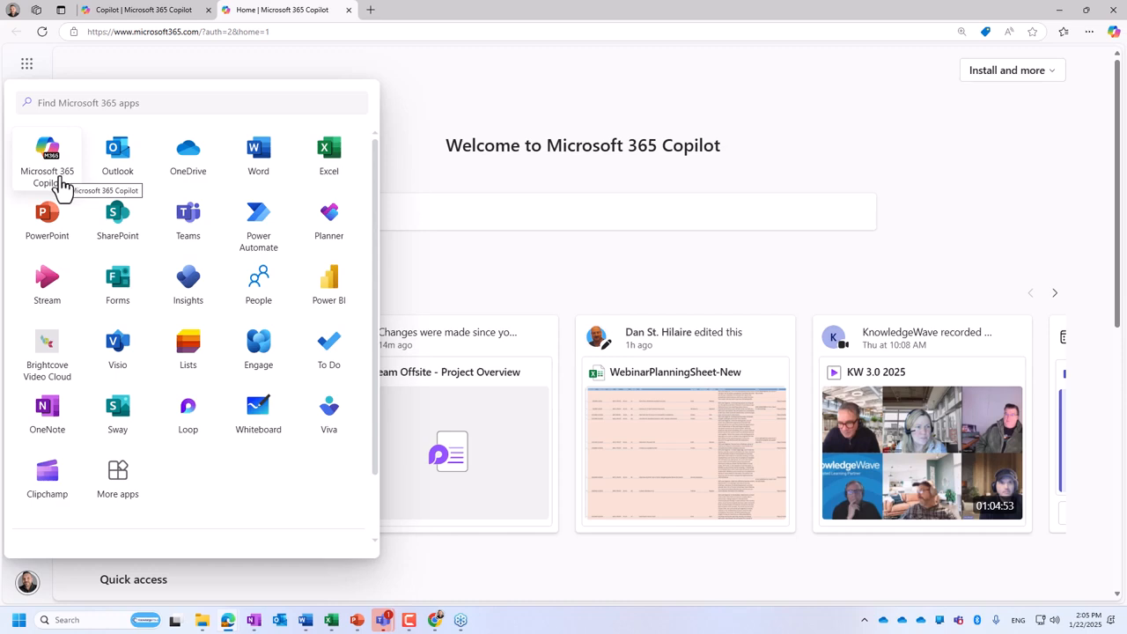
pyautogui.click(58, 180)
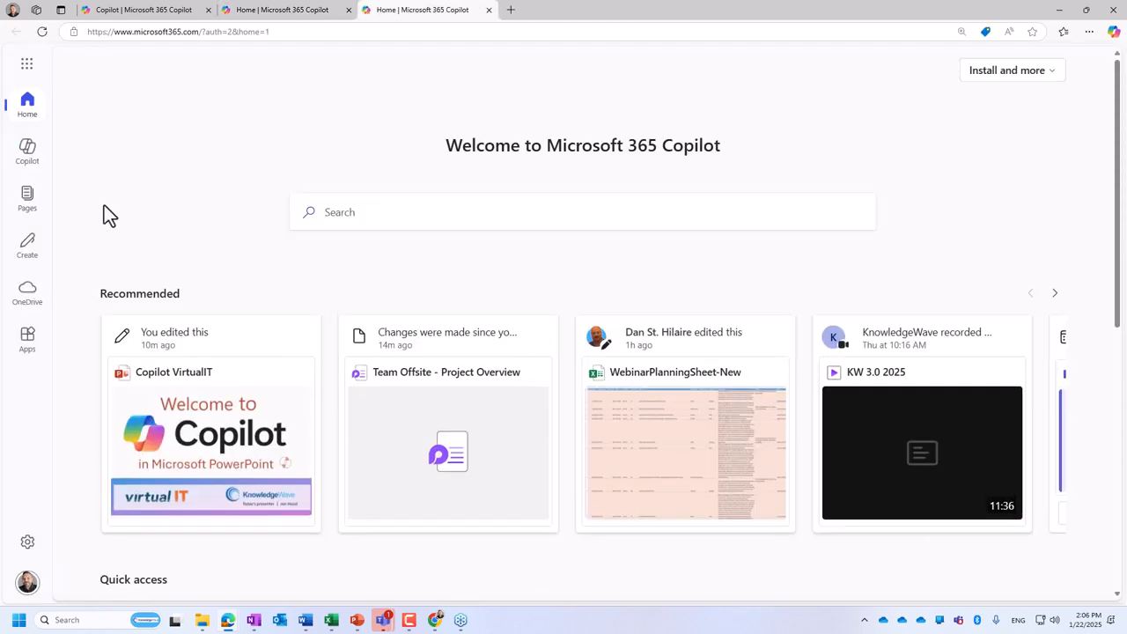
pyautogui.click(21, 158)
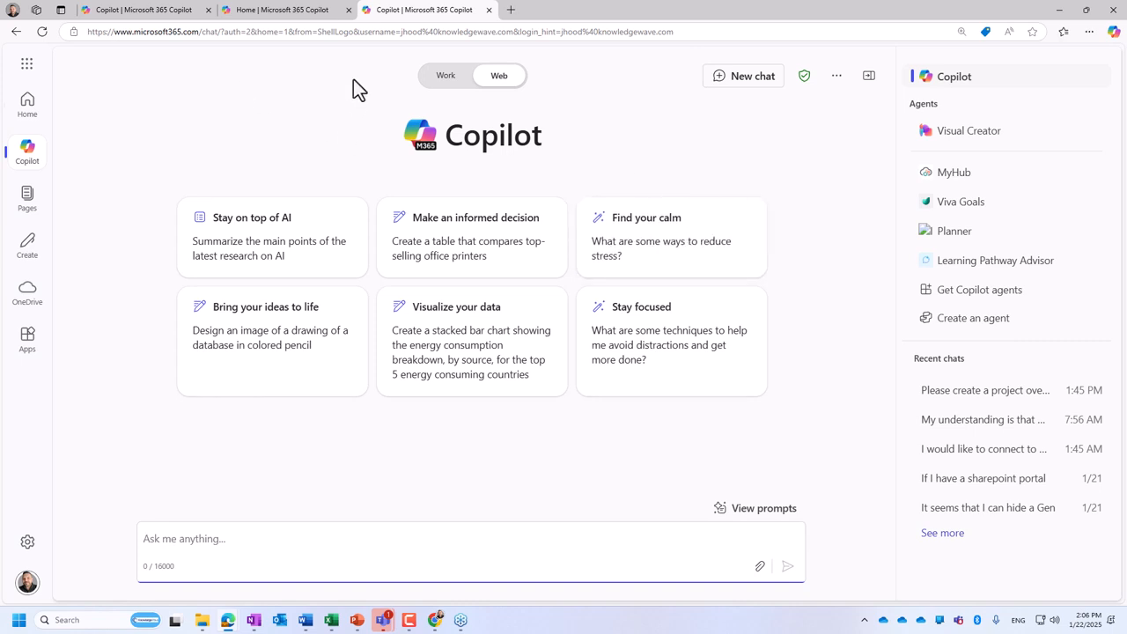
pyautogui.click(348, 10)
pyautogui.click(209, 10)
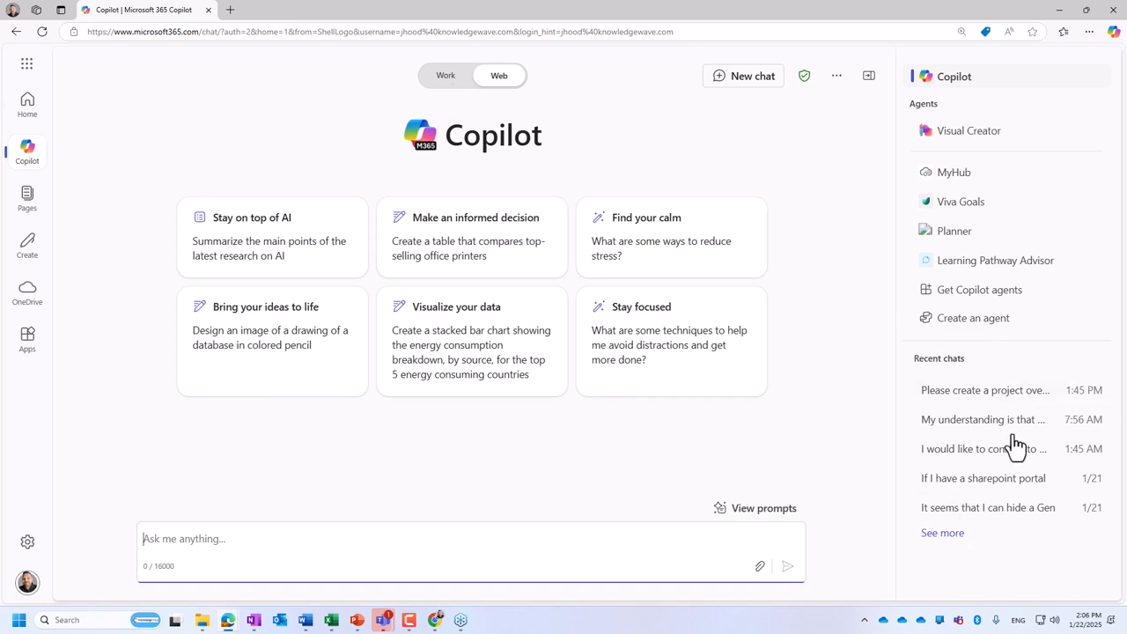
# - Switch the chat to Work mode and back to Web mode
pyautogui.click(448, 77)
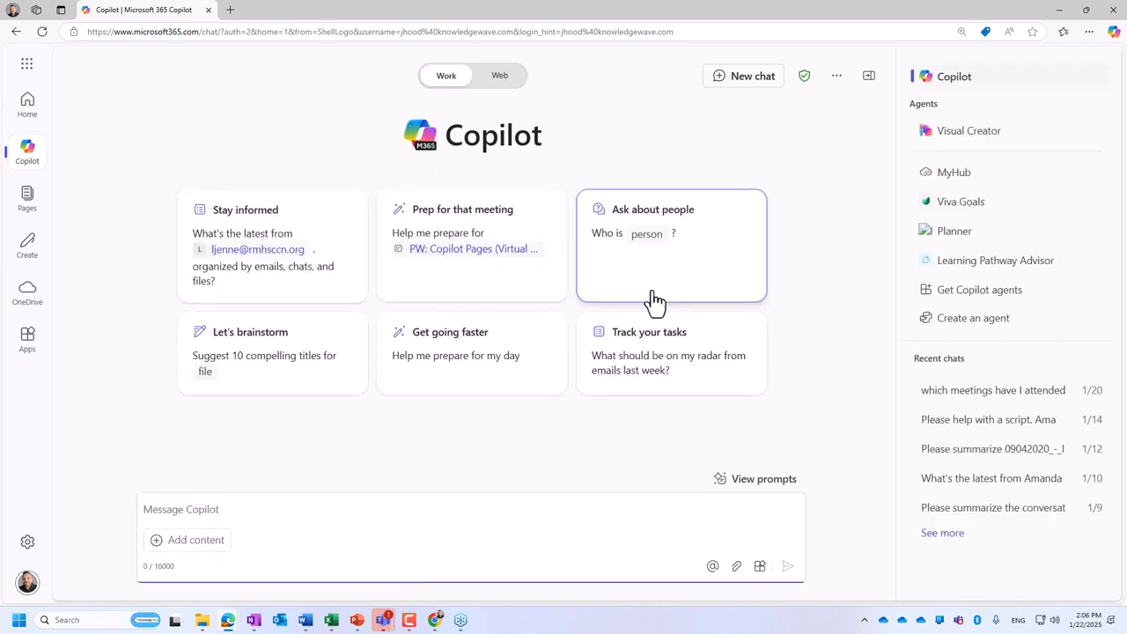
pyautogui.click(487, 83)
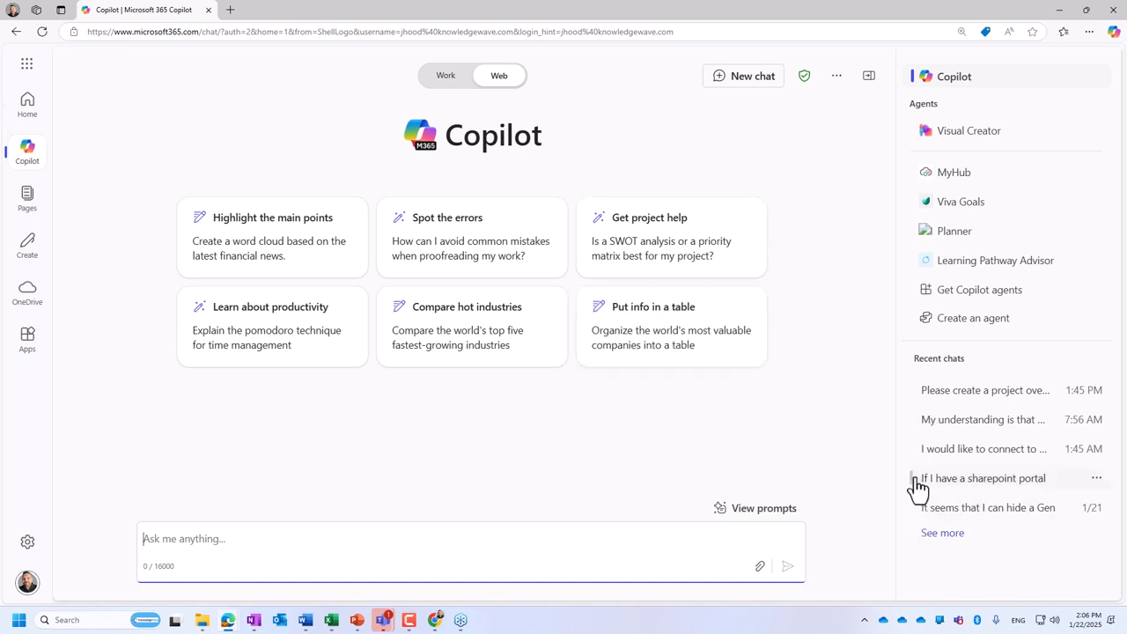
# - Open the 1:45 PM recent chat about the project overview and examine its first prompt, event goals and Day 1 agenda
pyautogui.click(976, 394)
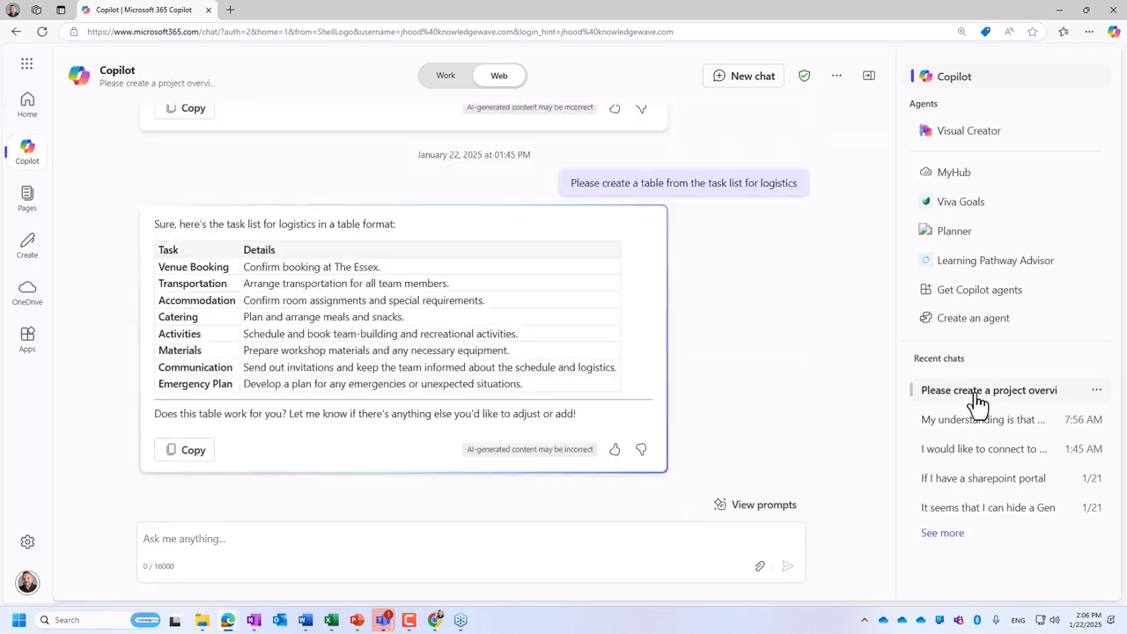
pyautogui.moveTo(894, 466); pyautogui.dragTo(907, 113)
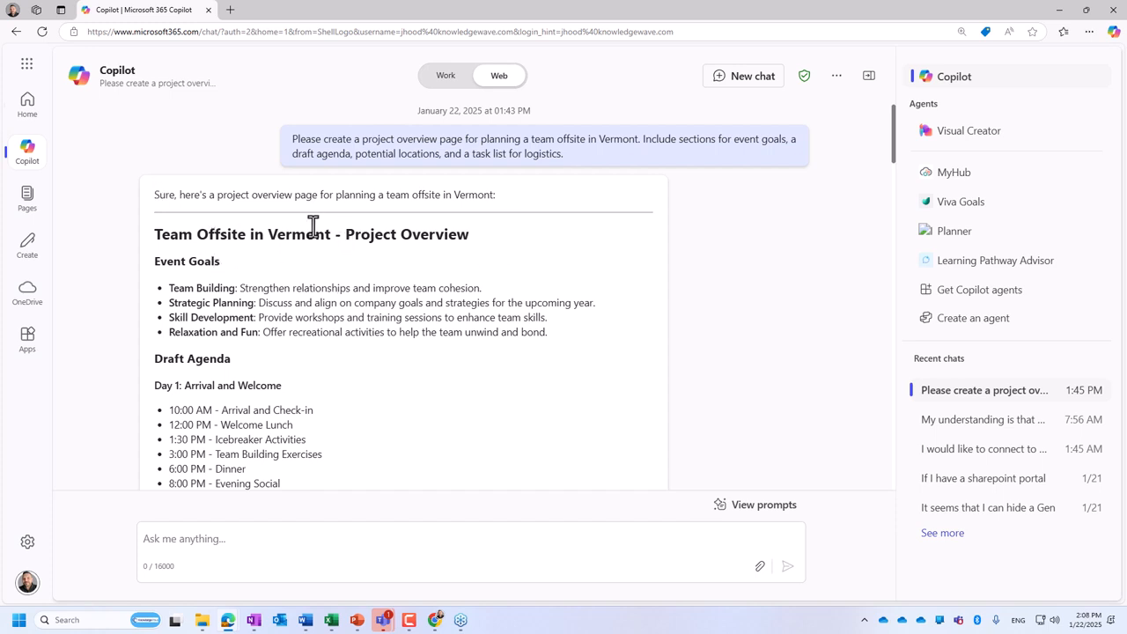
pyautogui.scroll(-1, 387, 225)
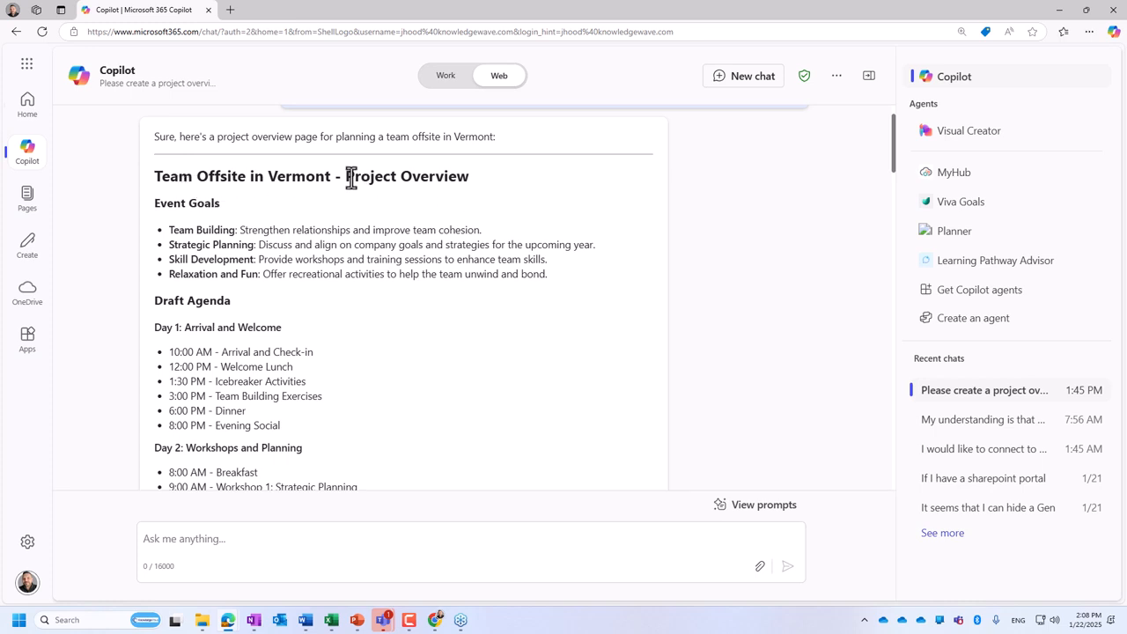
pyautogui.moveTo(156, 202); pyautogui.dragTo(222, 204)
pyautogui.click(240, 223)
pyautogui.scroll(-2, 238, 220)
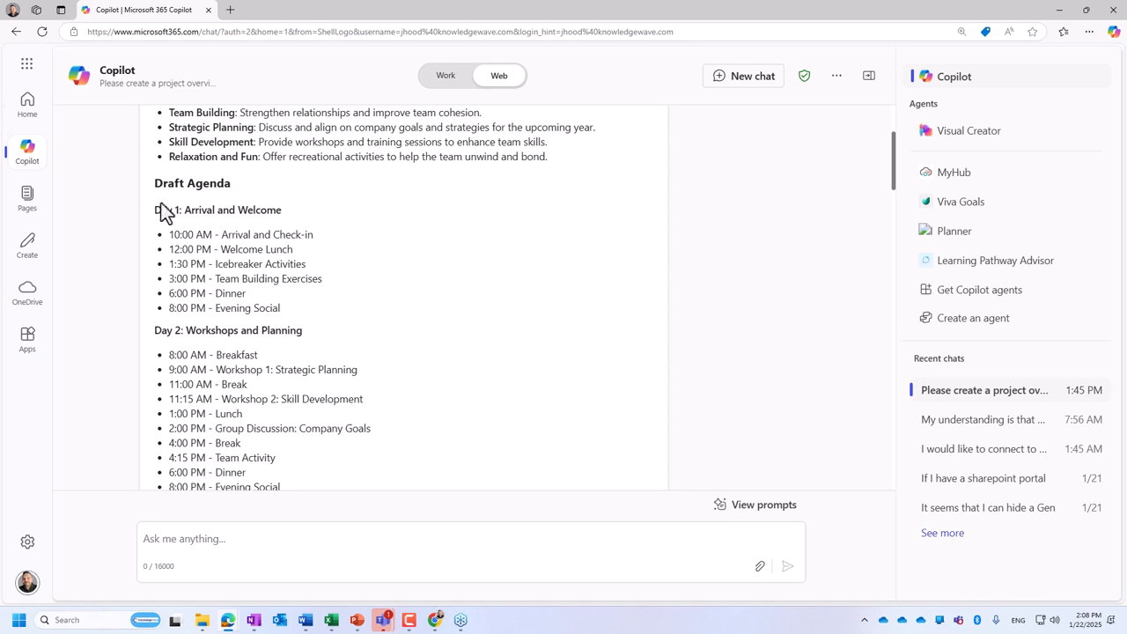
pyautogui.moveTo(155, 184); pyautogui.dragTo(306, 322)
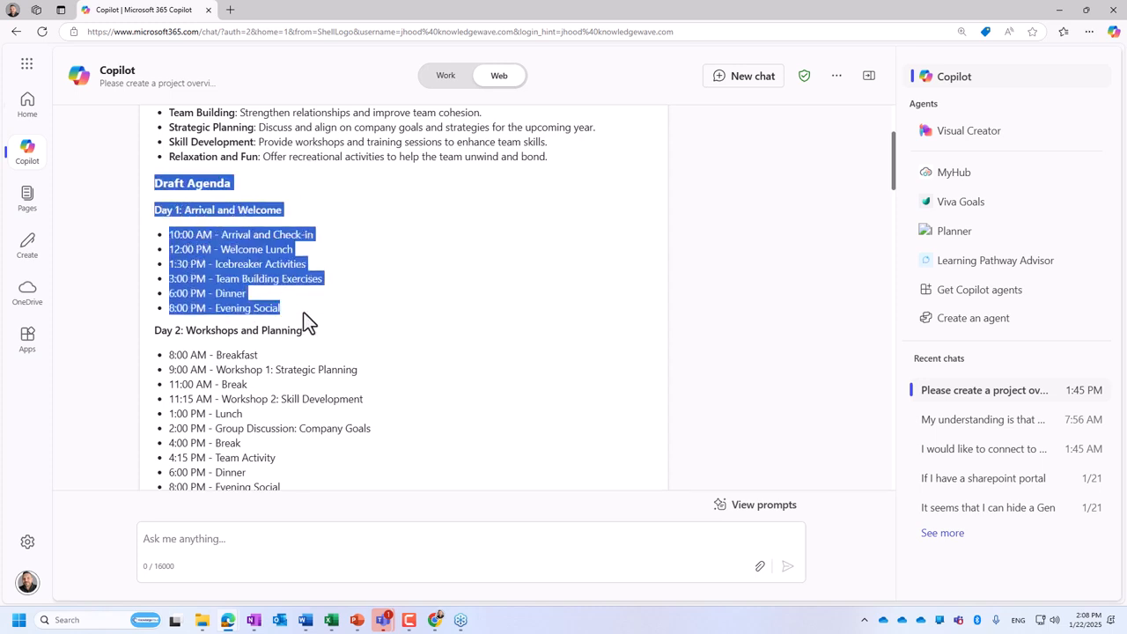
pyautogui.click(362, 258)
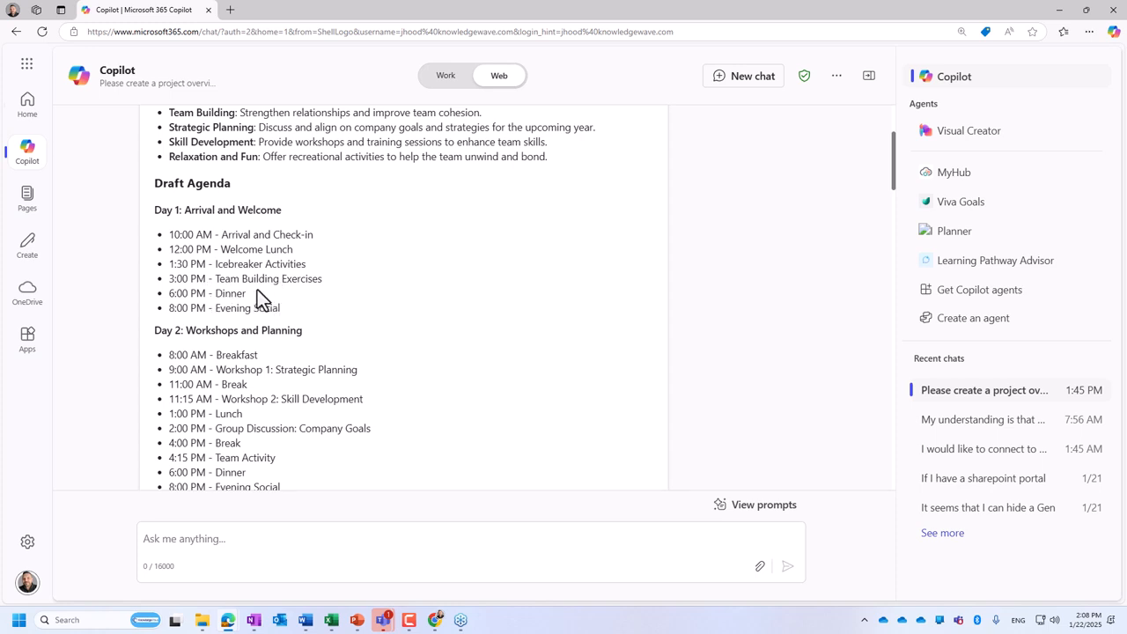
# - Read the rest of the first response, covering the Day 2 and 3 agenda, potential locations and logistics task list
pyautogui.scroll(-2, 251, 295)
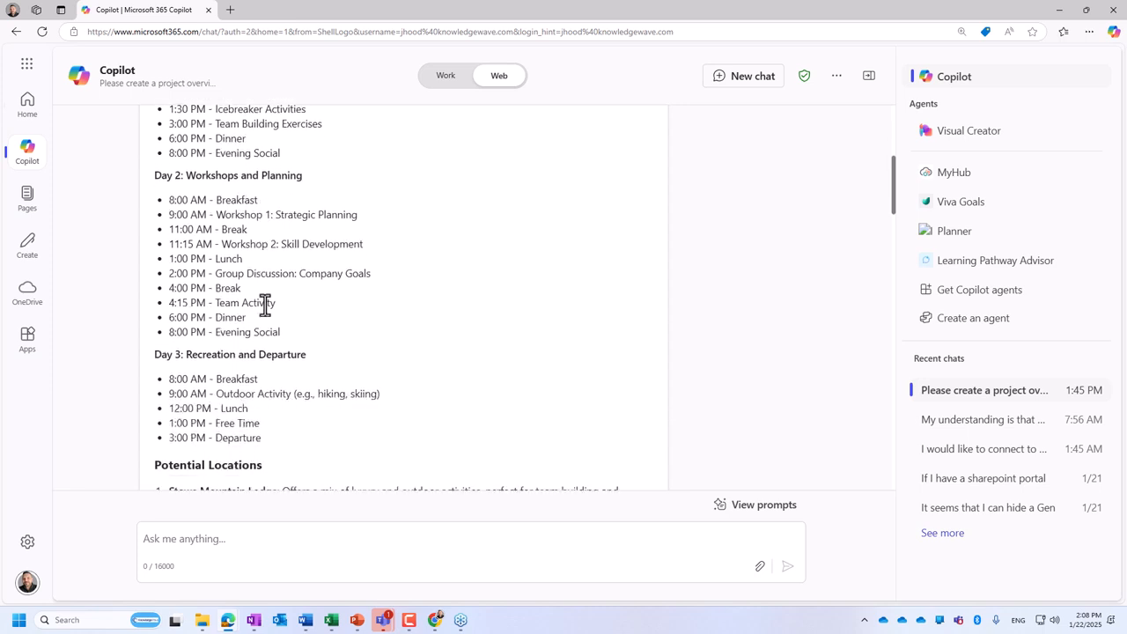
pyautogui.scroll(-1, 378, 282)
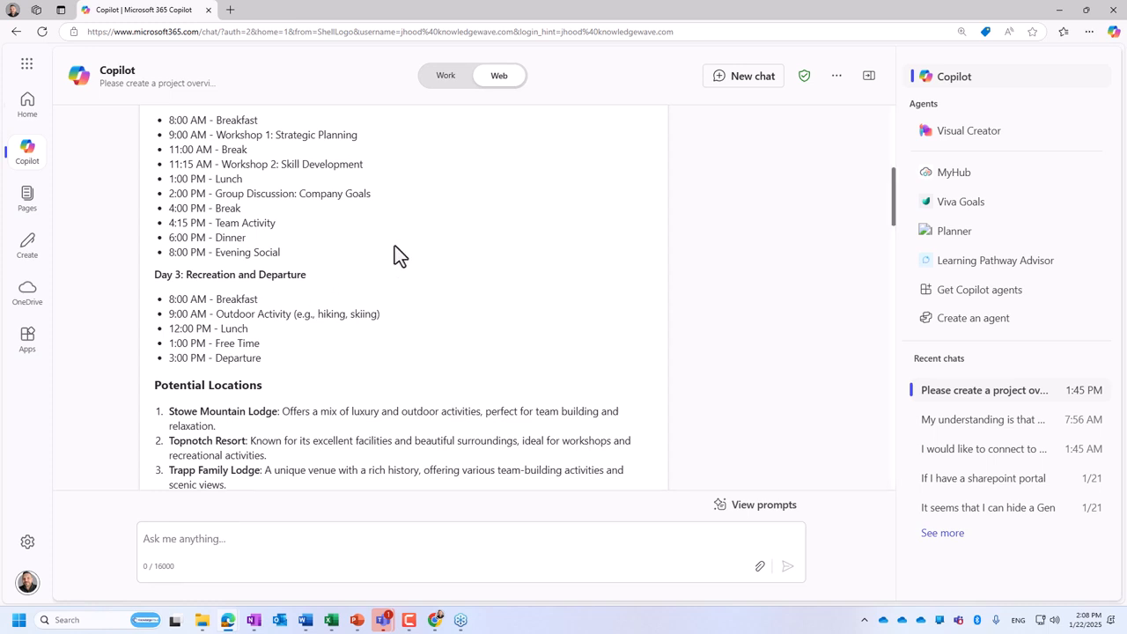
pyautogui.scroll(-1, 389, 248)
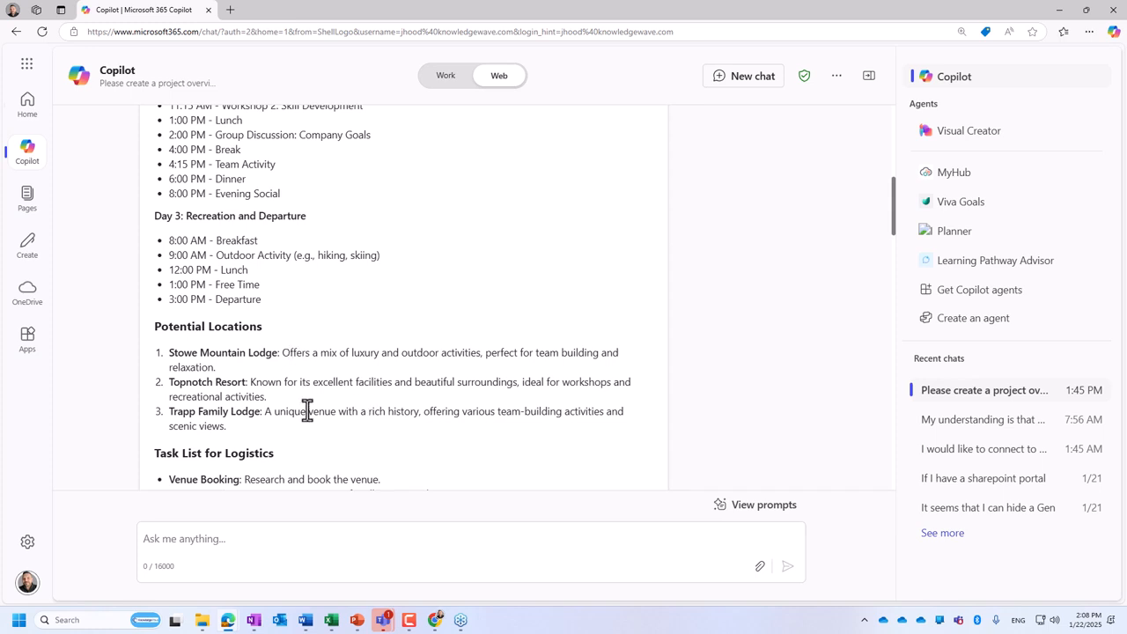
pyautogui.scroll(-2, 334, 405)
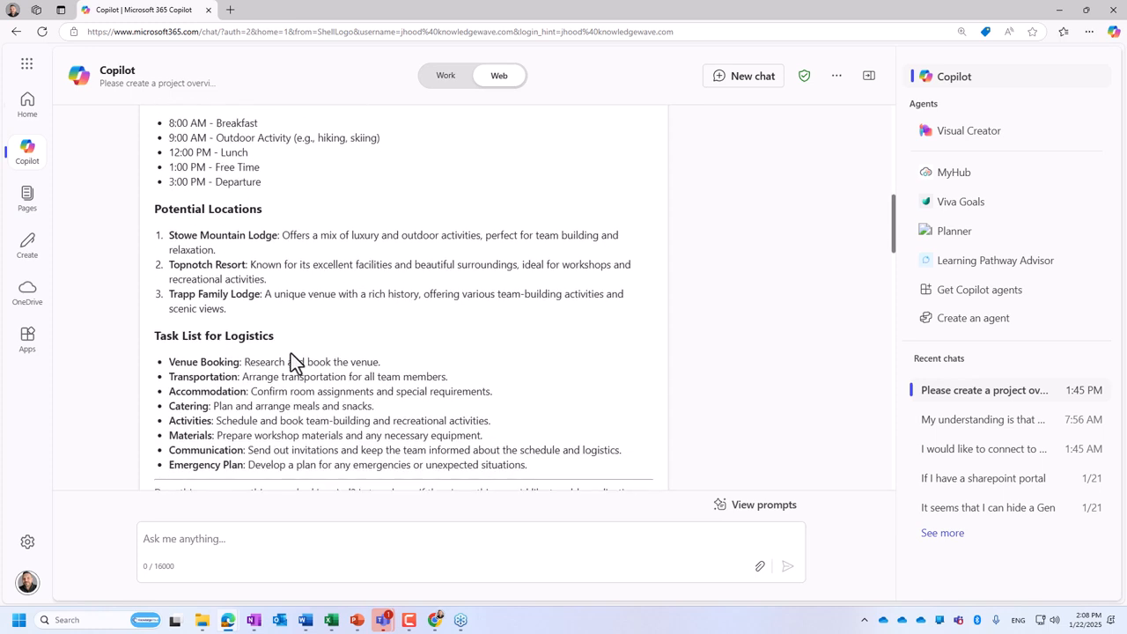
pyautogui.scroll(-2, 293, 361)
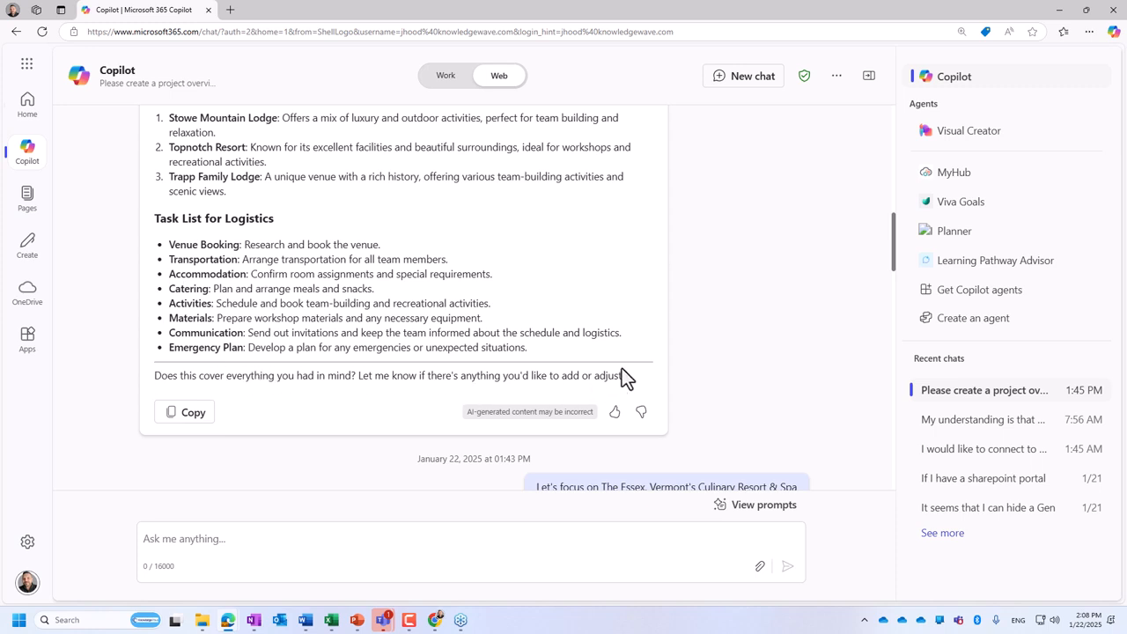
pyautogui.scroll(-2, 622, 368)
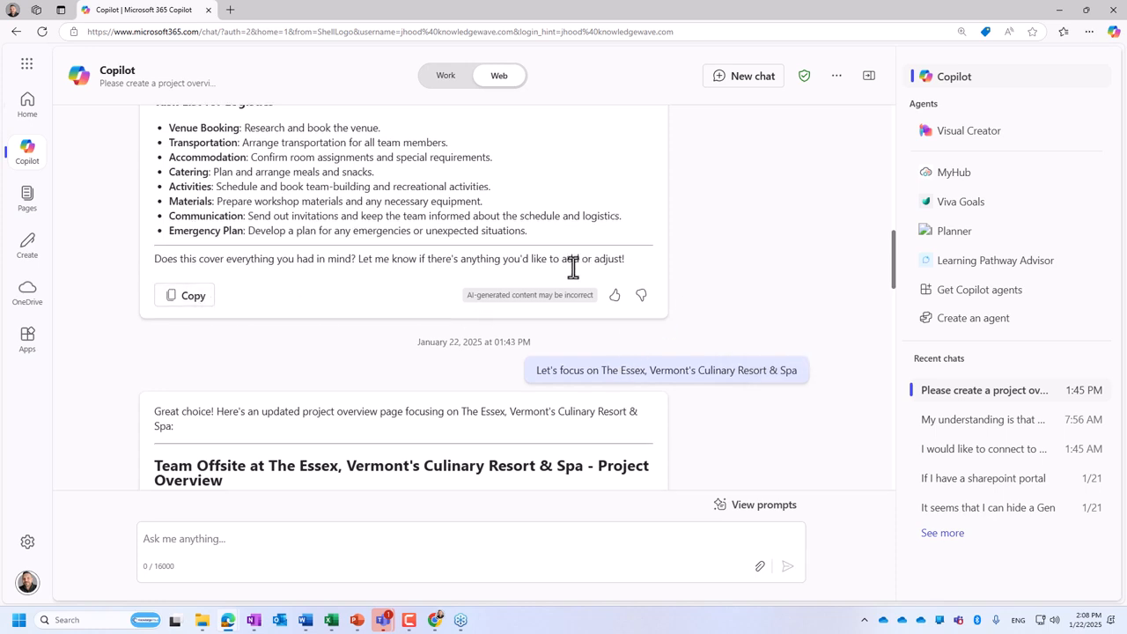
pyautogui.scroll(1, 454, 346)
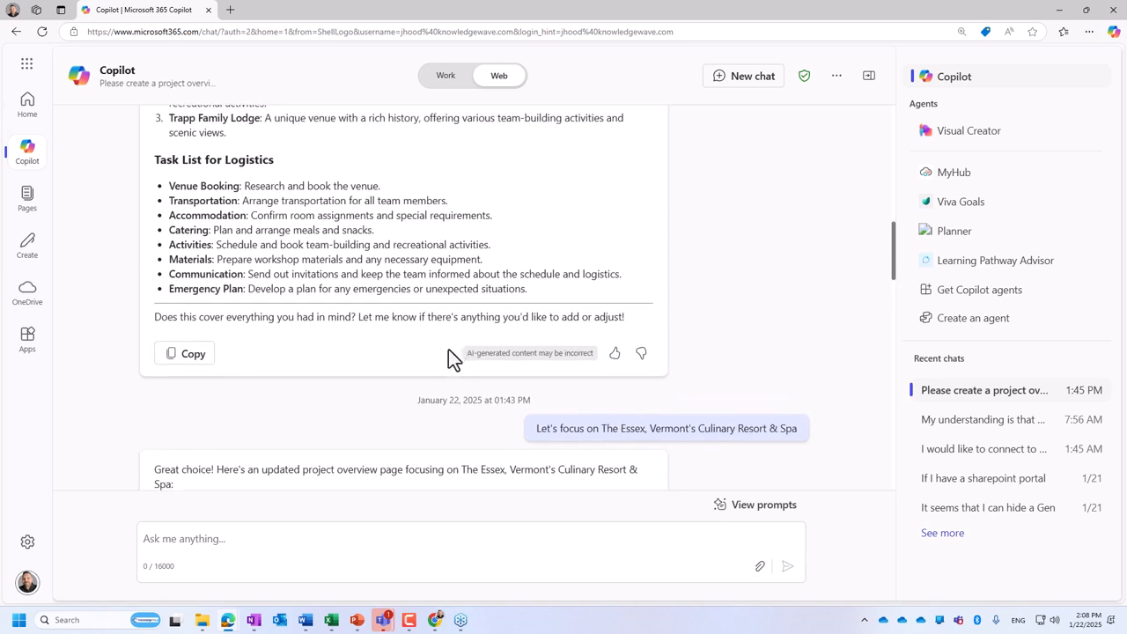
# - Copy the original Vermont team offsite project overview prompt into a new Web chat and send it
pyautogui.scroll(10, 449, 255)
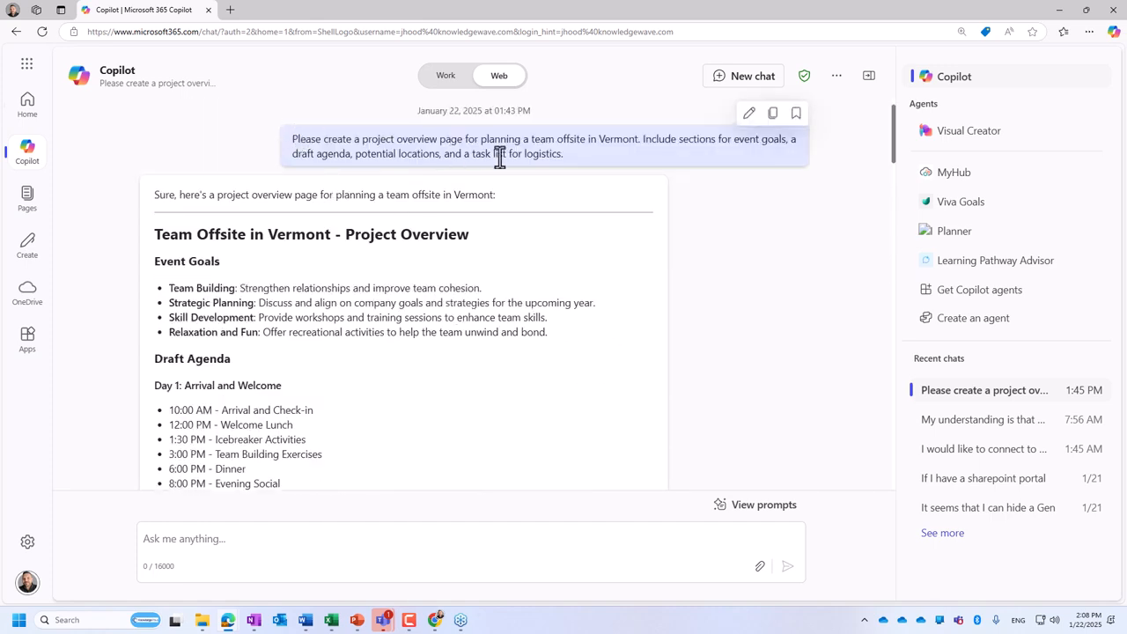
pyautogui.moveTo(562, 153); pyautogui.dragTo(291, 142)
pyautogui.hotkey('ctrl', 'c')
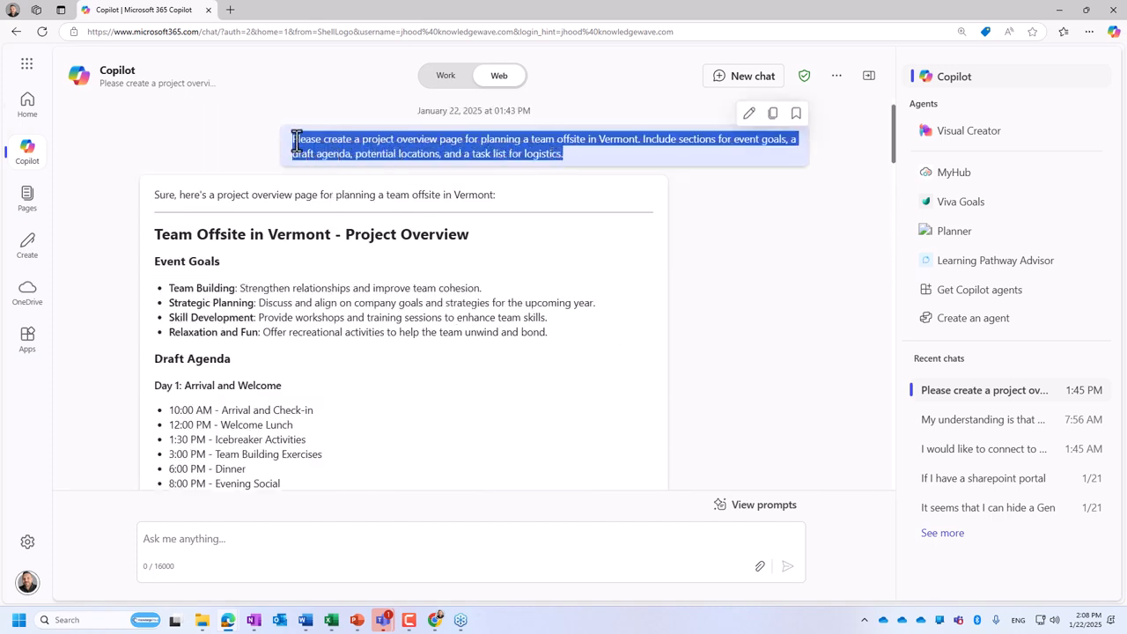
pyautogui.click(736, 75)
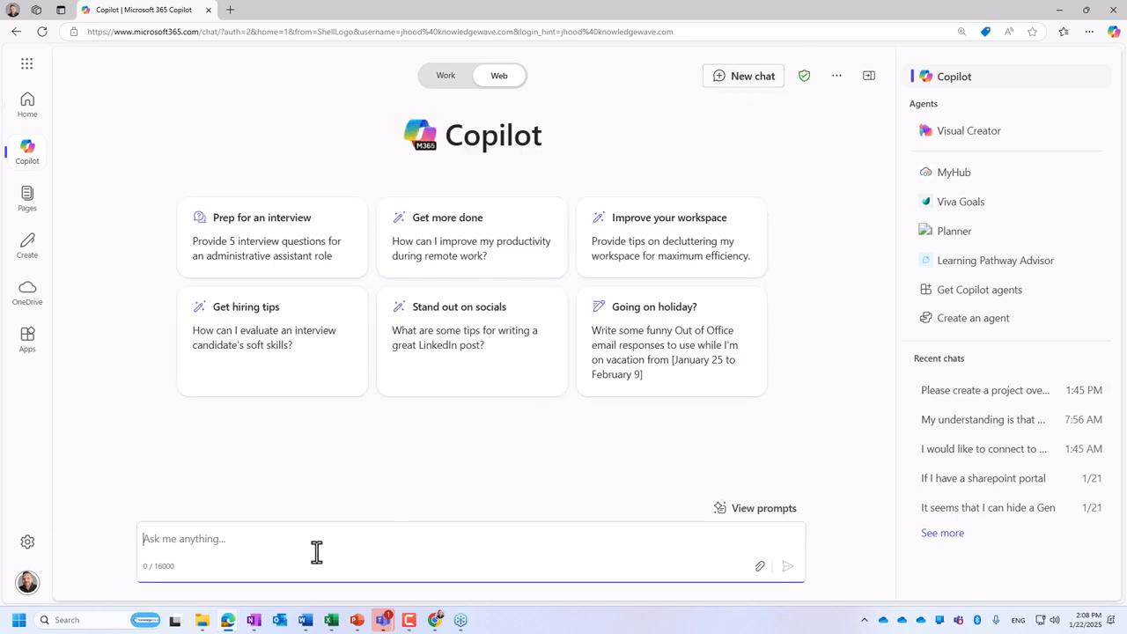
pyautogui.hotkey('ctrl', 'v')
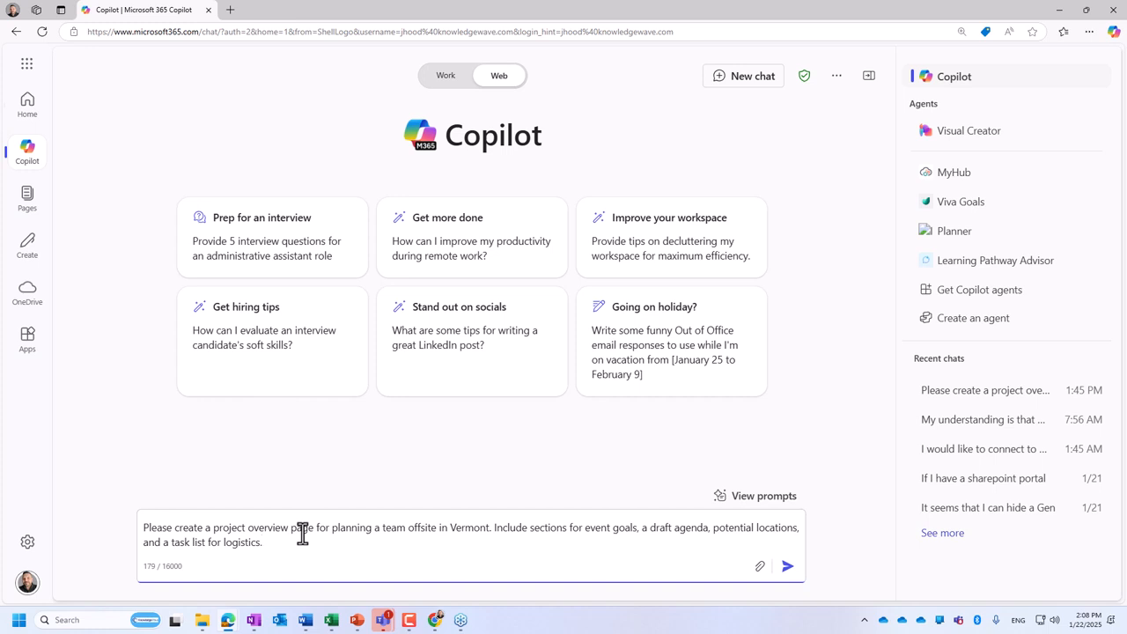
pyautogui.press('Return')
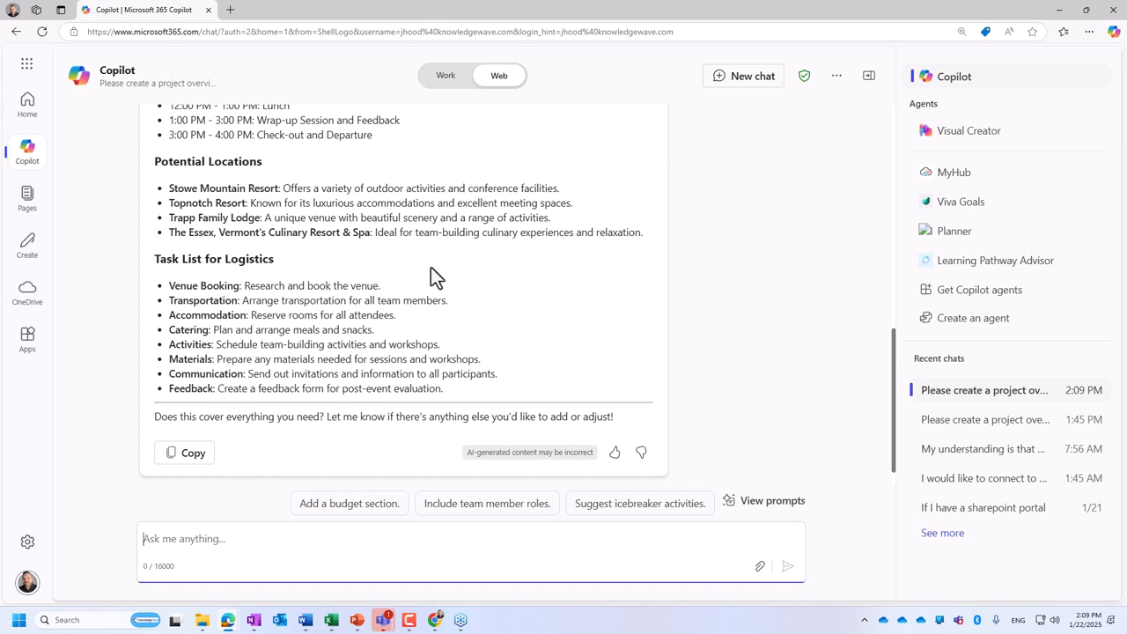
# - Leave the newly generated overview for a blank chat, reopen it from the recent chats and review it from its prompt
pyautogui.scroll(-1, 430, 267)
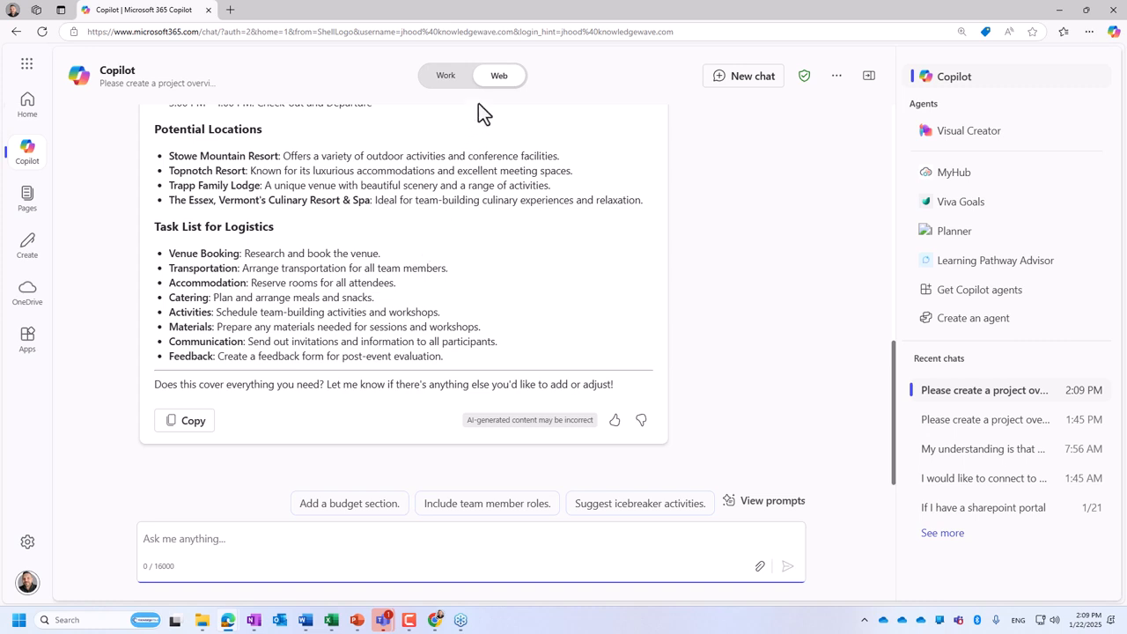
pyautogui.click(511, 88)
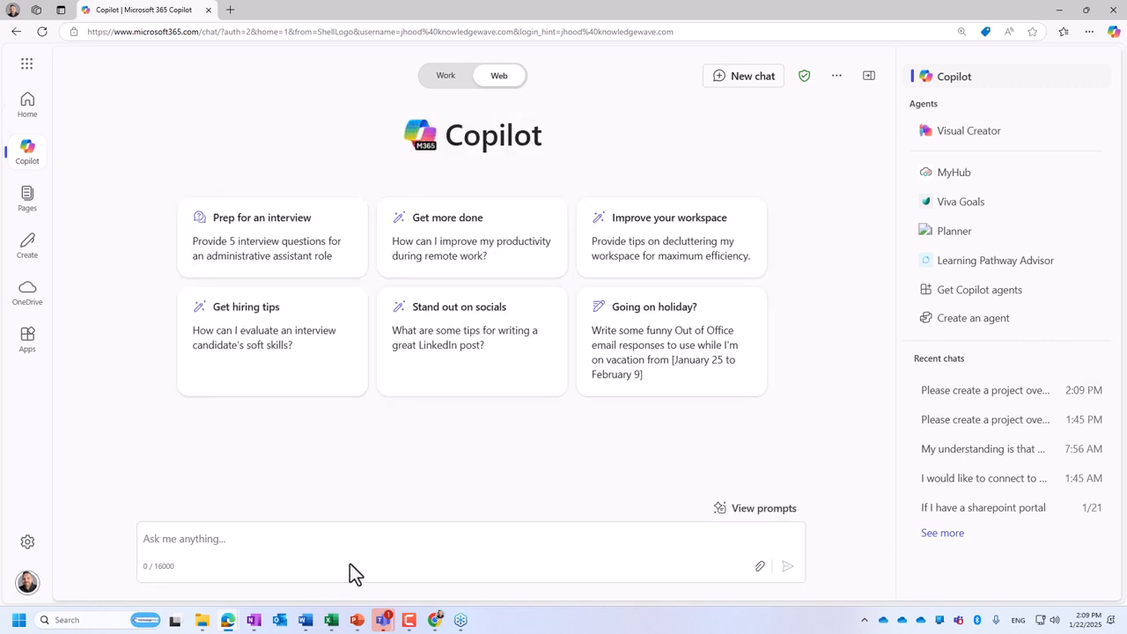
pyautogui.click(973, 398)
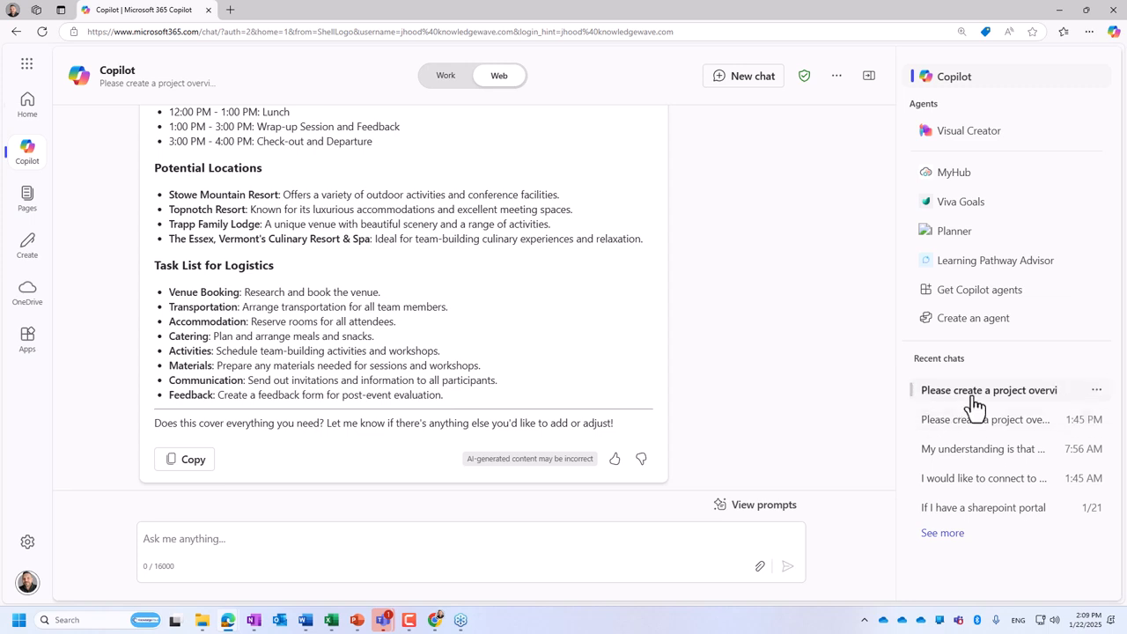
pyautogui.click(967, 395)
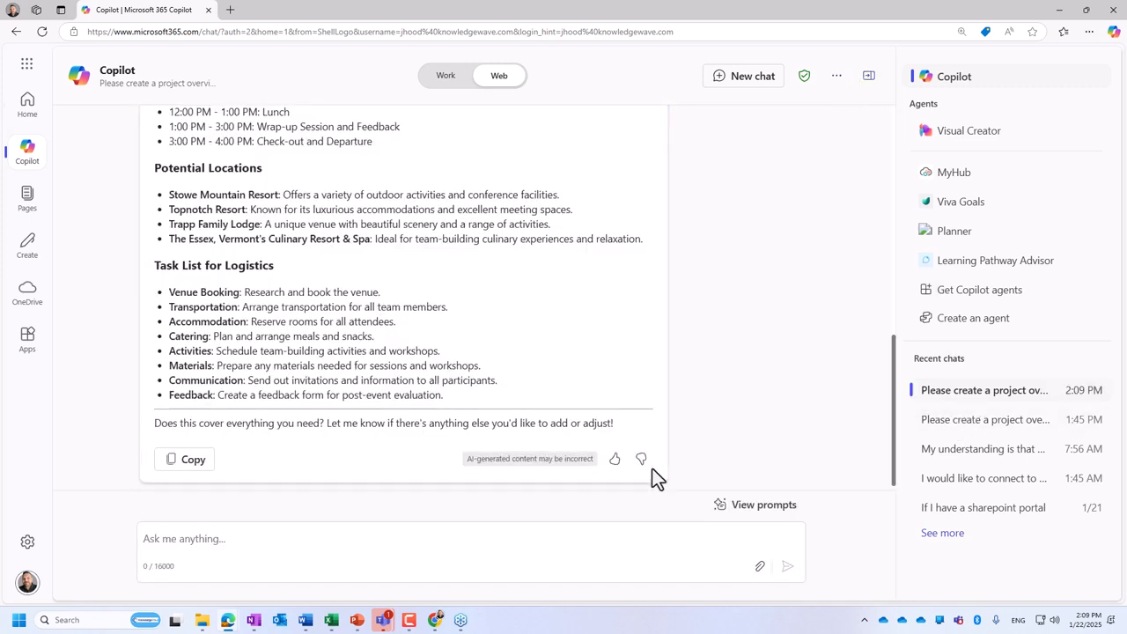
pyautogui.click(291, 549)
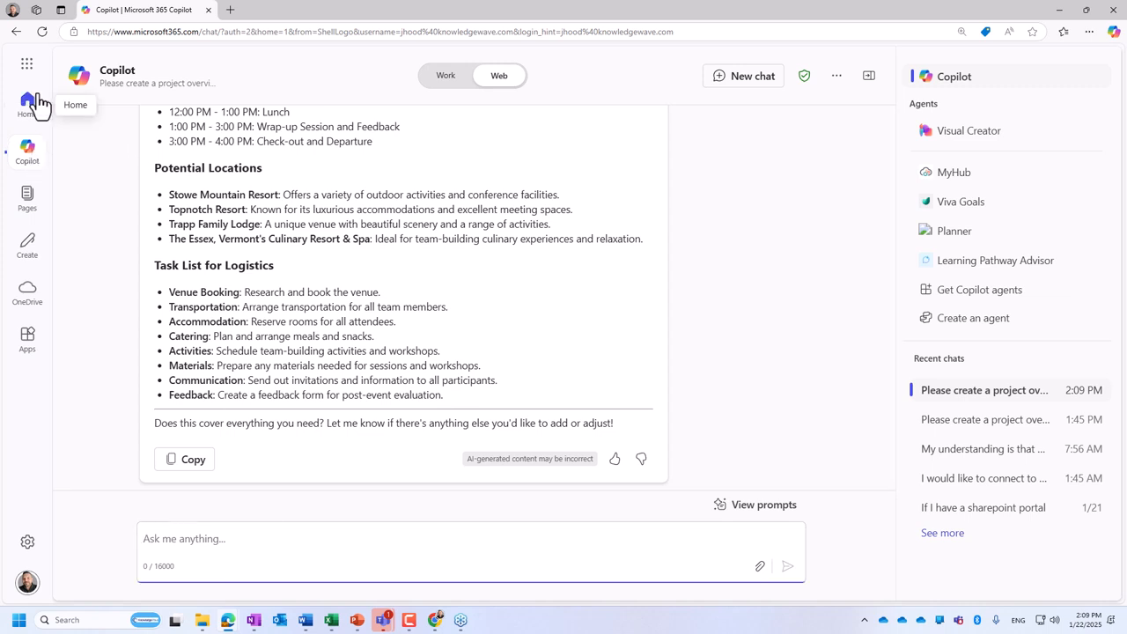
pyautogui.scroll(10, 780, 308)
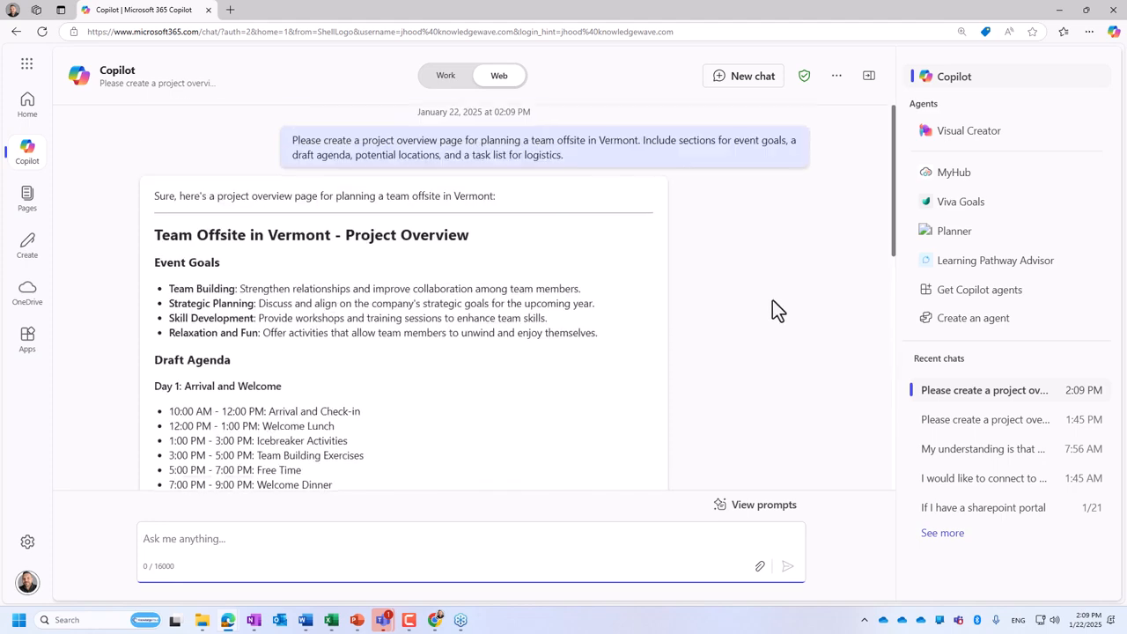
# - Open the earlier 1:45 PM project overview chat that ends with the logistics task table
pyautogui.click(978, 425)
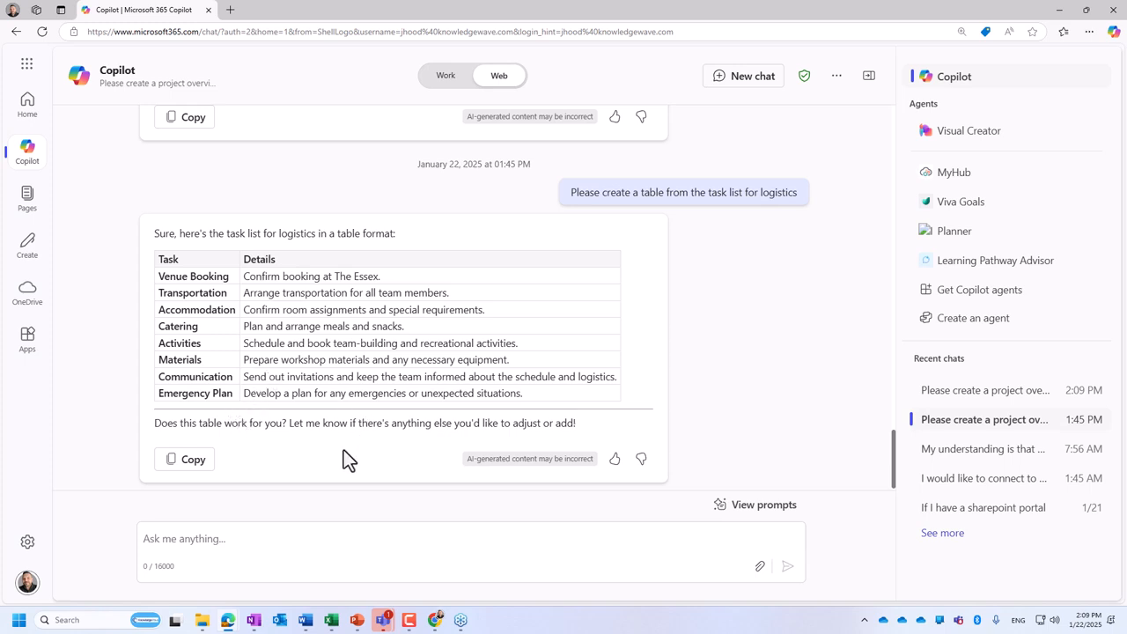
# - Copy the logistics table response, and open the 1:36 PM project overview chat at its original Vermont offsite prompt
pyautogui.click(180, 459)
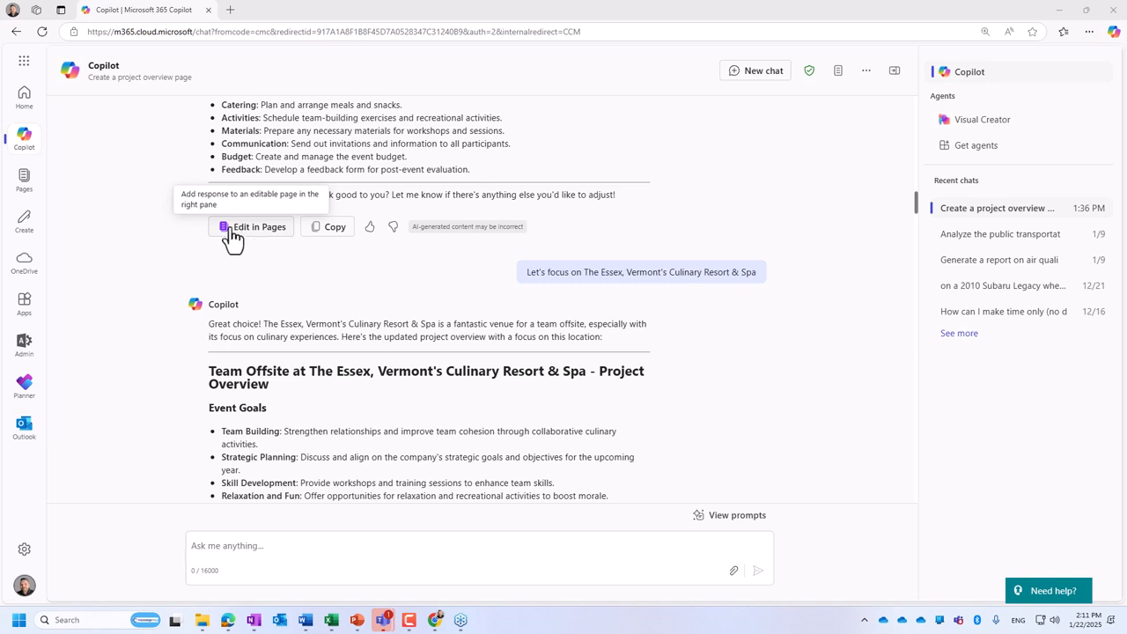
pyautogui.click(977, 212)
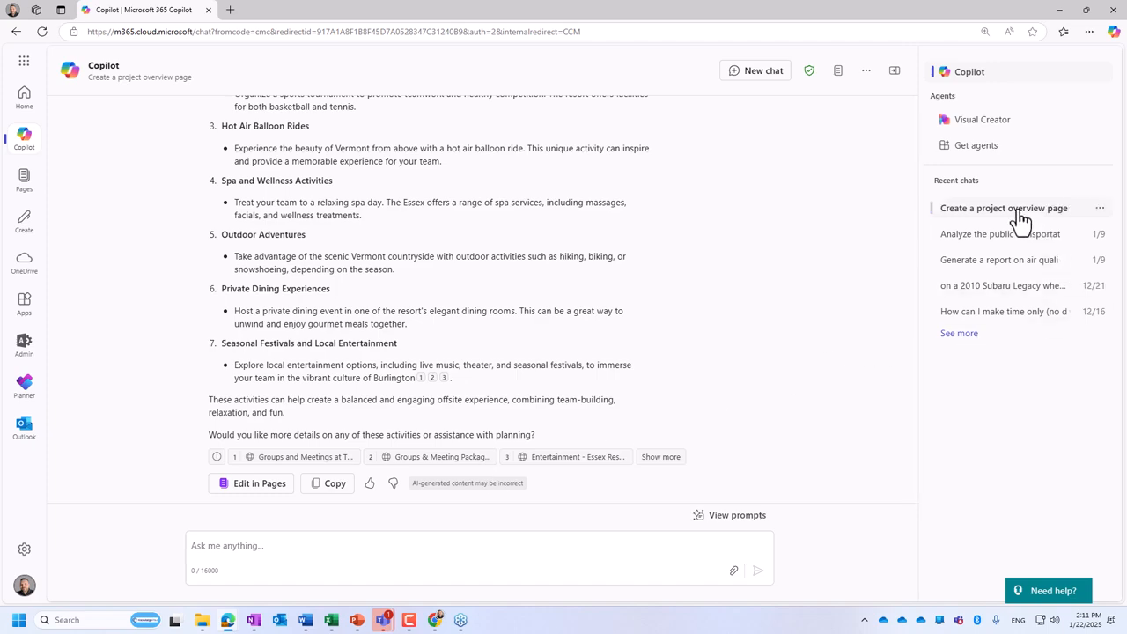
pyautogui.click(1020, 220)
pyautogui.scroll(2, 913, 488)
pyautogui.moveTo(914, 481); pyautogui.dragTo(926, 65)
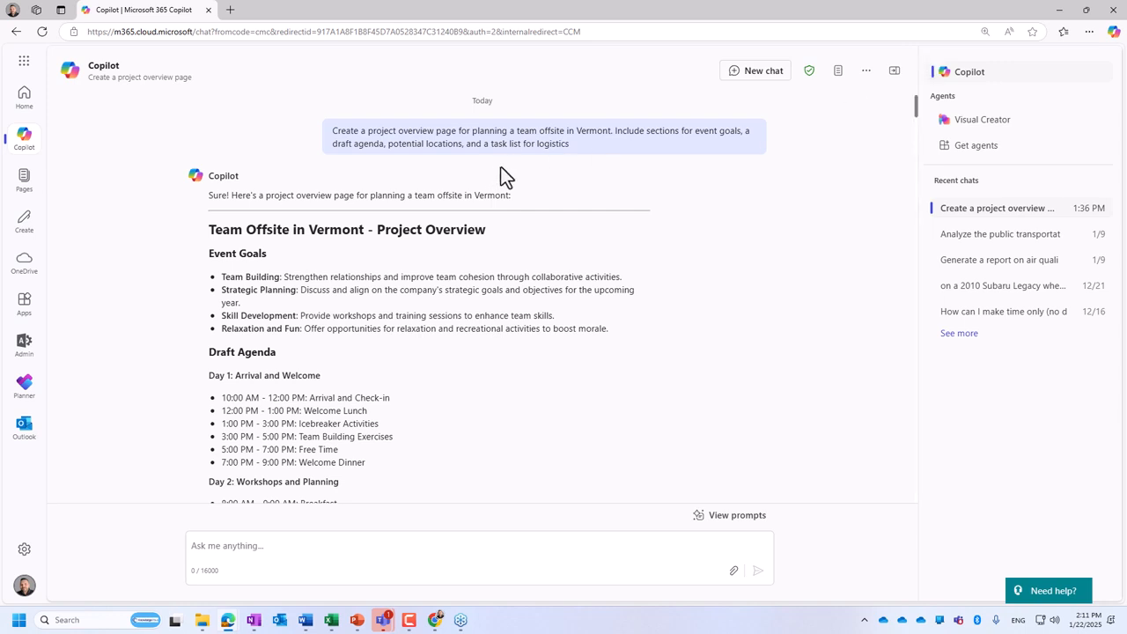
# - Copy the original Vermont team offsite project overview prompt into a new chat and send it
pyautogui.moveTo(580, 145); pyautogui.dragTo(326, 126)
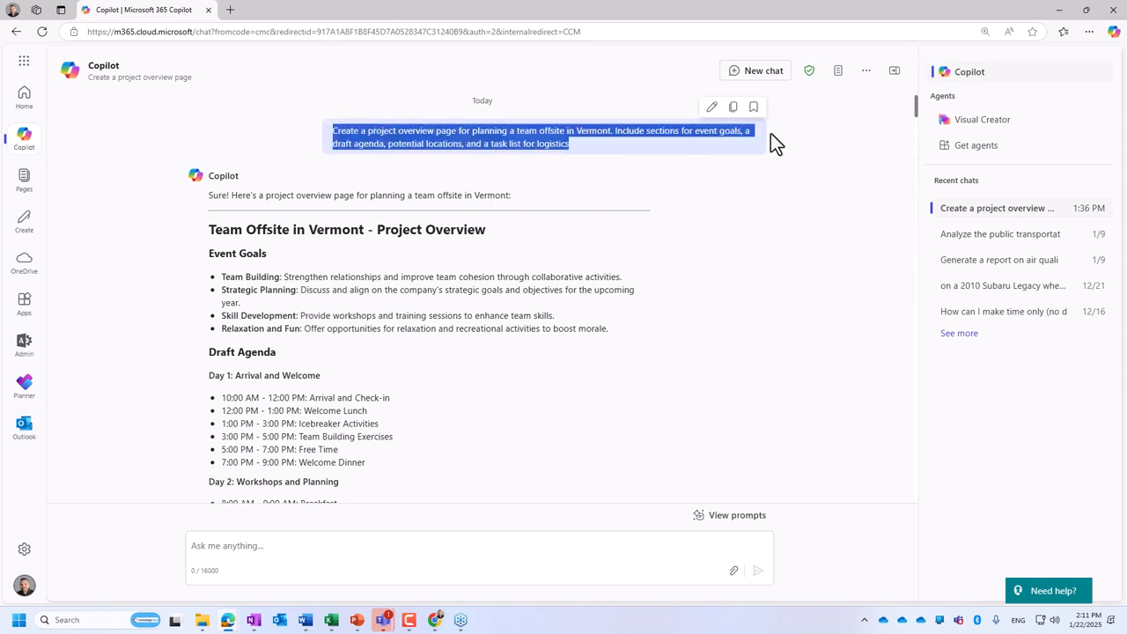
pyautogui.click(741, 73)
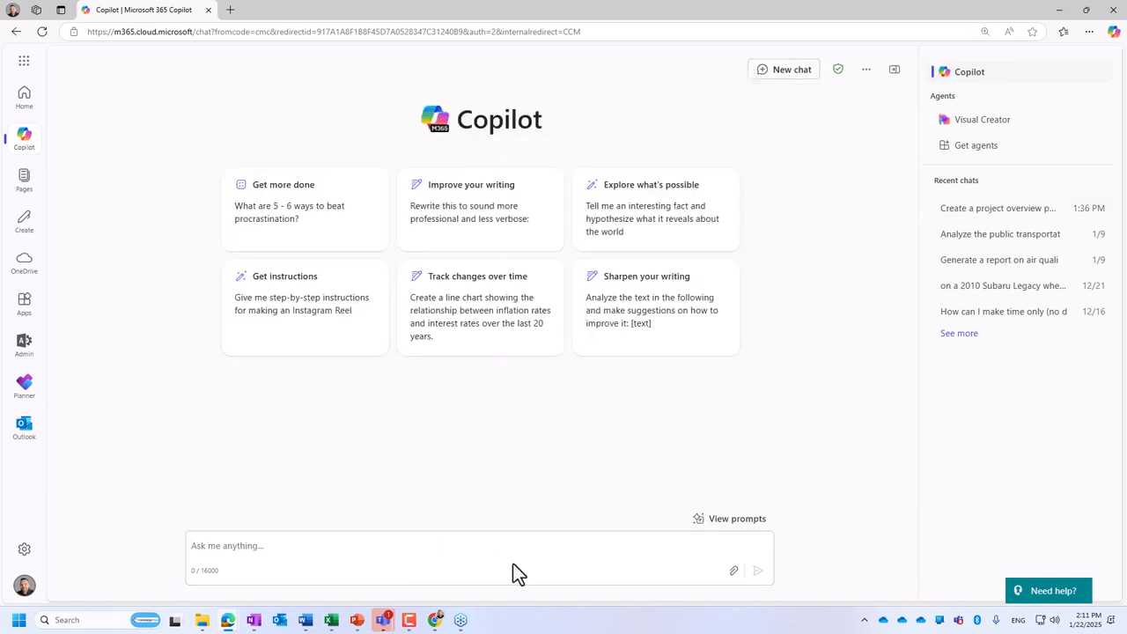
pyautogui.click(370, 546)
pyautogui.hotkey('ctrl', 'v')
pyautogui.click(757, 570)
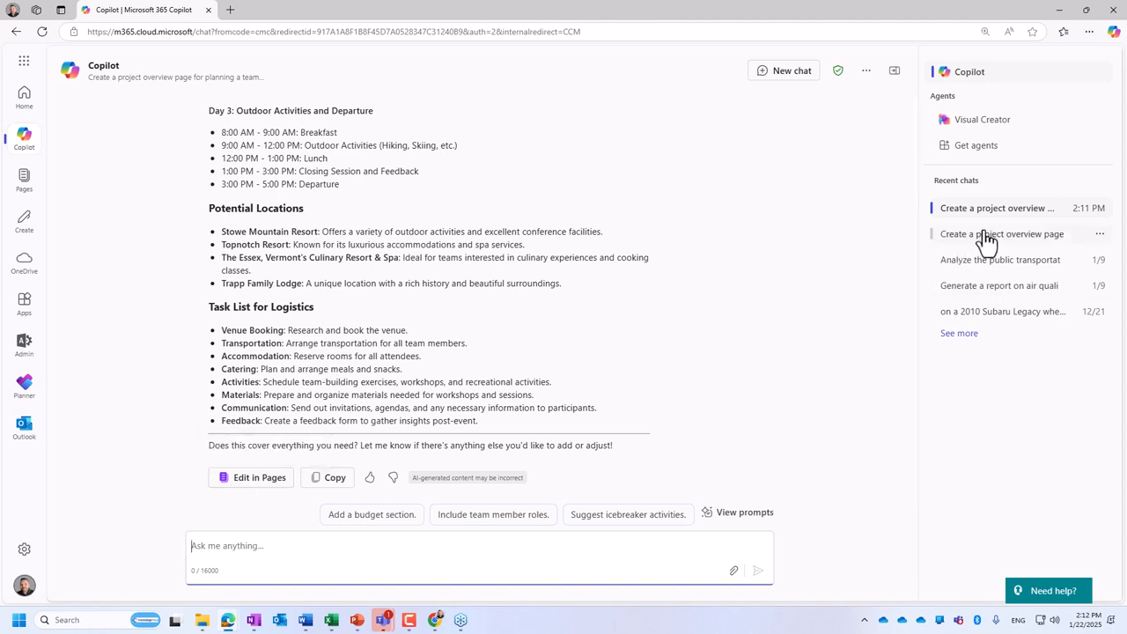
# - Turn the generated overview into an editable page, view it in the Pages app and return to the Copilot chat
pyautogui.click(264, 479)
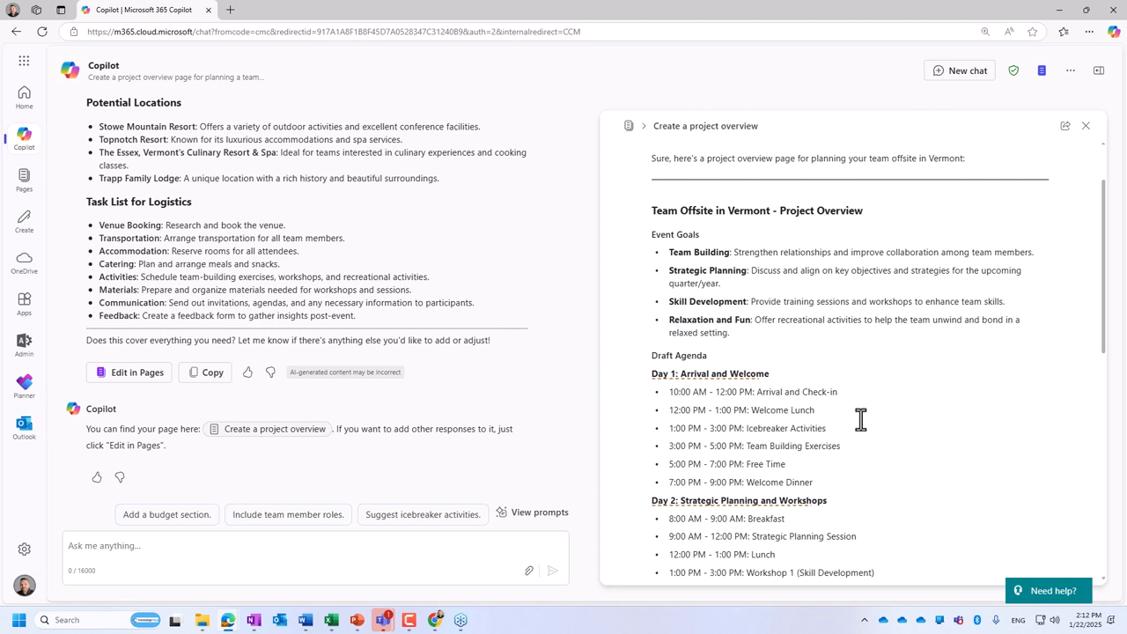
pyautogui.click(628, 128)
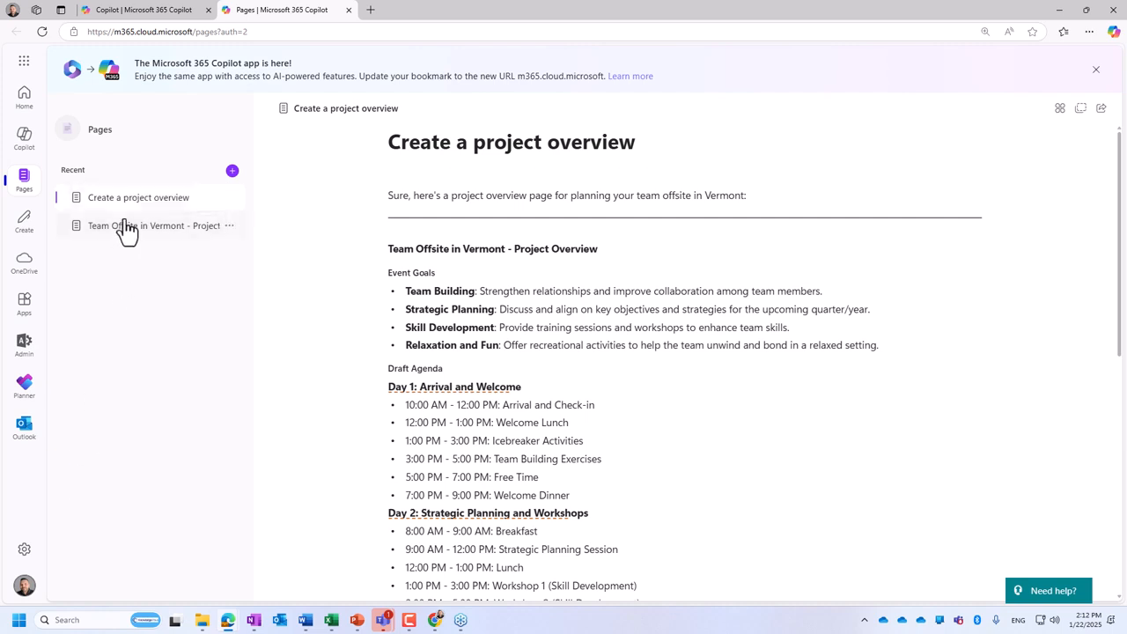
pyautogui.click(141, 9)
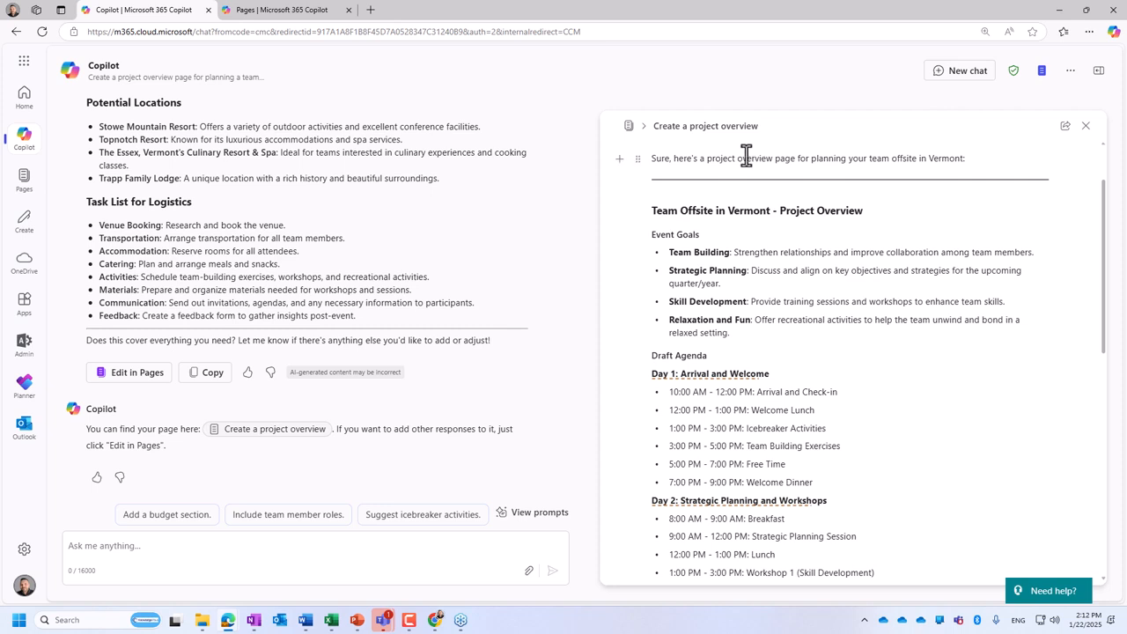
# - Start a new line below the page's intro sentence and review the insertable components, from tables and headings to templates and Planner
pyautogui.click(657, 160)
pyautogui.click(619, 161)
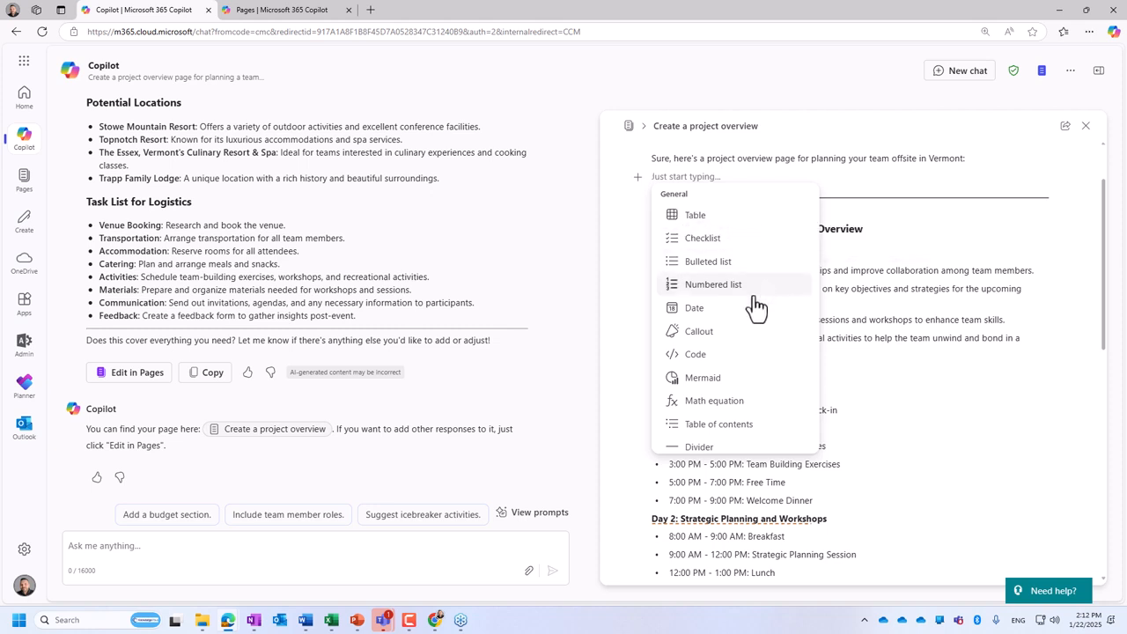
pyautogui.scroll(-1, 735, 363)
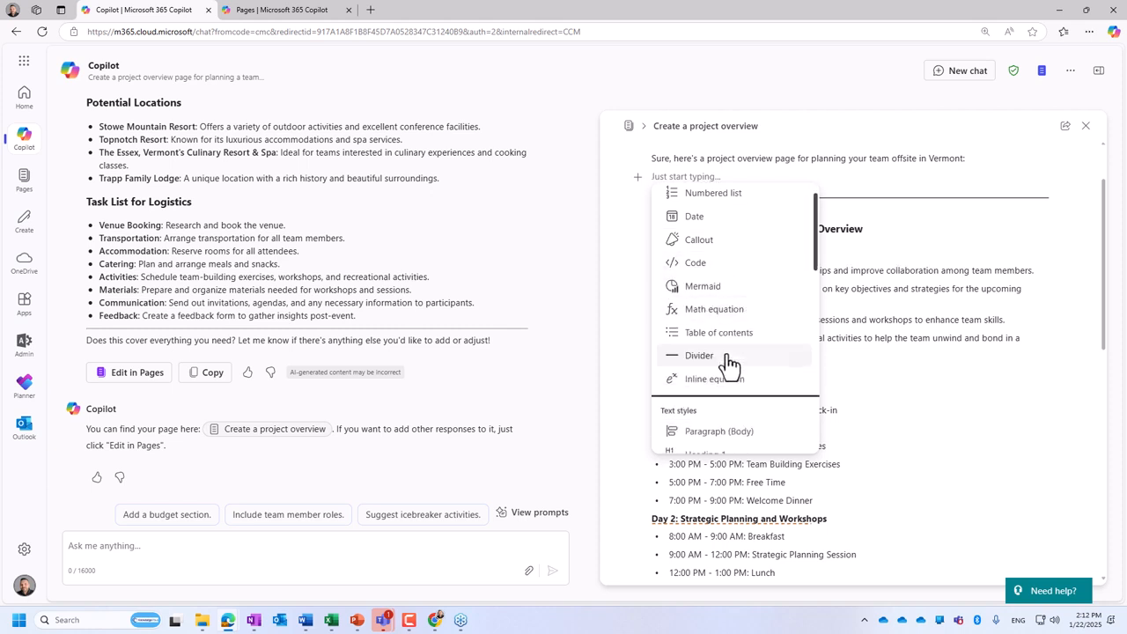
pyautogui.scroll(-3, 729, 352)
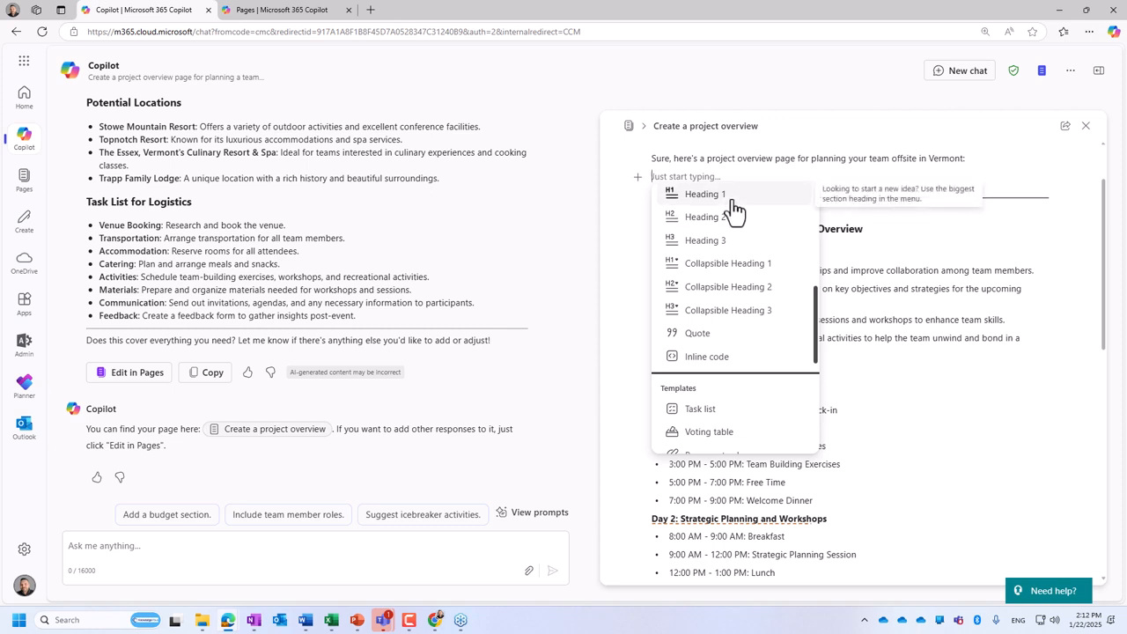
pyautogui.scroll(-3, 747, 257)
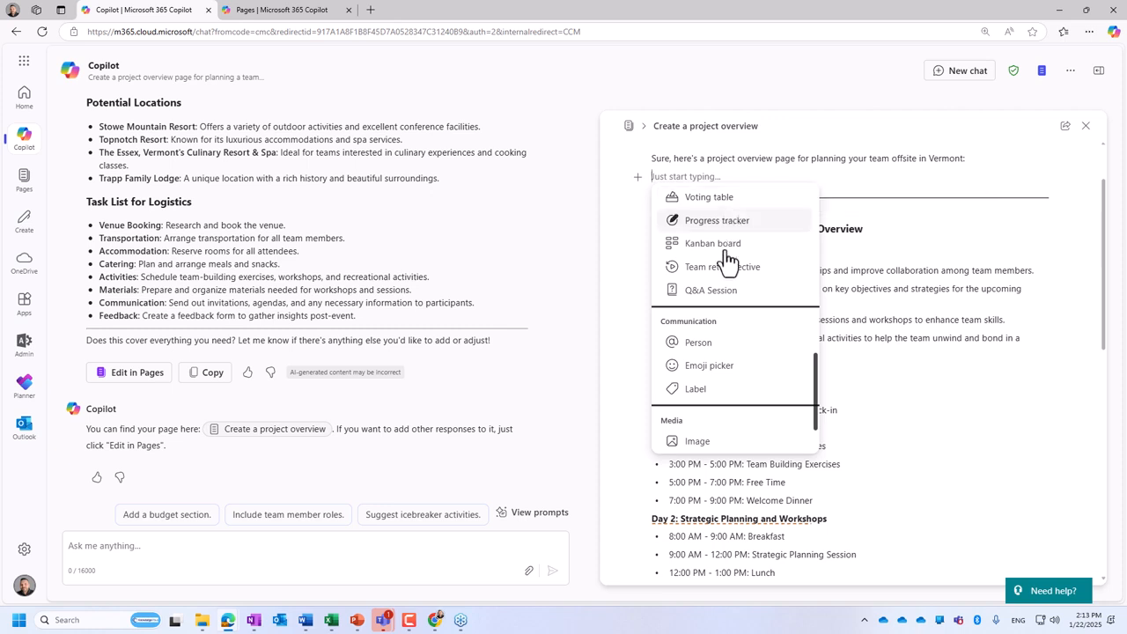
pyautogui.scroll(-1, 744, 295)
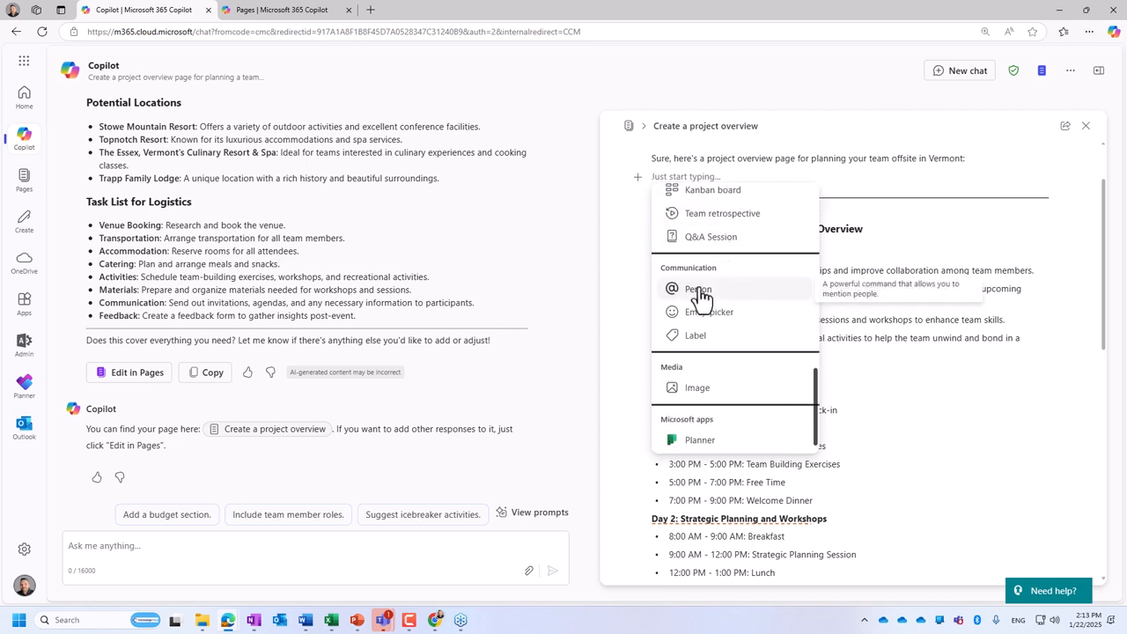
# - View the person mention suggestions on the blank line, dismiss them and review the communication, media and Microsoft apps components
pyautogui.click(756, 292)
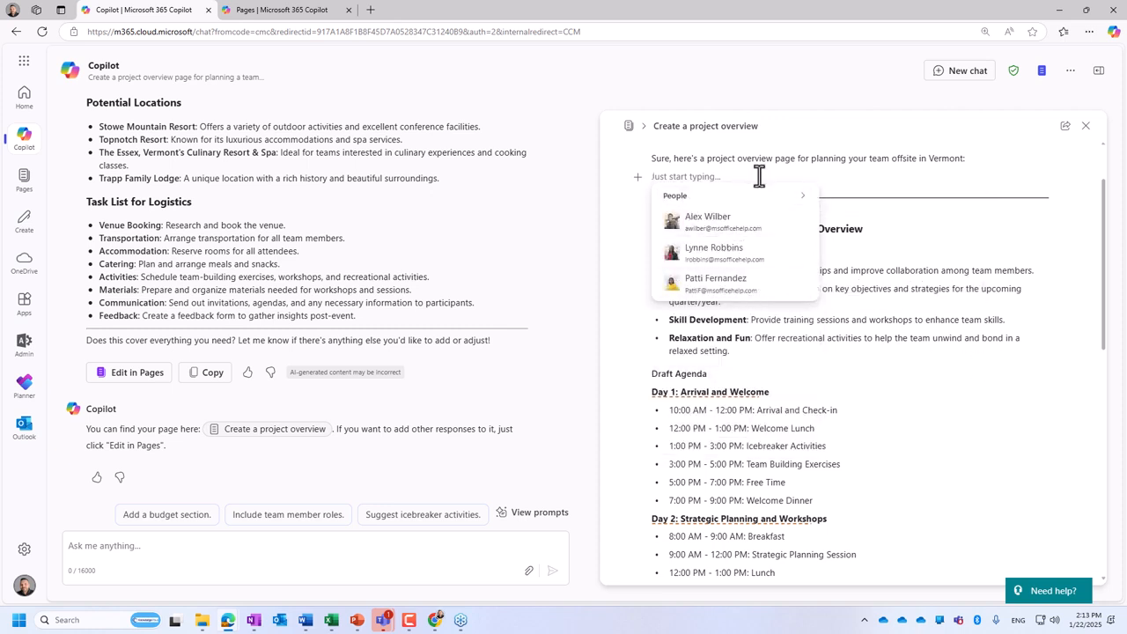
pyautogui.click(921, 182)
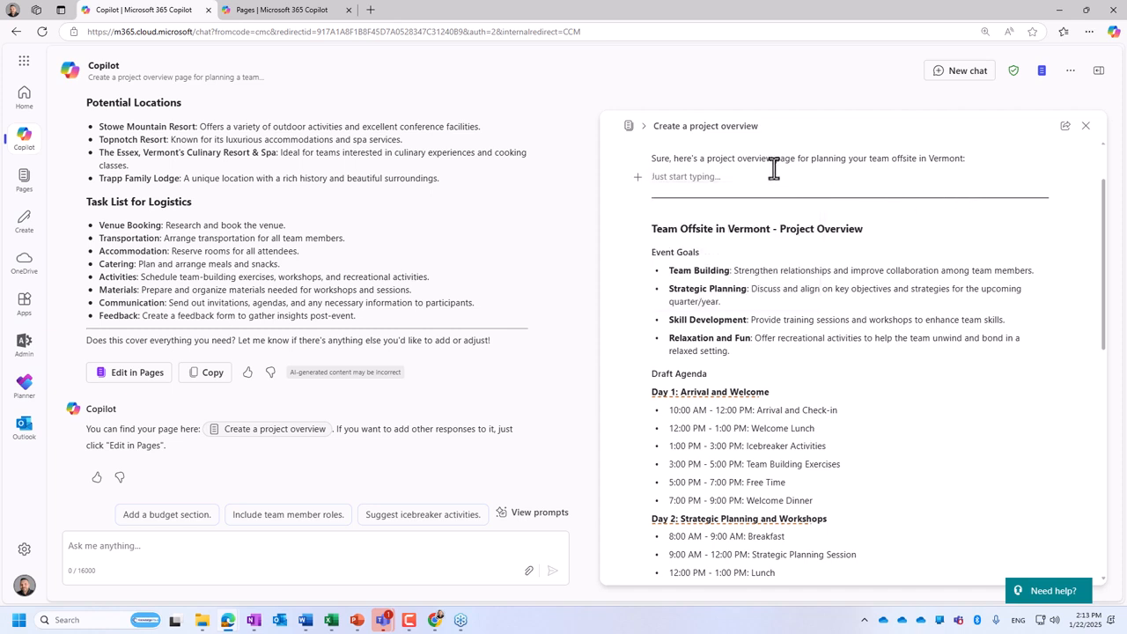
pyautogui.click(637, 177)
pyautogui.scroll(-10, 722, 251)
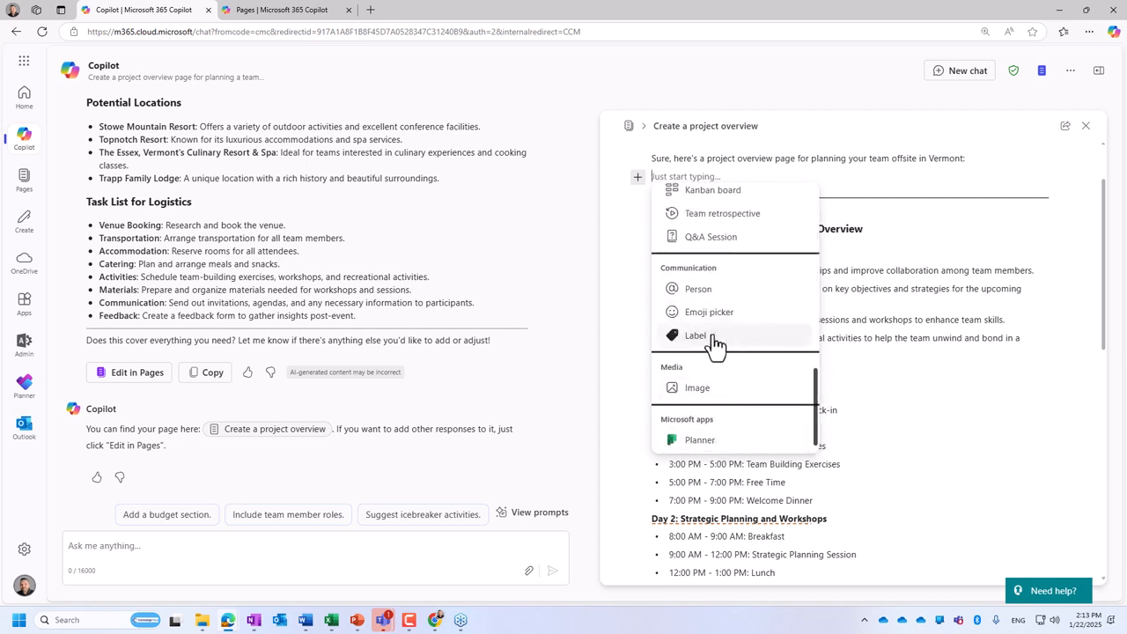
pyautogui.click(880, 249)
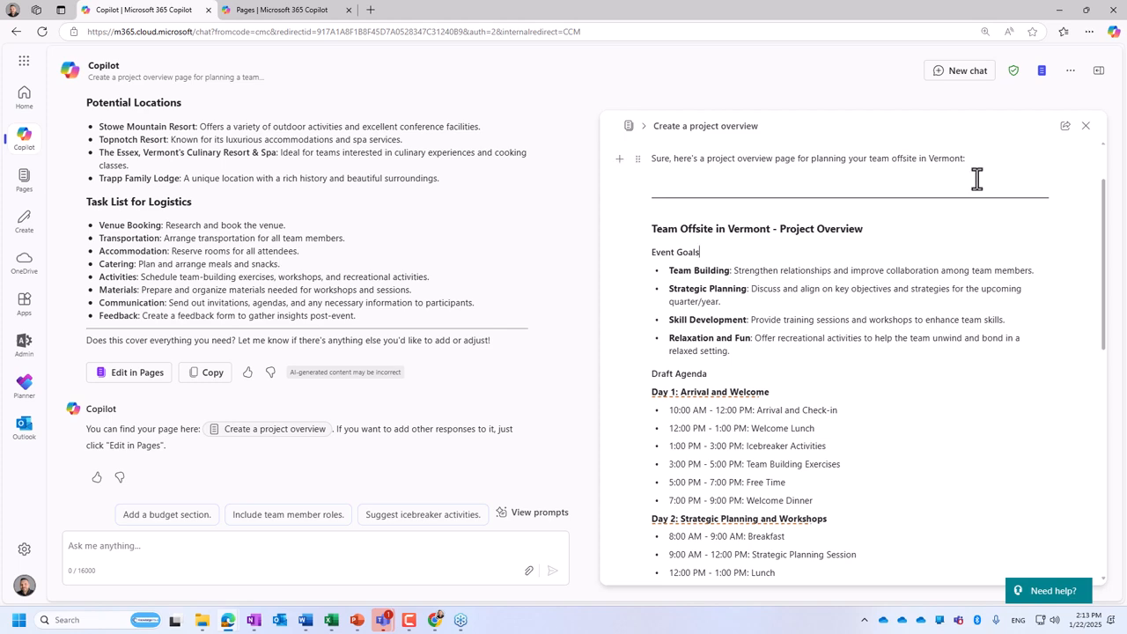
# - Delete the intro sentence, blank line and divider above the Team Offsite in Vermont heading on the page
pyautogui.moveTo(1043, 198); pyautogui.dragTo(606, 191)
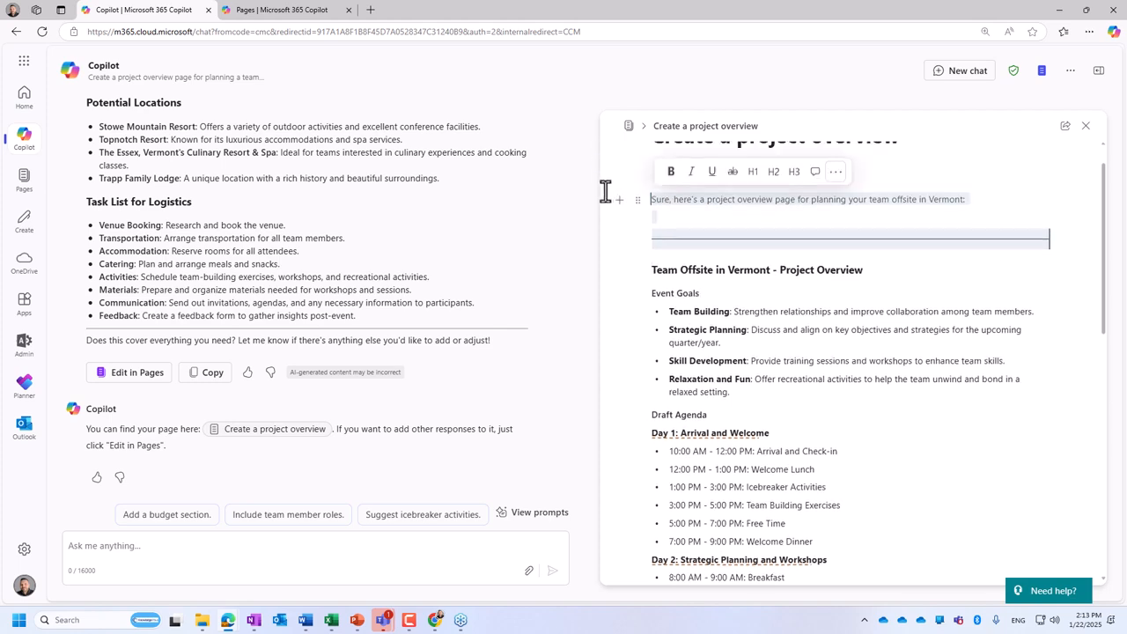
pyautogui.press('BackSpace')
pyautogui.scroll(-10, 787, 395)
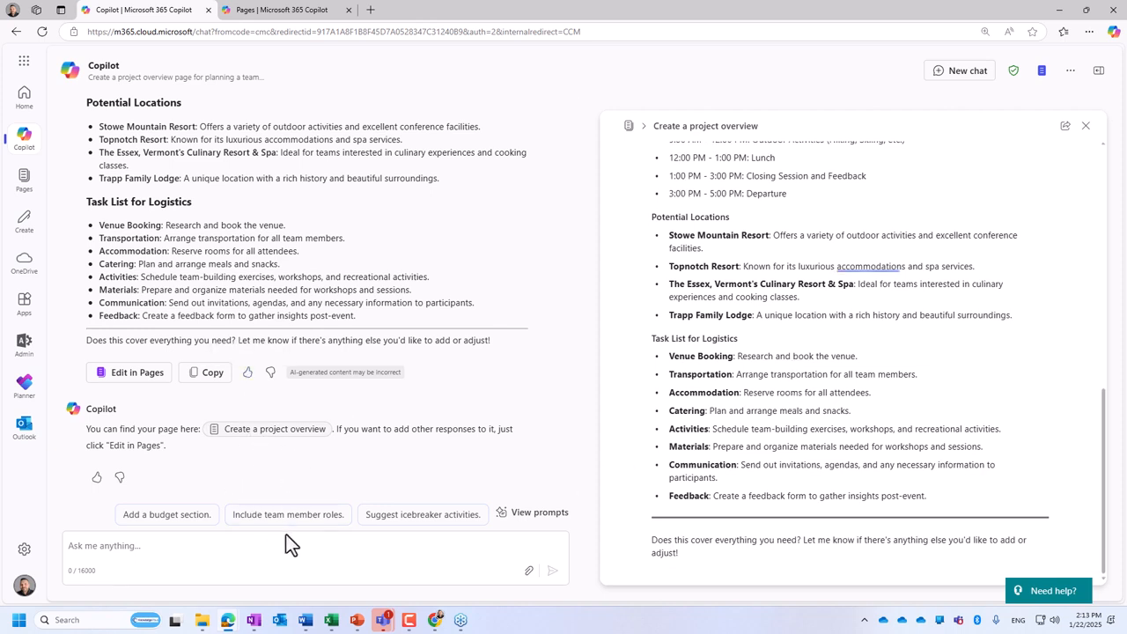
# - Send the suggested prompt "Add a budget section." and add the updated overview to the editable page
pyautogui.click(163, 516)
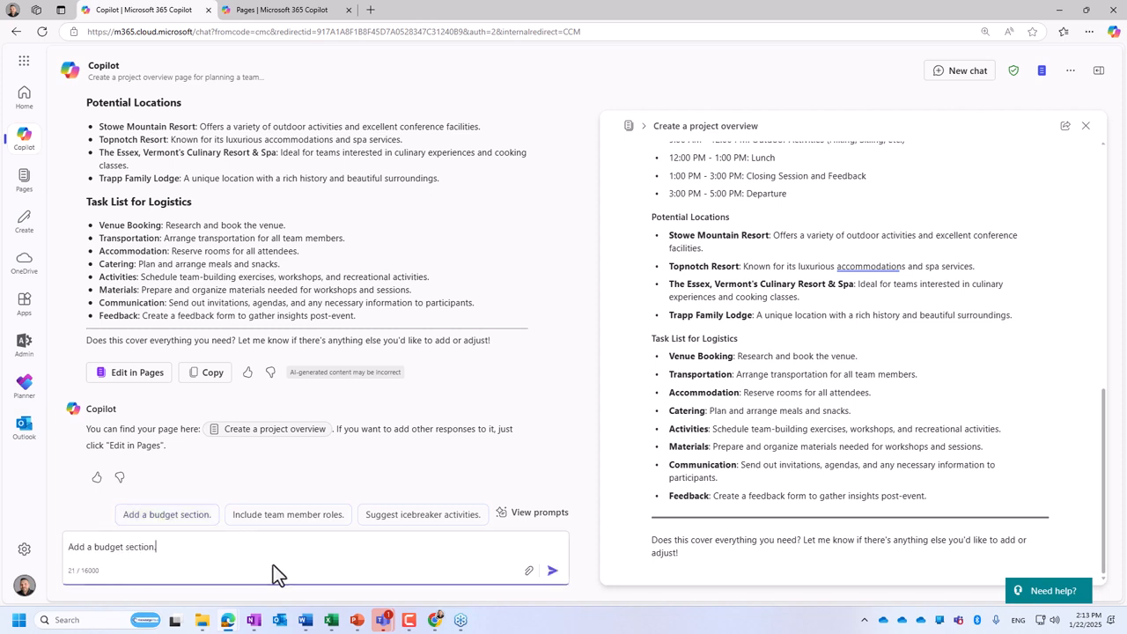
pyautogui.click(552, 570)
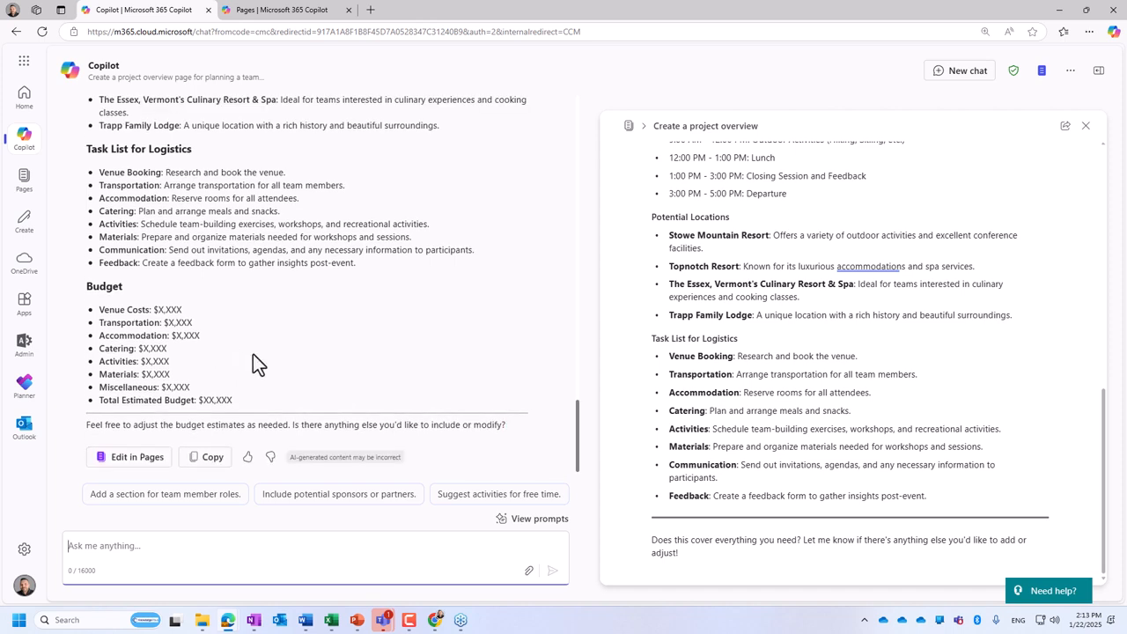
pyautogui.click(129, 465)
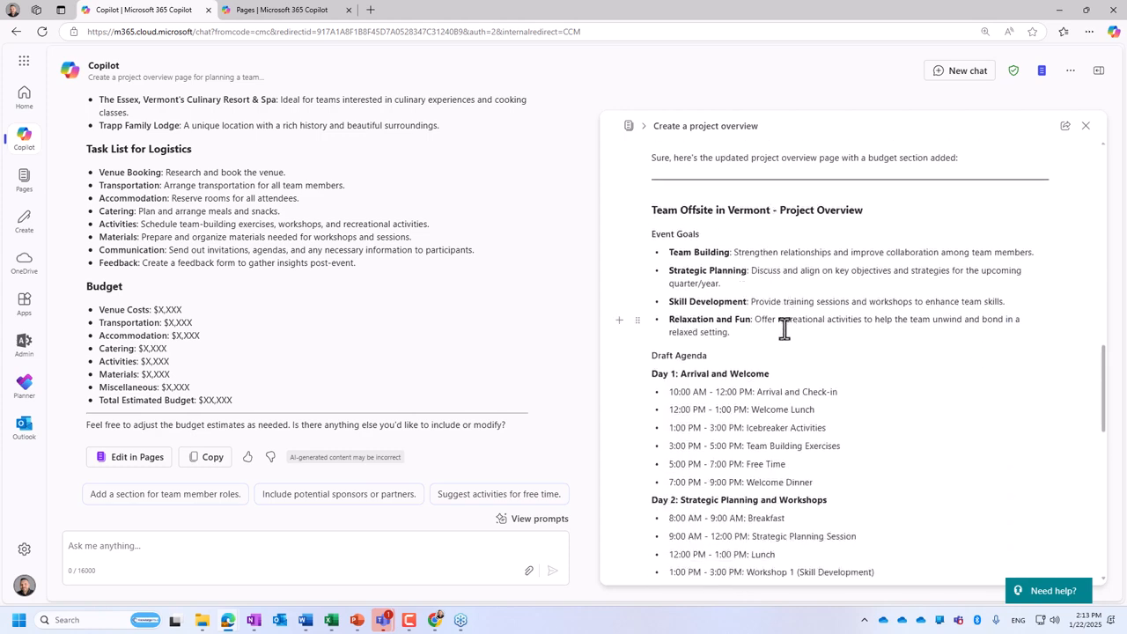
pyautogui.click(198, 542)
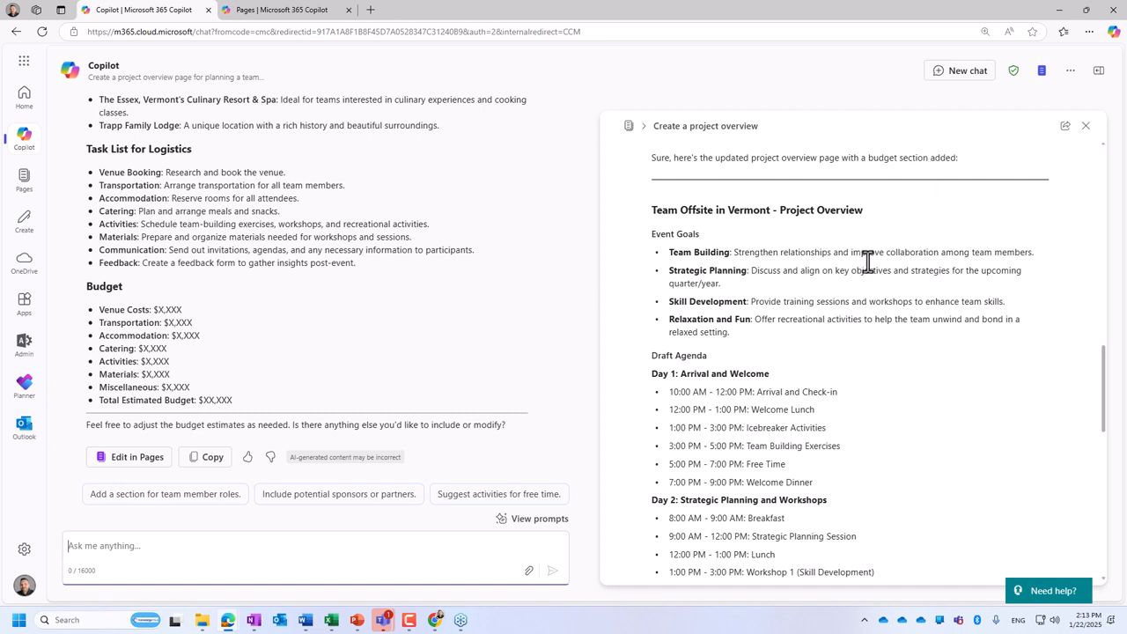
# - Switch to the Knowledgewave account and open the Team Offsite - Project Overview page attached to the 1:45 PM chat
pyautogui.click(23, 588)
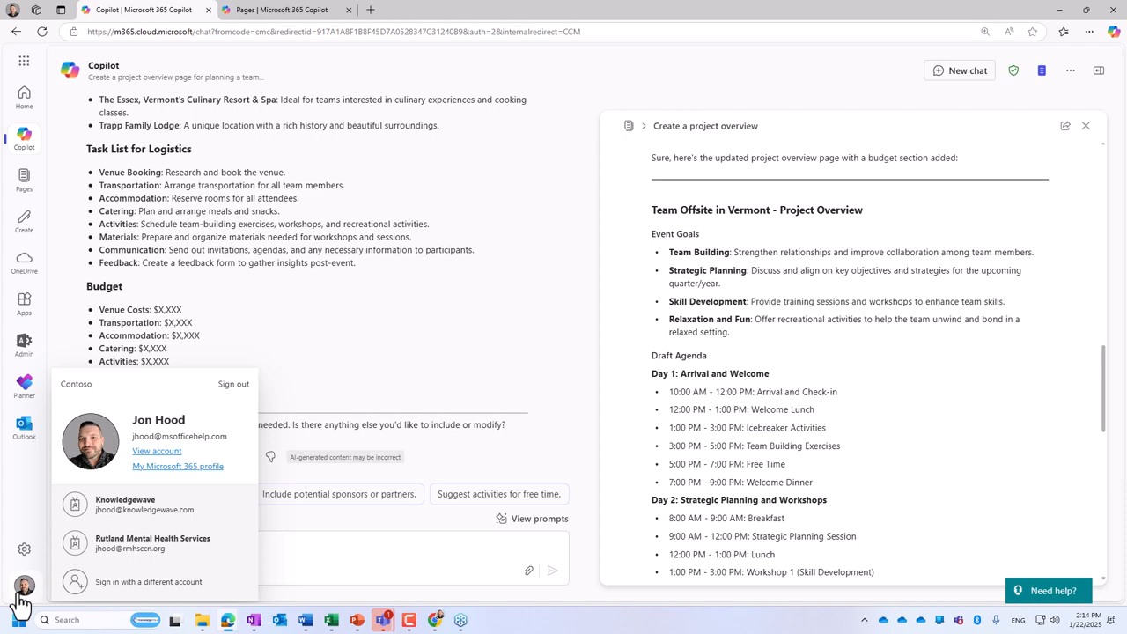
pyautogui.click(158, 516)
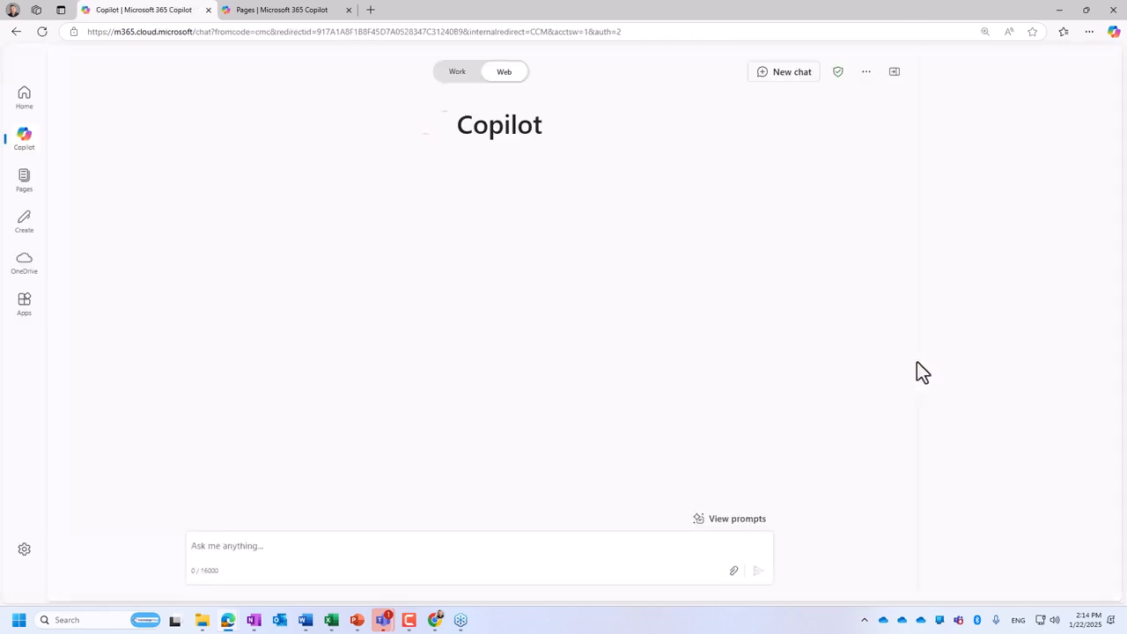
pyautogui.click(984, 376)
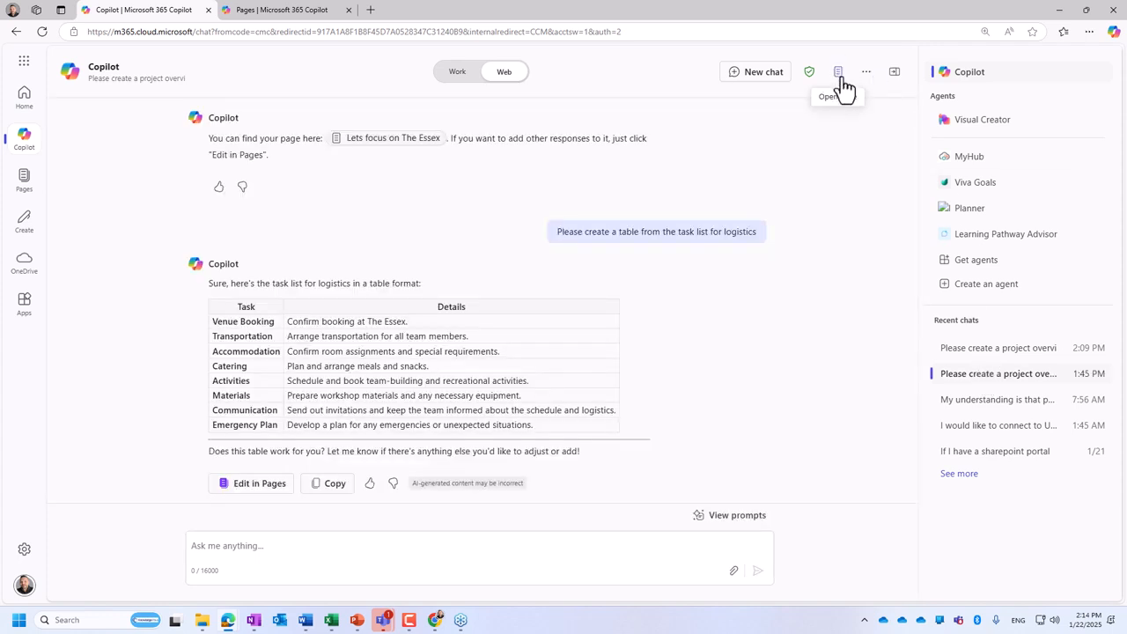
pyautogui.click(839, 76)
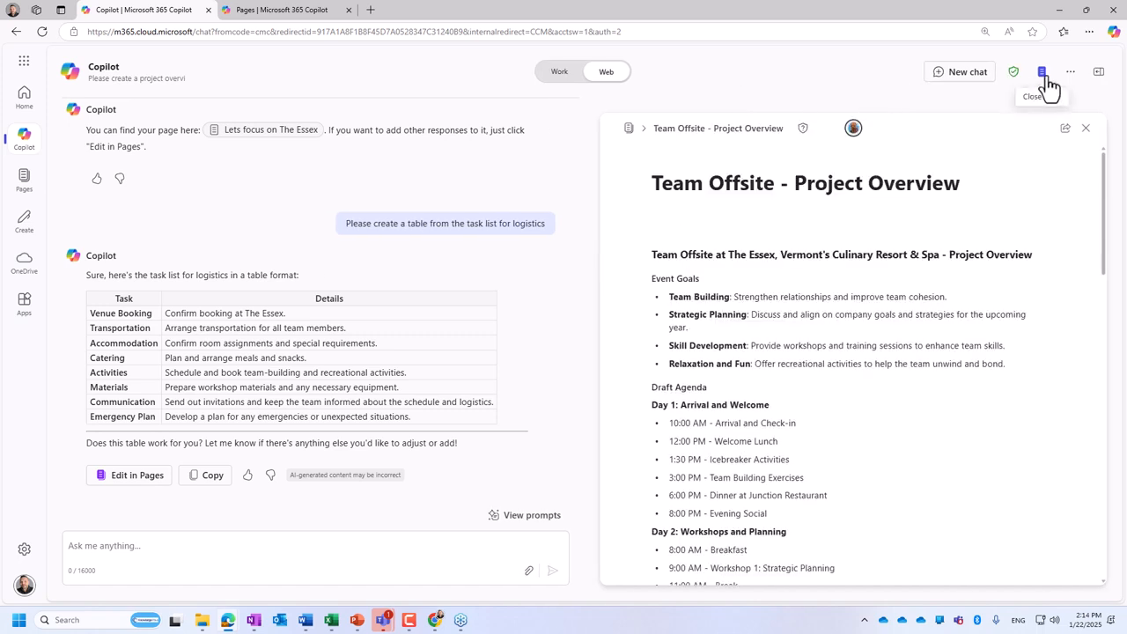
pyautogui.moveTo(853, 135)
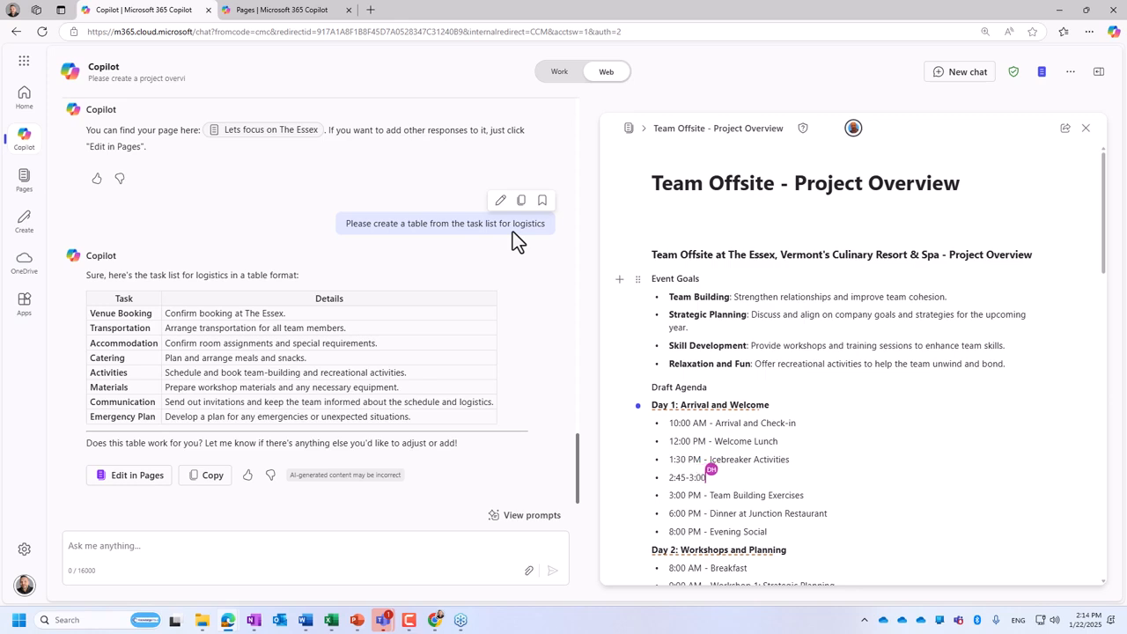
# - Add the logistics task table response to the Team Offsite - Project Overview page and review the inserted table
pyautogui.click(134, 478)
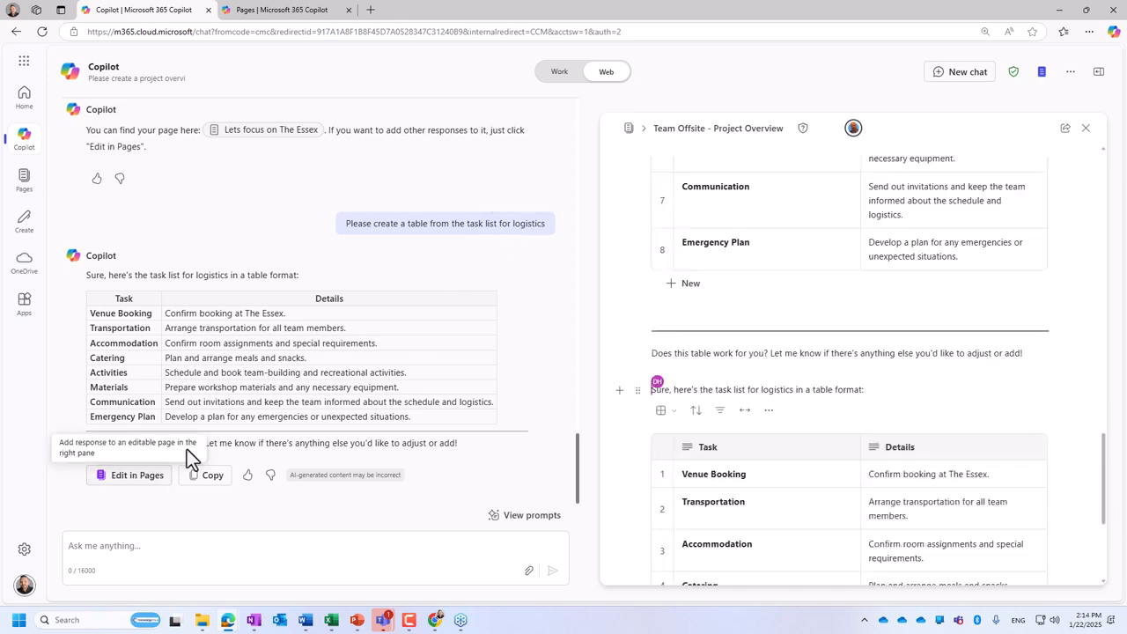
pyautogui.scroll(-3, 836, 440)
pyautogui.scroll(-1, 760, 271)
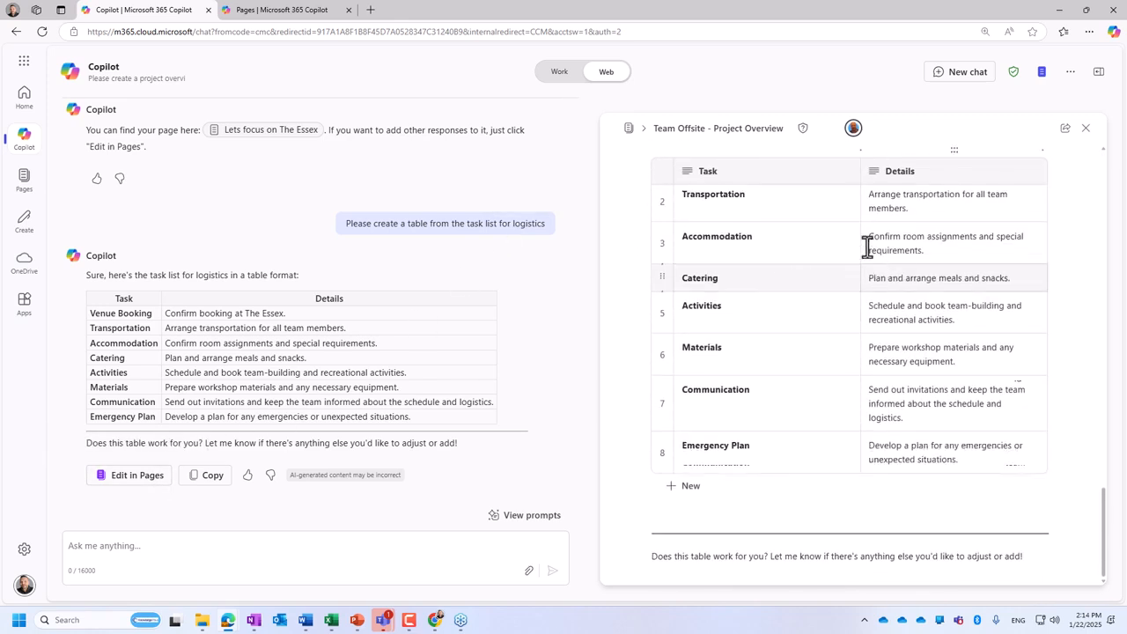
pyautogui.scroll(2, 781, 222)
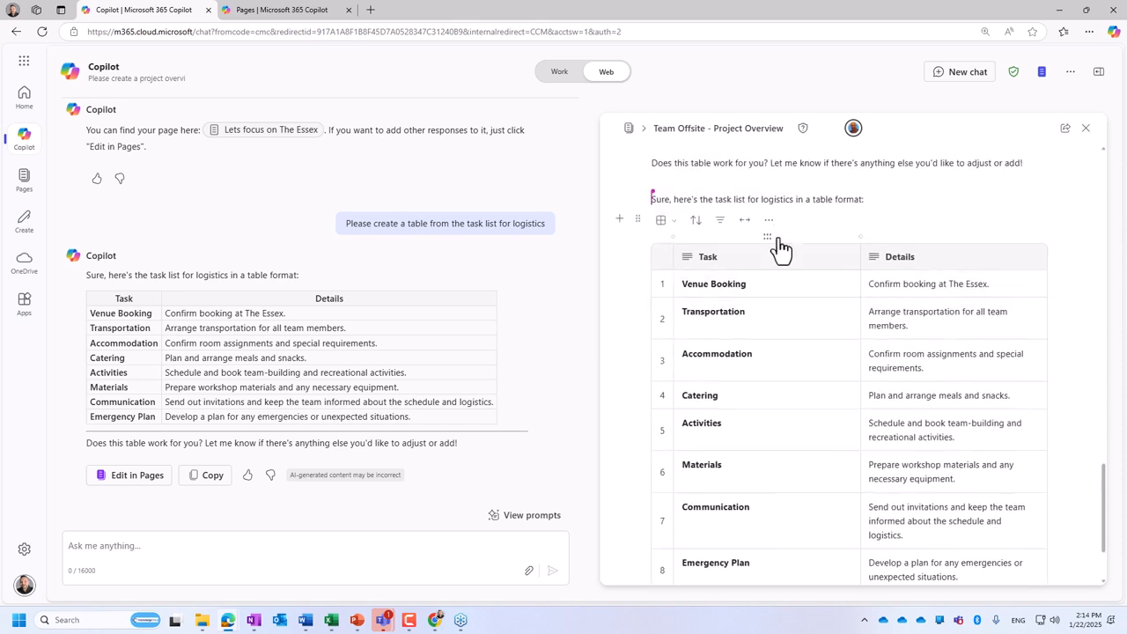
# - Check the view options of the newly added logistics table and sort it by Task in ascending order
pyautogui.click(671, 222)
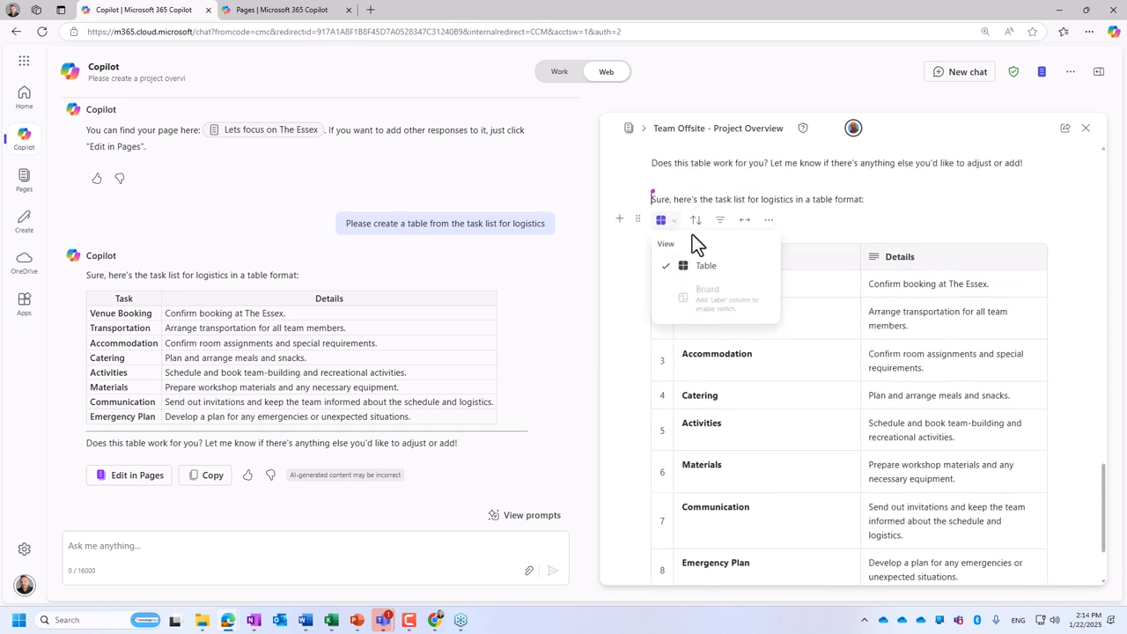
pyautogui.click(833, 276)
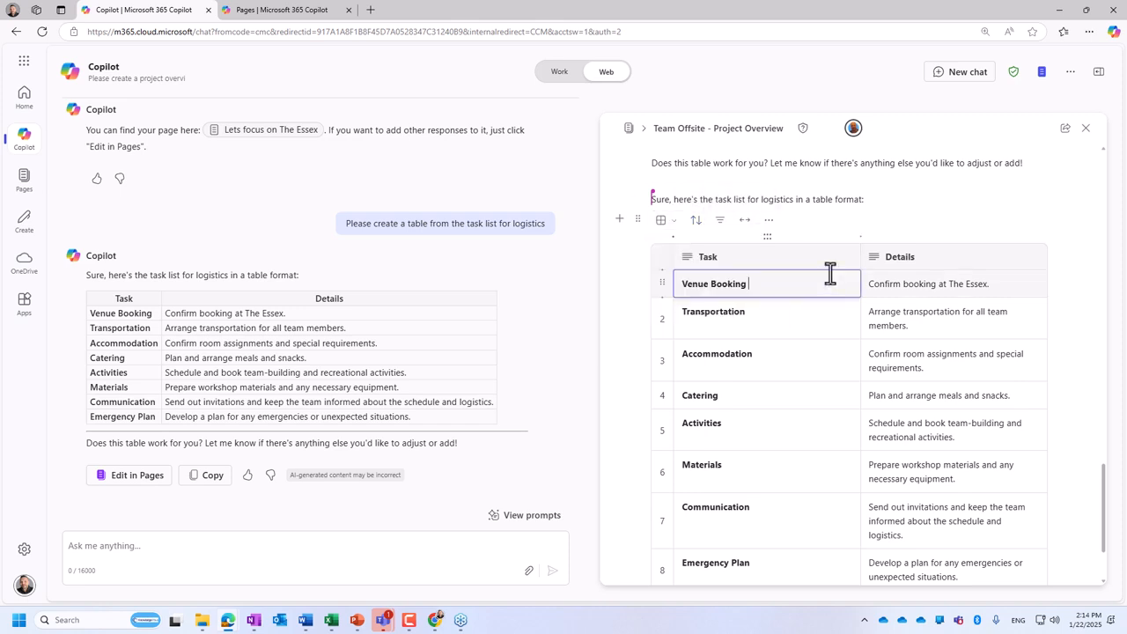
pyautogui.click(701, 225)
pyautogui.click(724, 282)
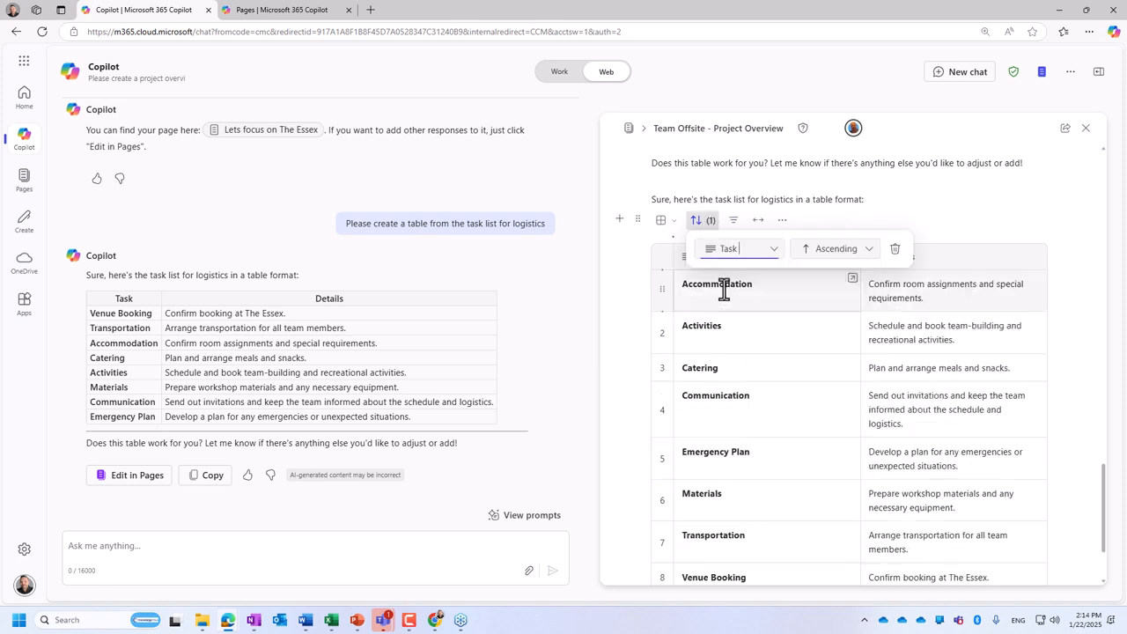
# - Check which columns the logistics table can be sorted by and close the sort settings
pyautogui.click(776, 255)
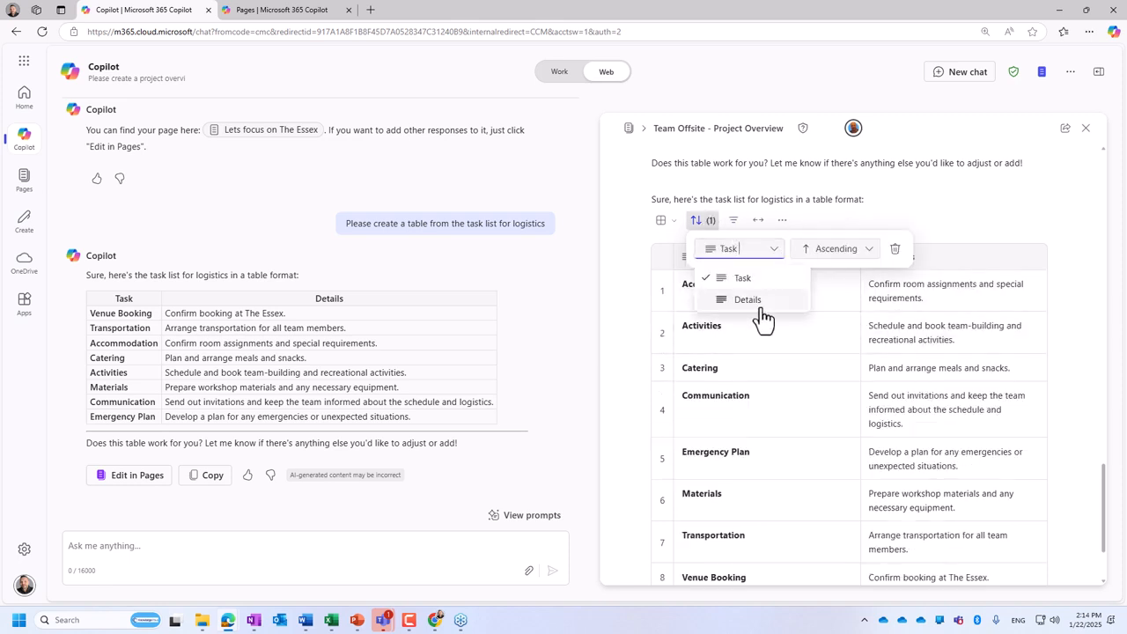
pyautogui.click(870, 298)
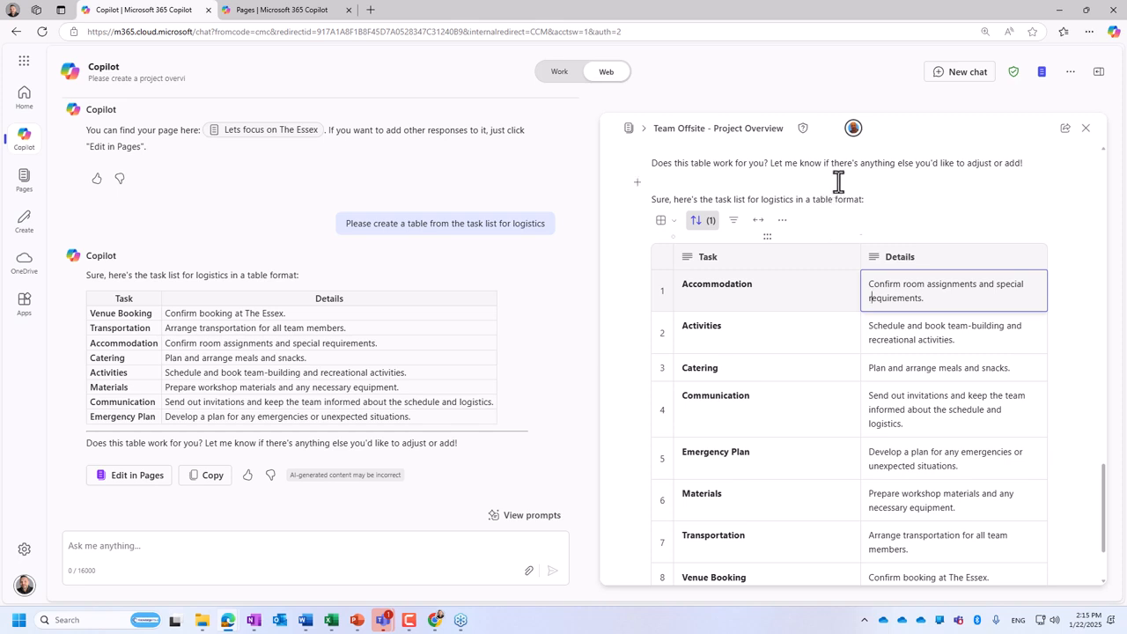
# - Open the page library and view the "In Power Query I have 3" and "Lets work on my project for" pages
pyautogui.click(628, 127)
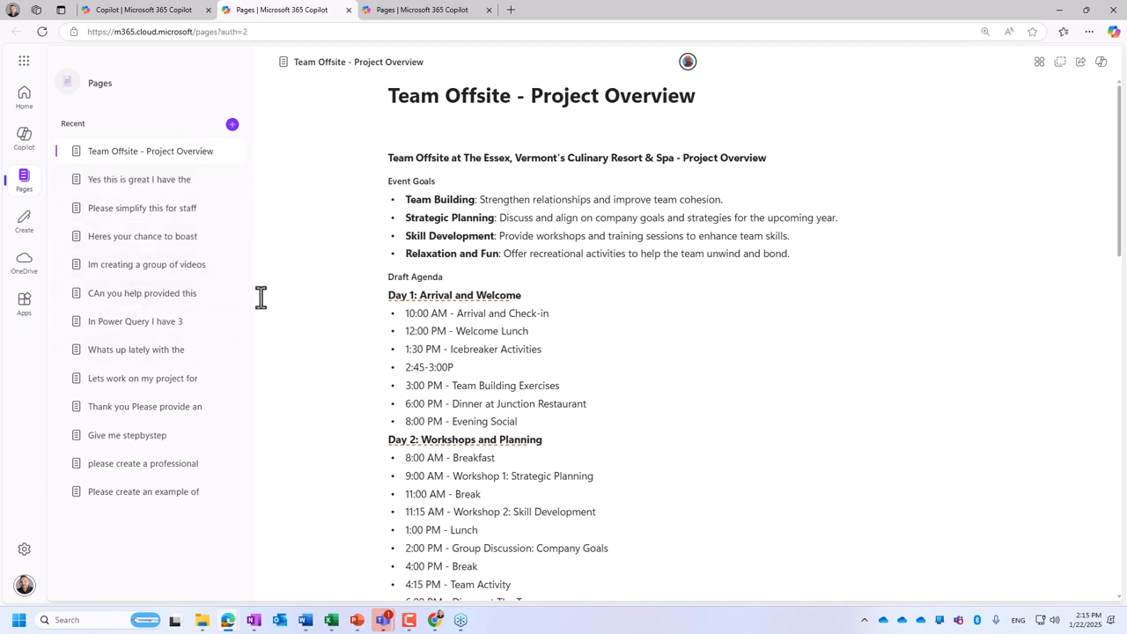
pyautogui.click(127, 325)
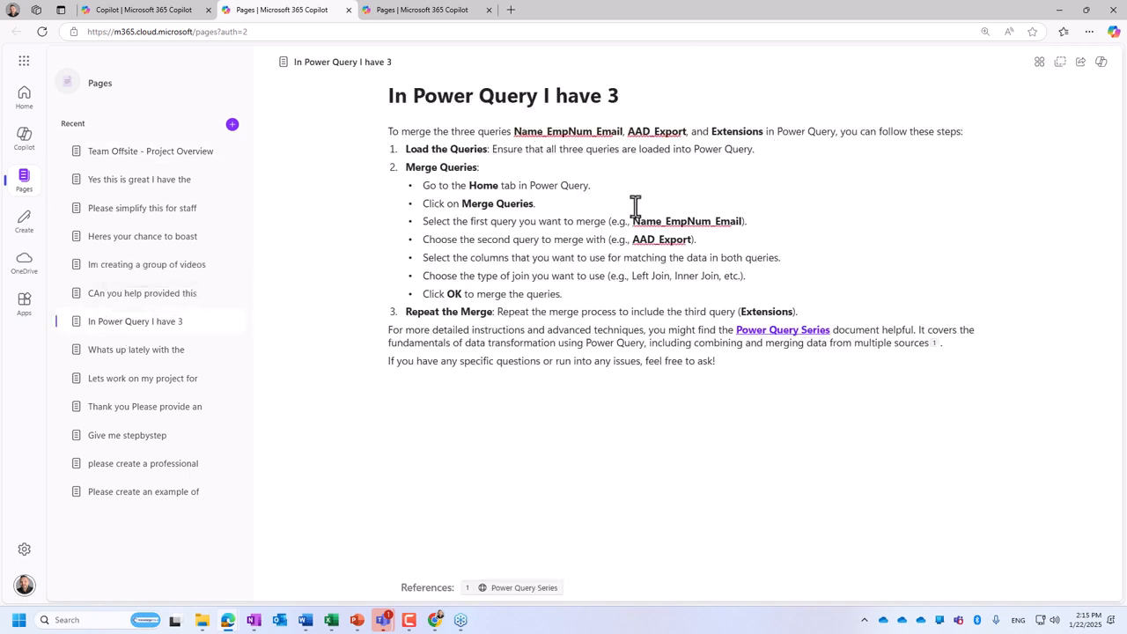
pyautogui.click(94, 381)
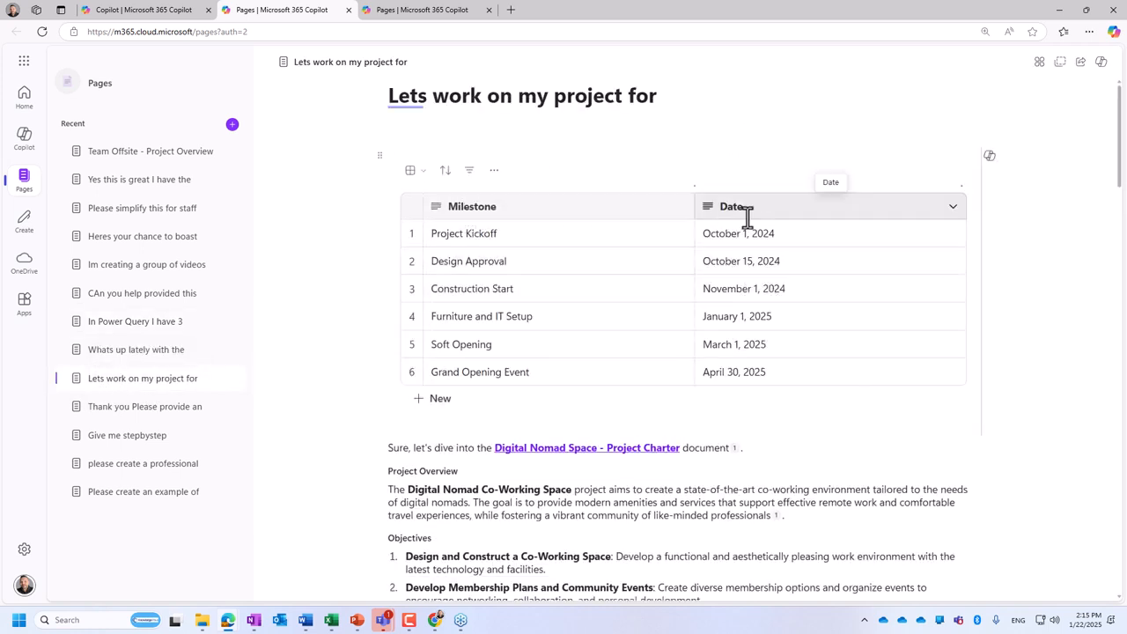
# - Add a heart reaction to the Milestones heading on the "Lets work on my project for" page
pyautogui.scroll(-8, 747, 220)
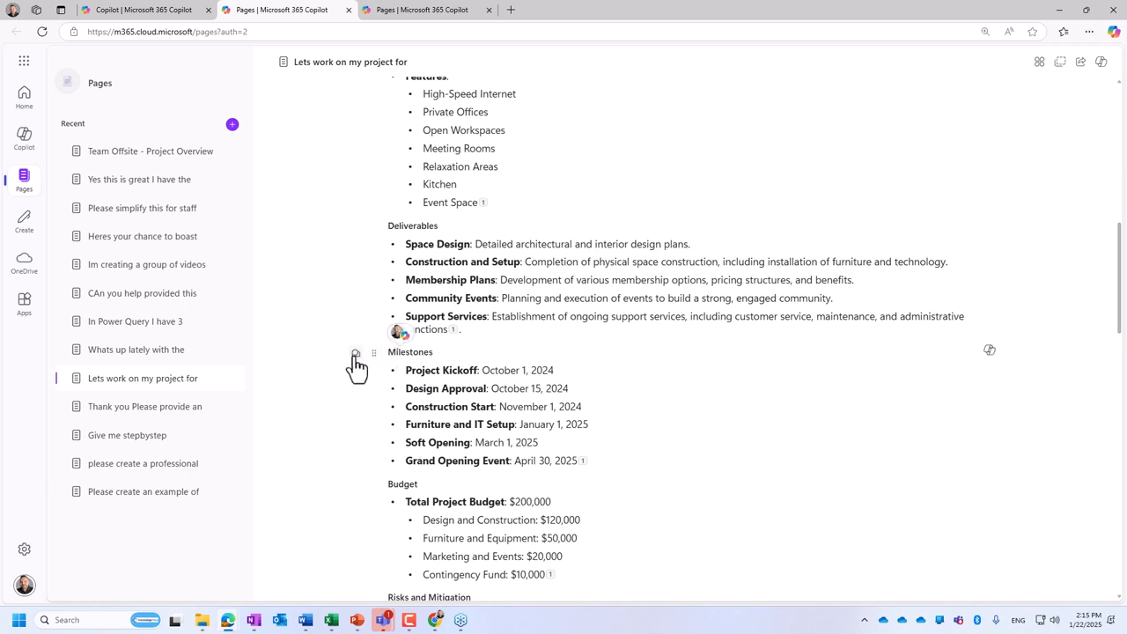
pyautogui.click(356, 354)
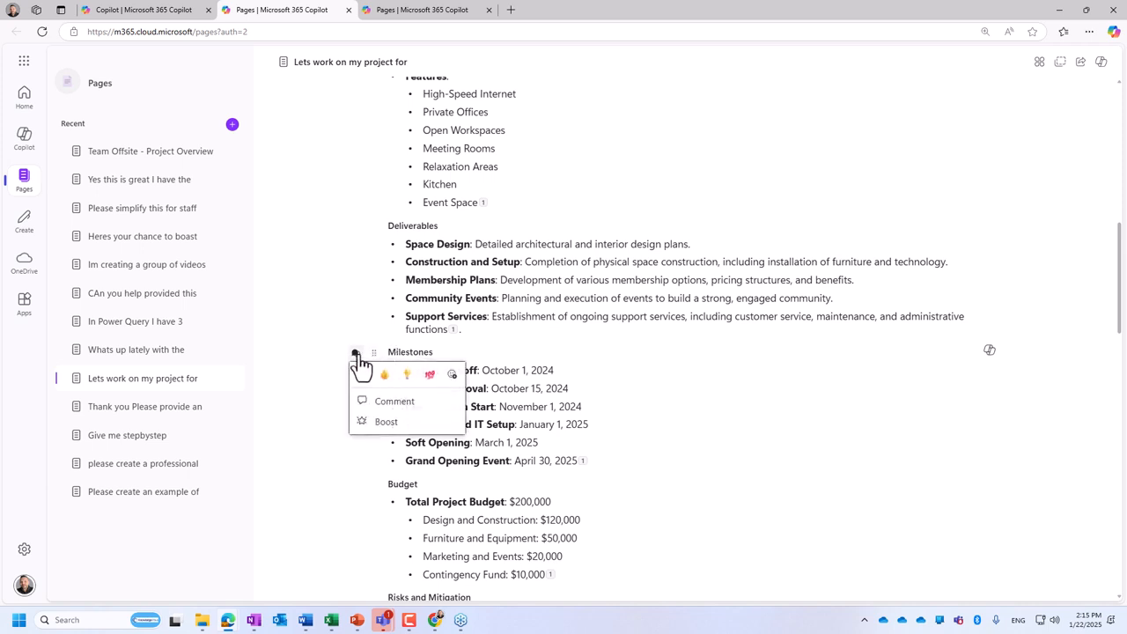
pyautogui.click(362, 375)
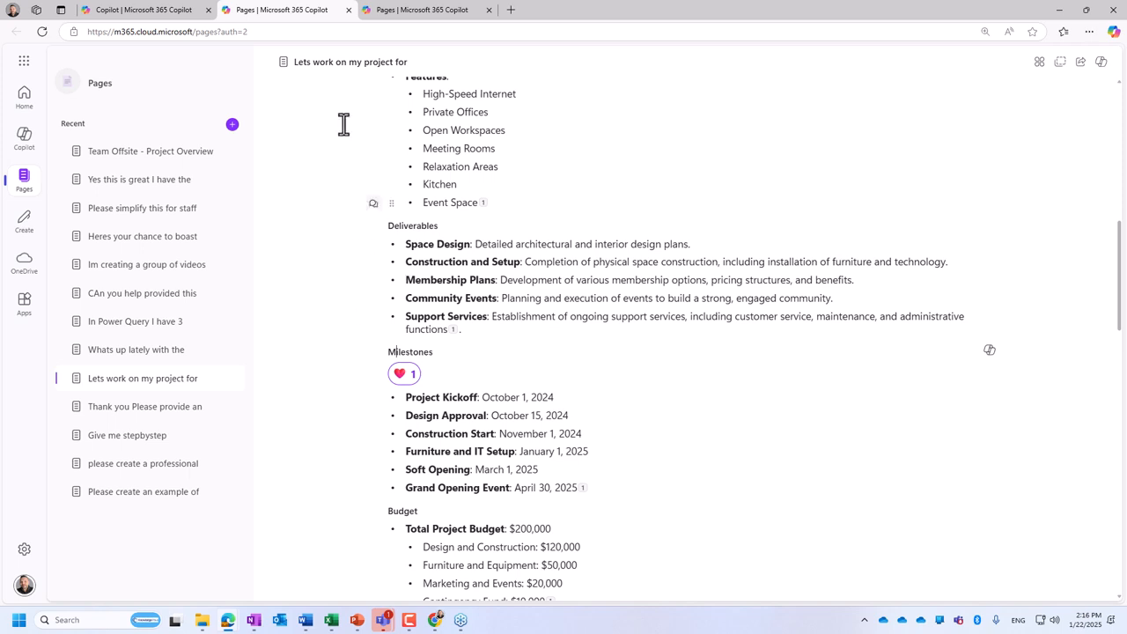
# - Refresh the other Pages tab so it uses the switched account
pyautogui.click(384, 15)
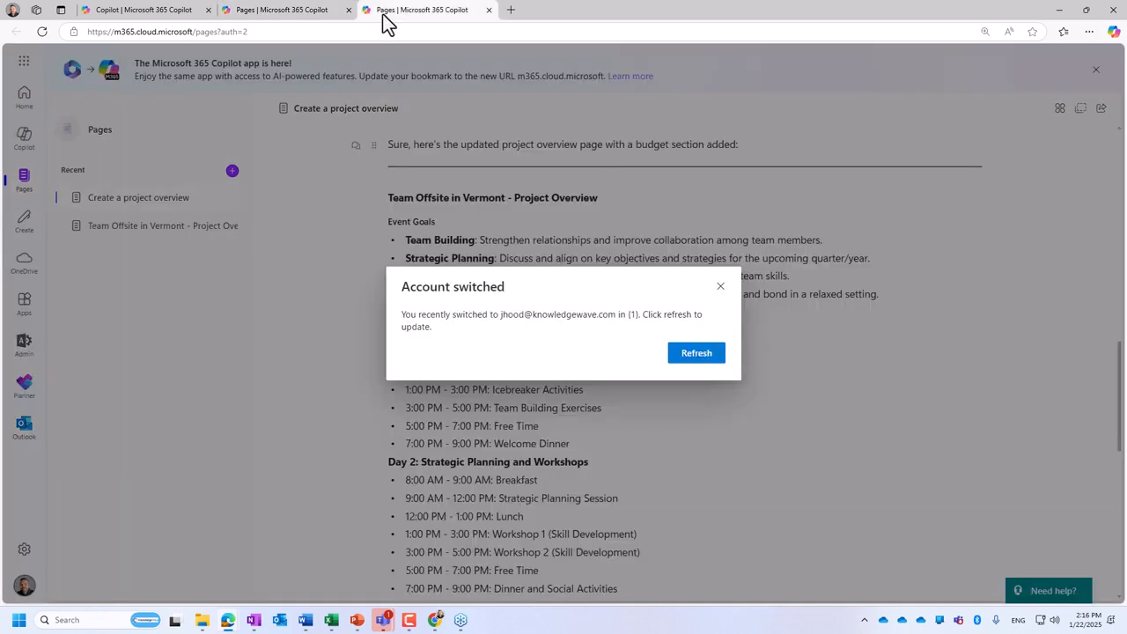
pyautogui.click(696, 356)
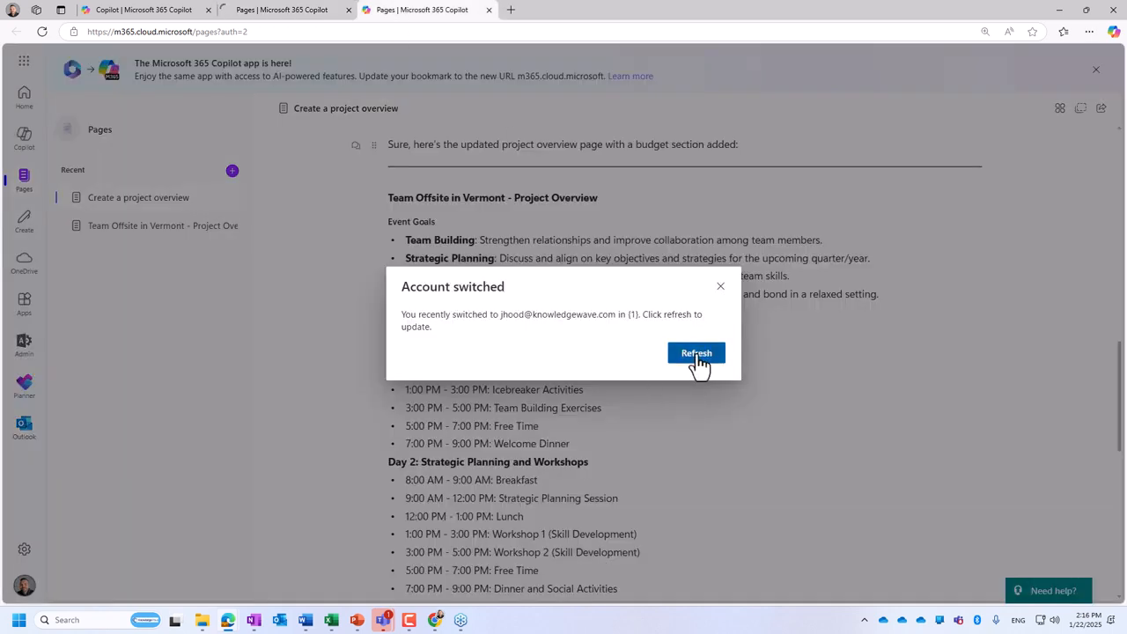
# - Back in the Copilot chat, move the Accommodation row below Activities in the logistics table and view the Activities row's expanded record
pyautogui.click(183, 16)
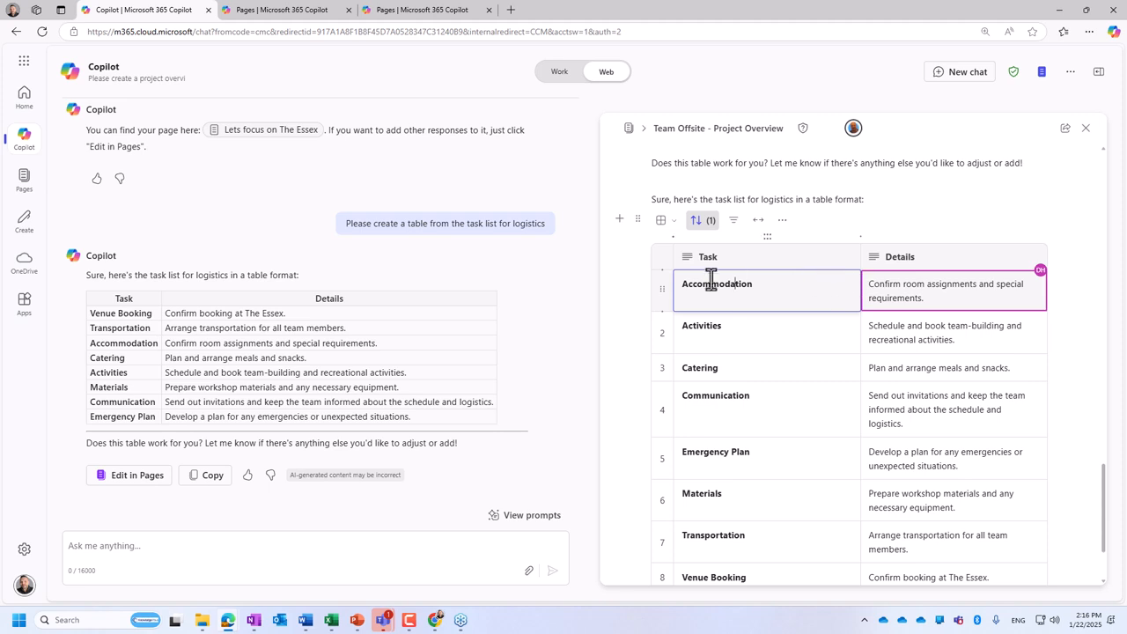
pyautogui.click(662, 291)
pyautogui.moveTo(662, 291); pyautogui.dragTo(657, 340)
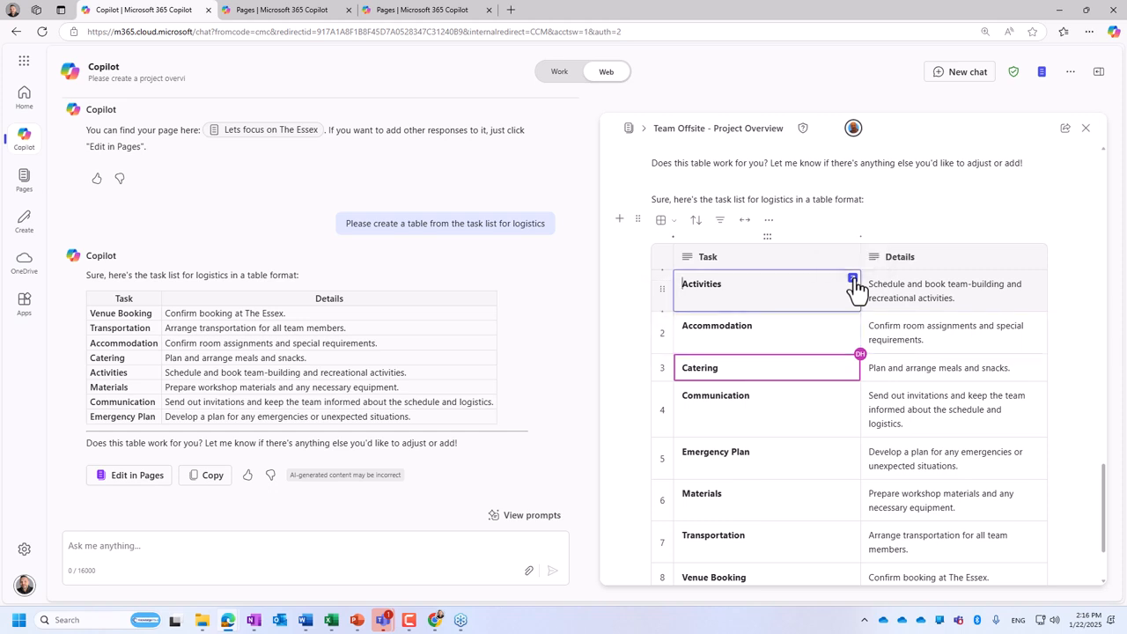
pyautogui.click(852, 280)
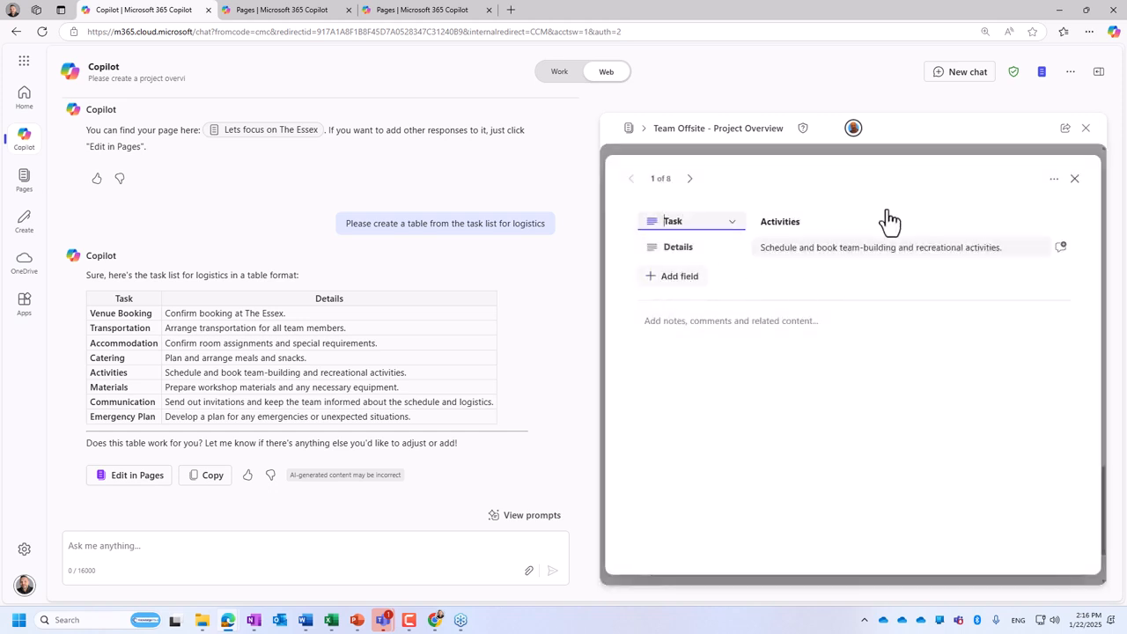
pyautogui.click(1075, 180)
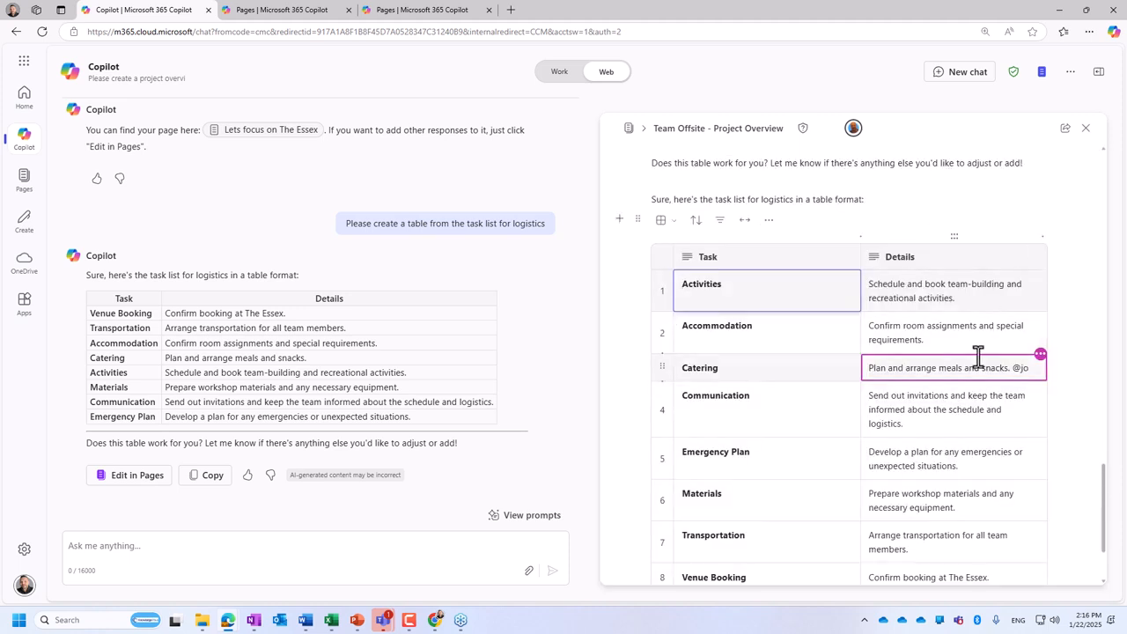
# - Mention a colleague in the Catering row's details and add the text "what do you think about prime rib."
pyautogui.press('Return')
pyautogui.write('wa')
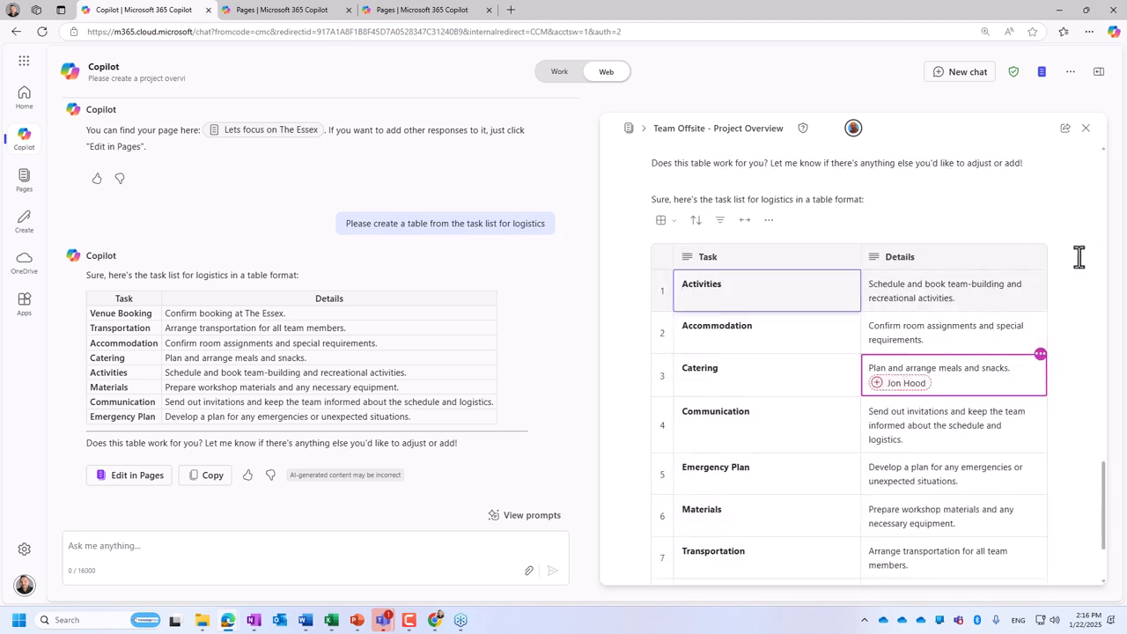
pyautogui.press('BackSpace')
pyautogui.write('ha')
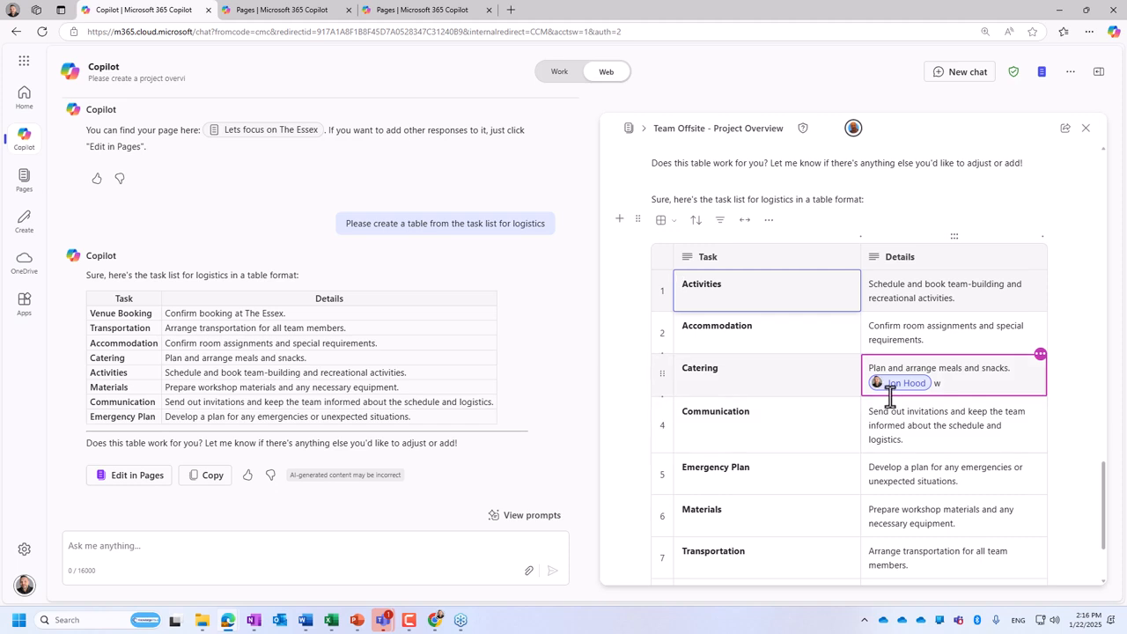
pyautogui.write('t do you thin')
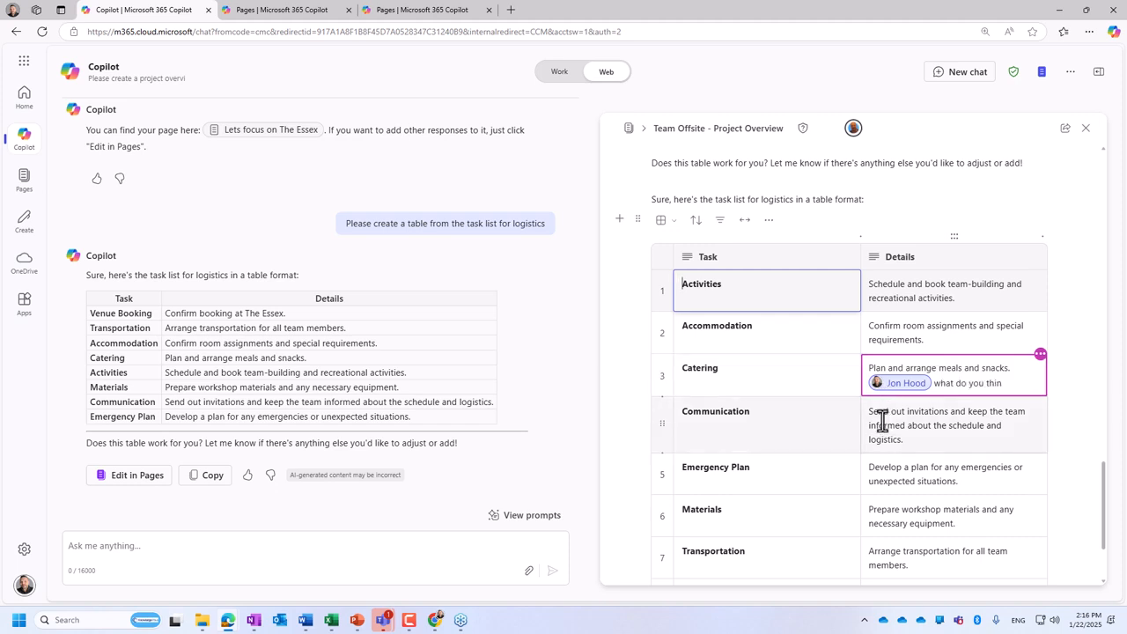
pyautogui.write('k about prime rib')
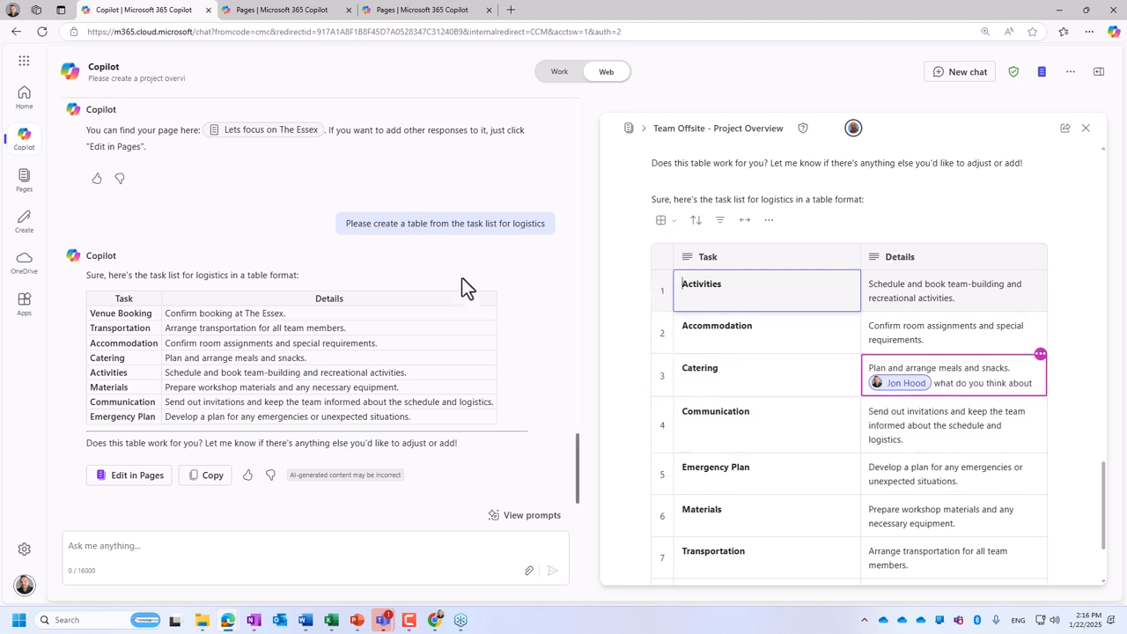
# - Review the earlier agenda response in the chat and check the sharing options of the Team Offsite - Project Overview page
pyautogui.scroll(10, 428, 269)
pyautogui.scroll(3, 371, 288)
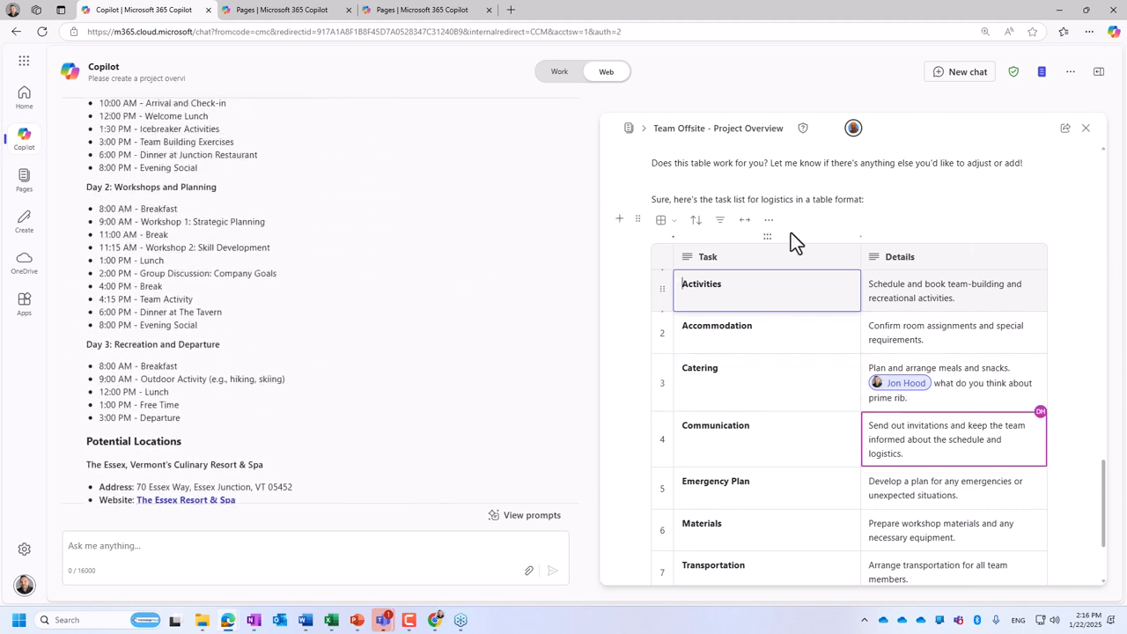
pyautogui.click(1066, 130)
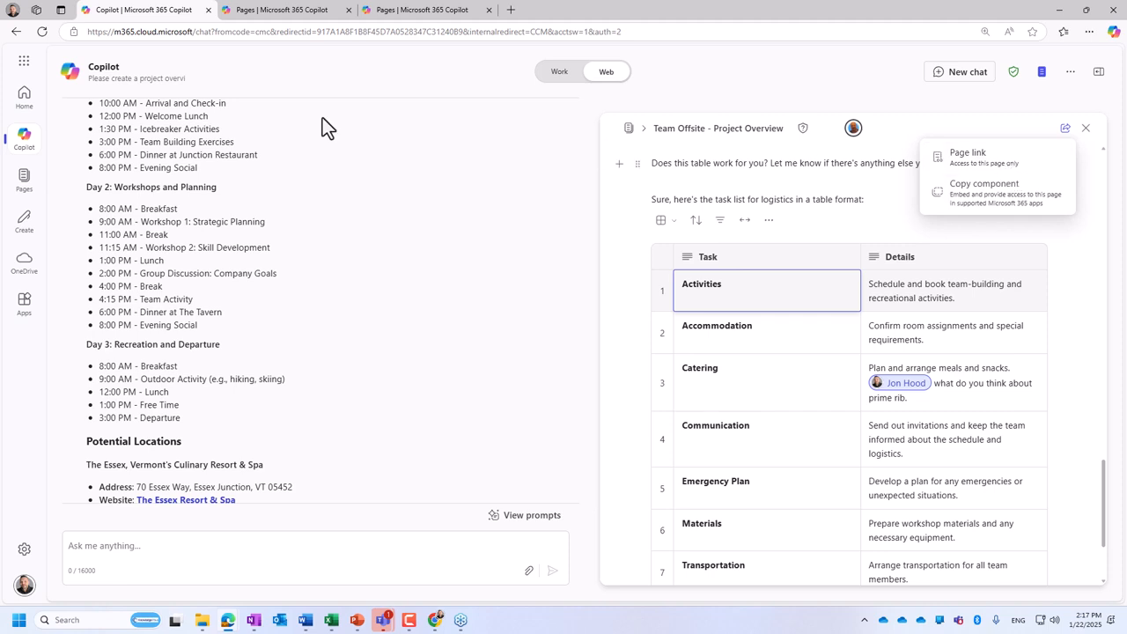
# - Open Microsoft Loop to view its workspaces, close it and return to the Copilot chat
pyautogui.click(25, 63)
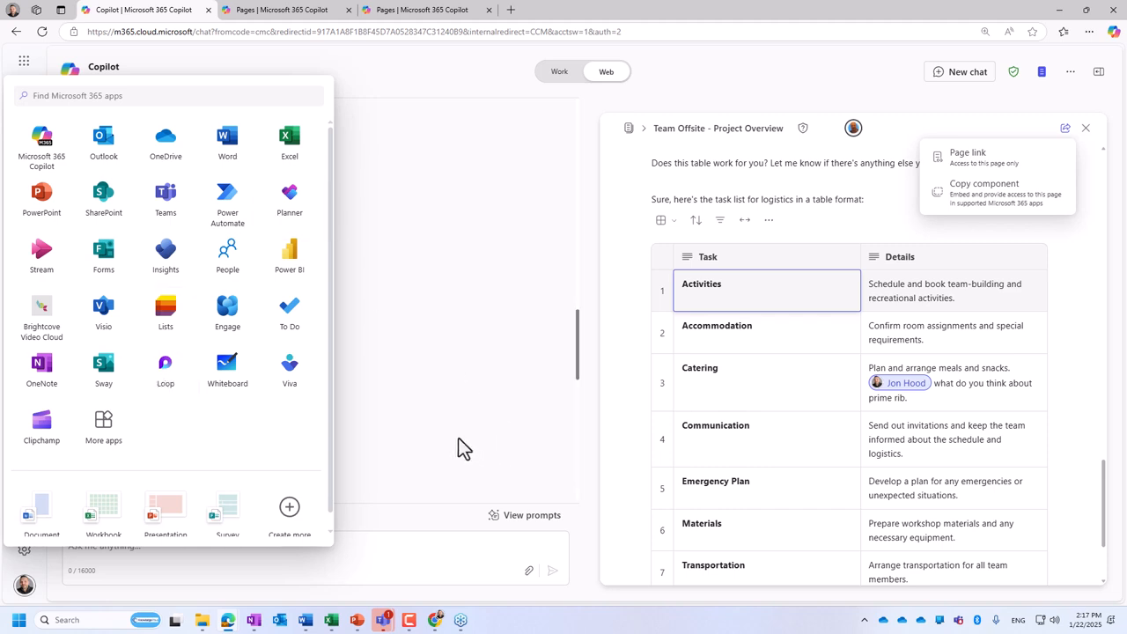
pyautogui.click(166, 371)
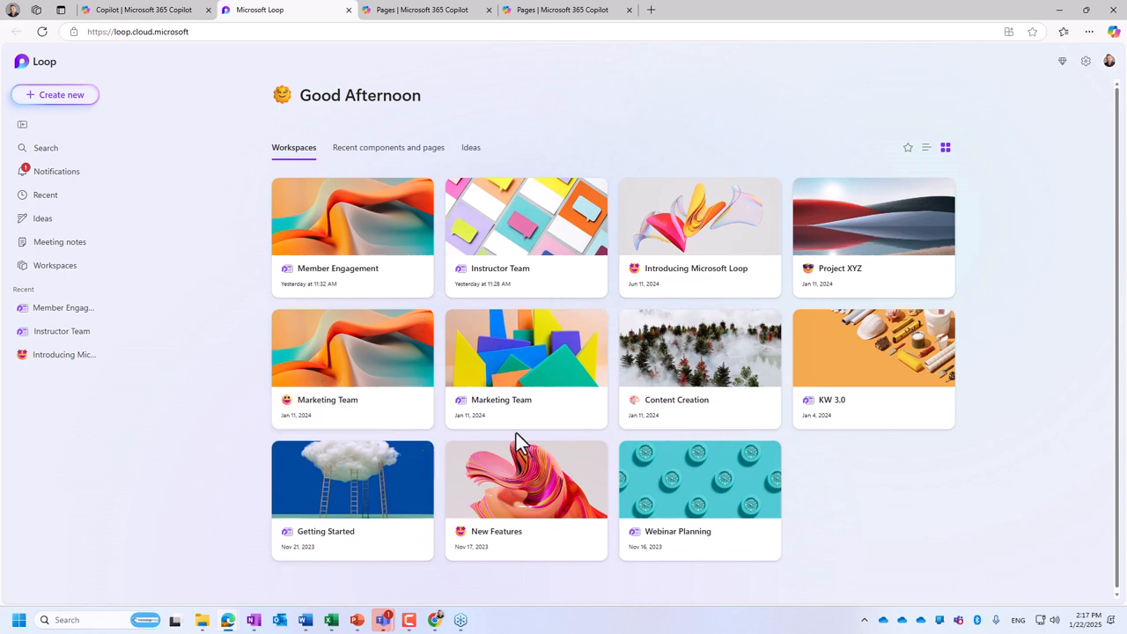
pyautogui.click(348, 10)
pyautogui.click(348, 11)
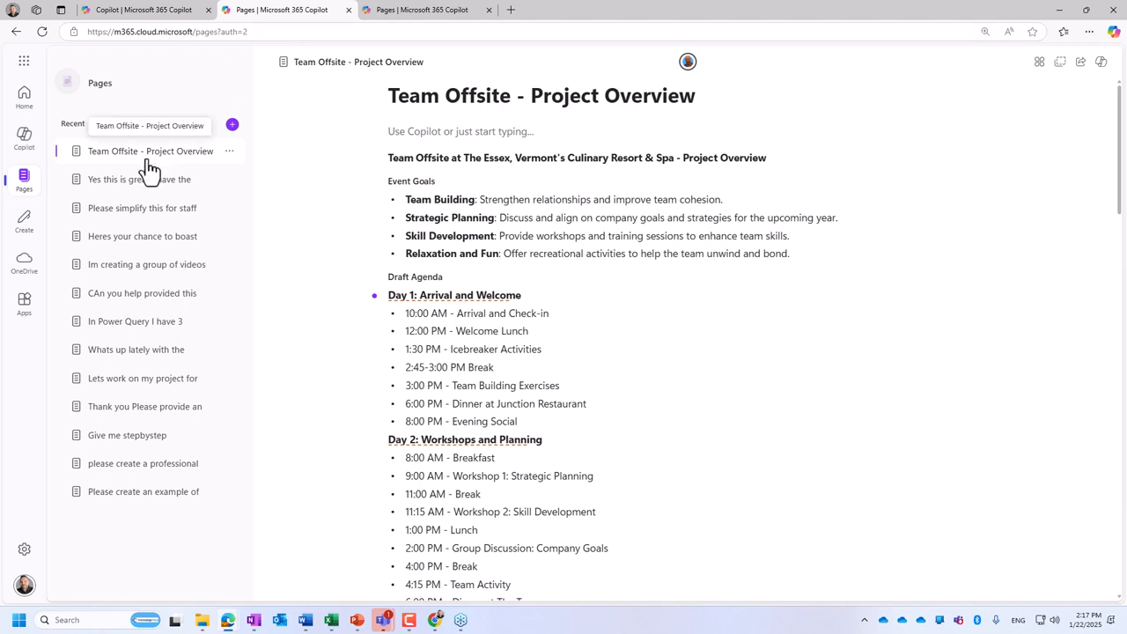
pyautogui.click(162, 13)
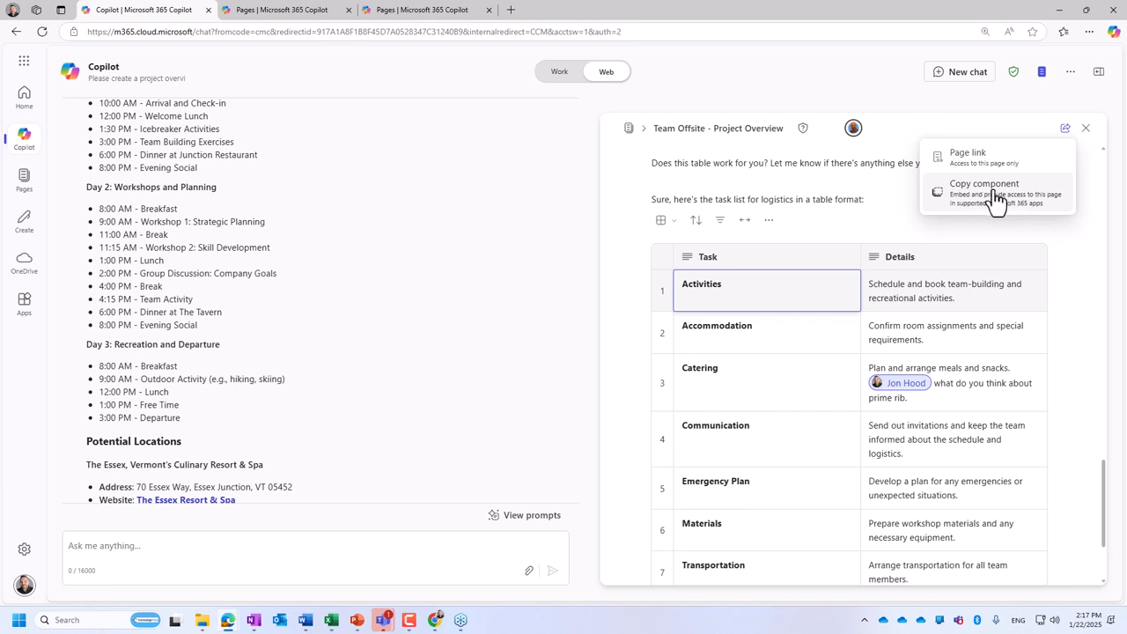
# - Create a component link for sharing the Team Offsite - Project Overview page
pyautogui.click(1065, 130)
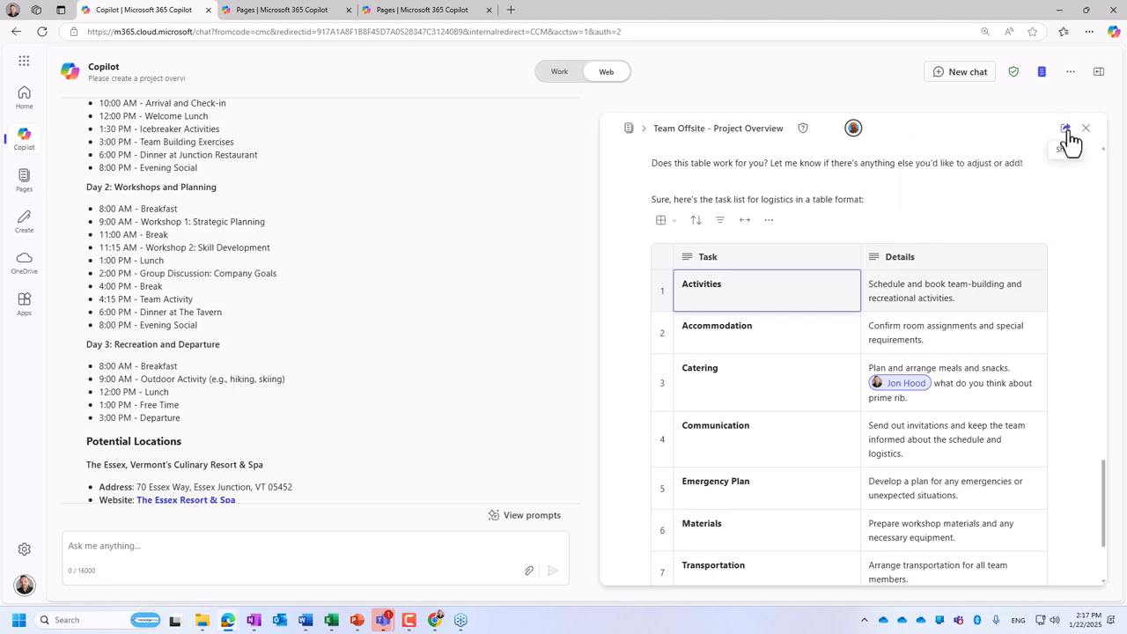
pyautogui.click(1065, 128)
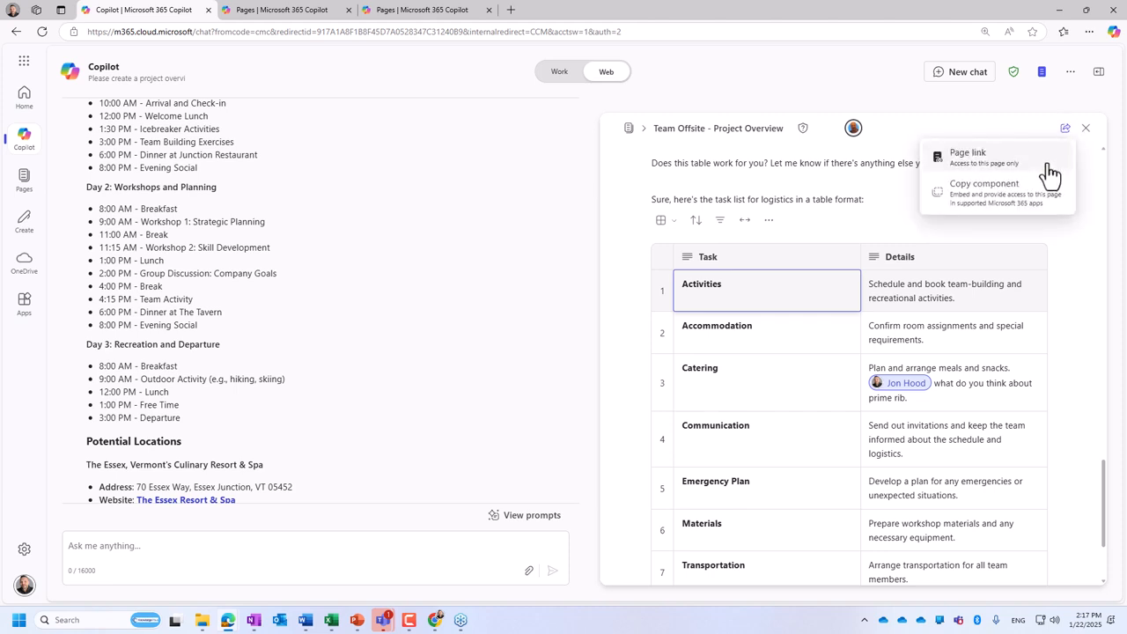
pyautogui.click(987, 214)
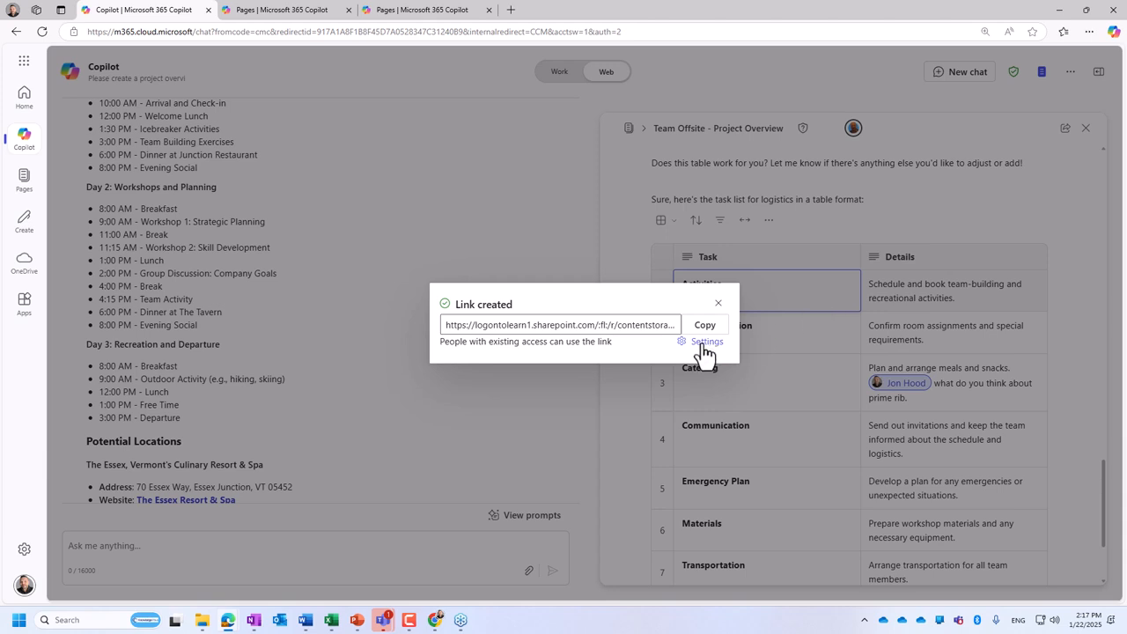
# - Examine the link settings for People in Knowledgewave and People you choose, including the edit and view permission options
pyautogui.click(707, 344)
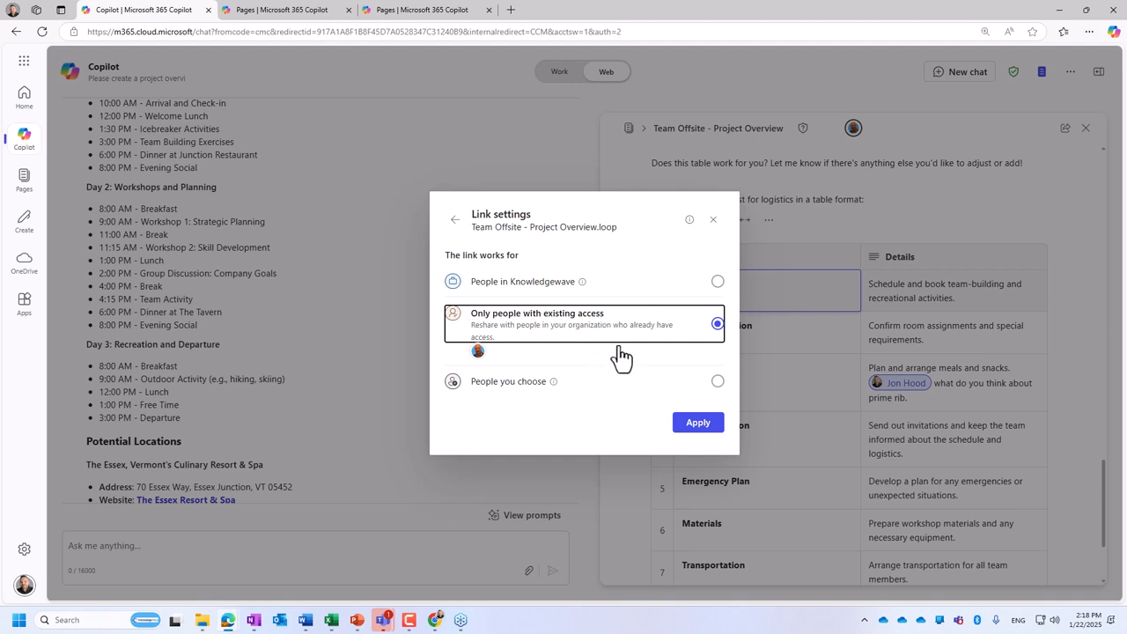
pyautogui.click(717, 282)
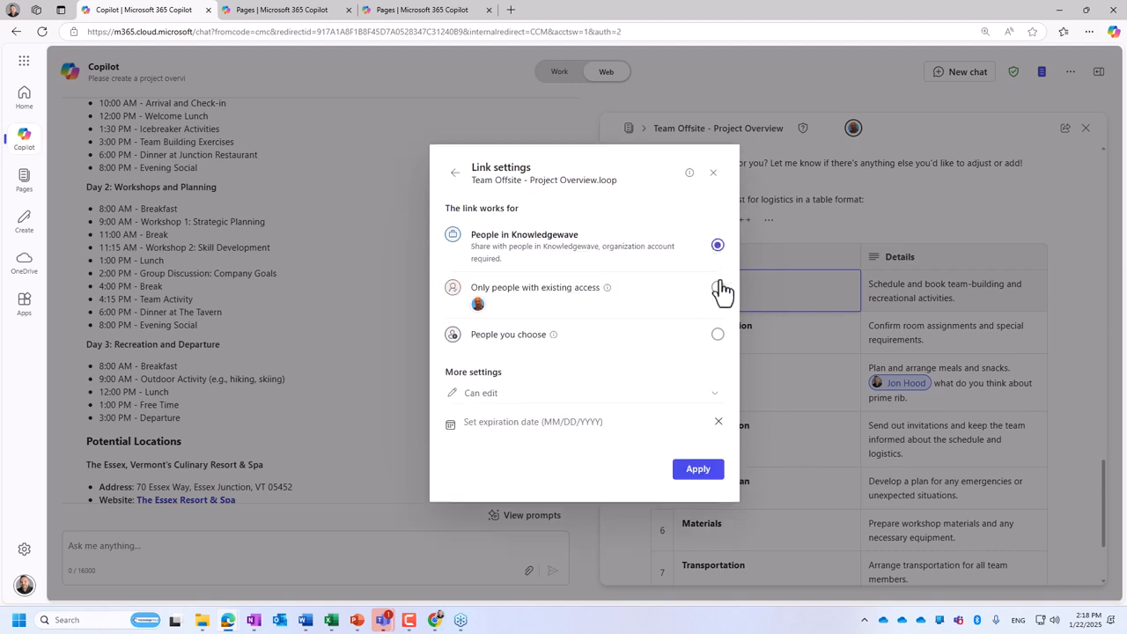
pyautogui.click(718, 287)
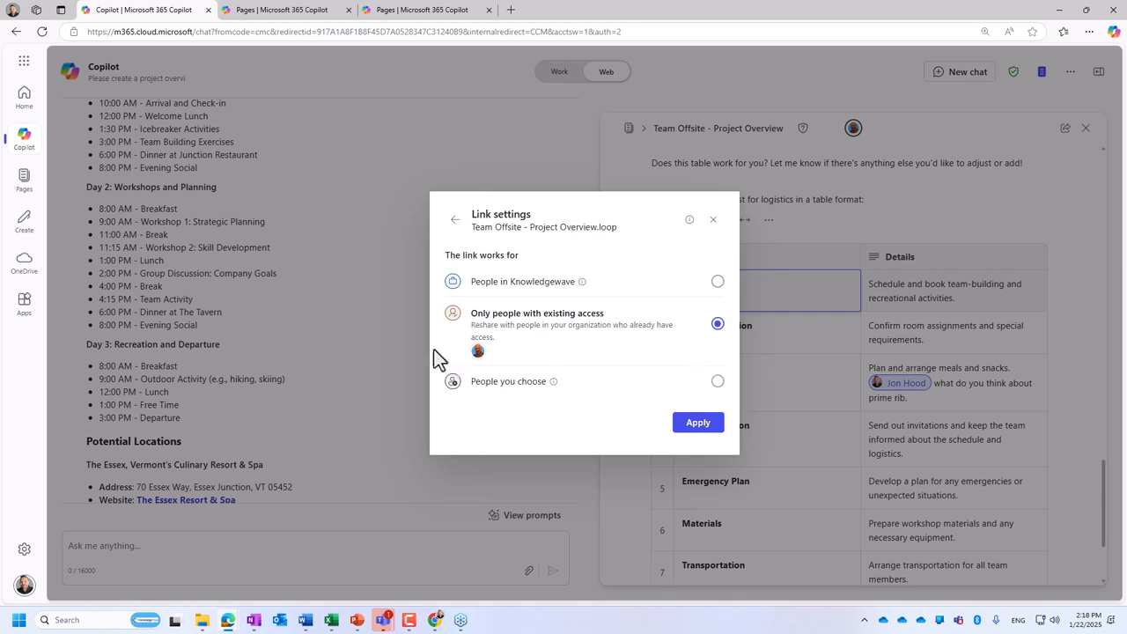
pyautogui.click(717, 381)
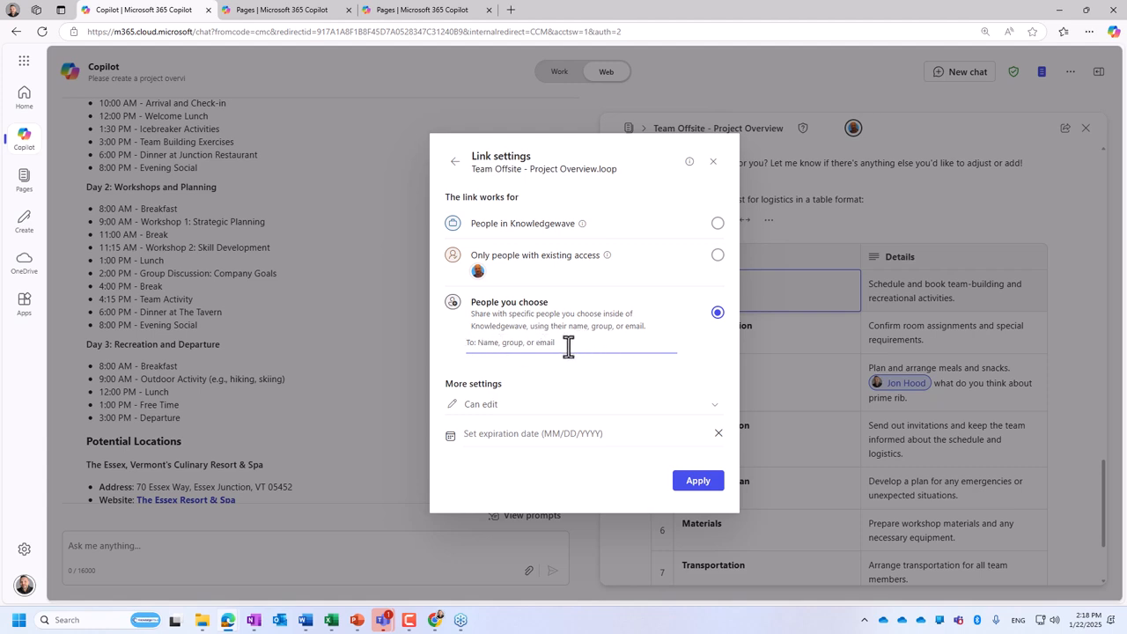
pyautogui.click(516, 417)
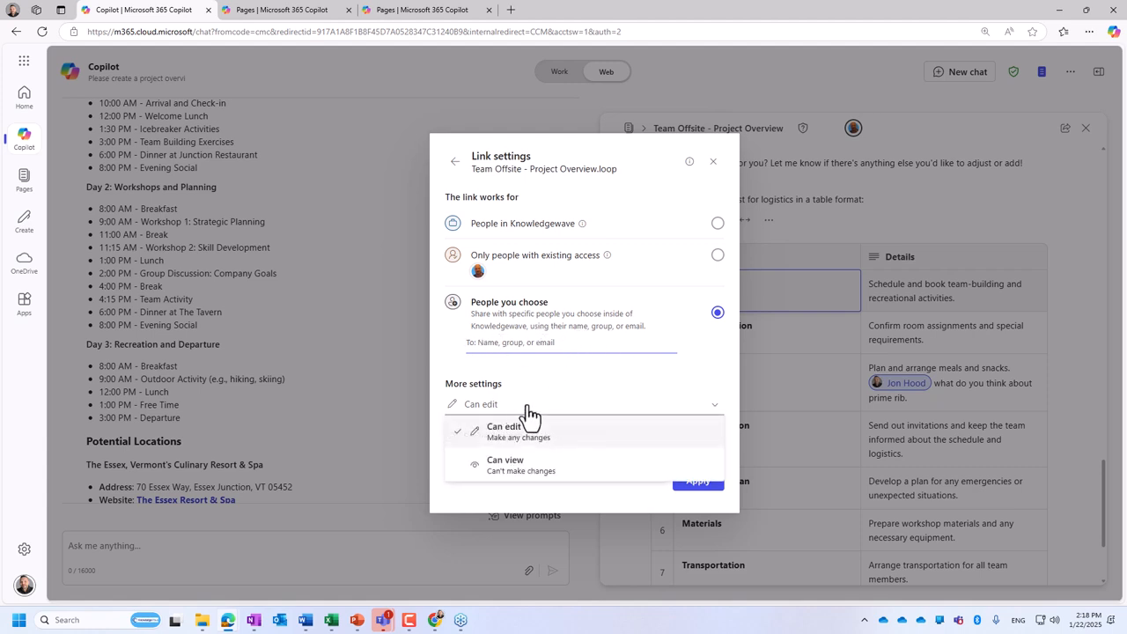
pyautogui.click(541, 380)
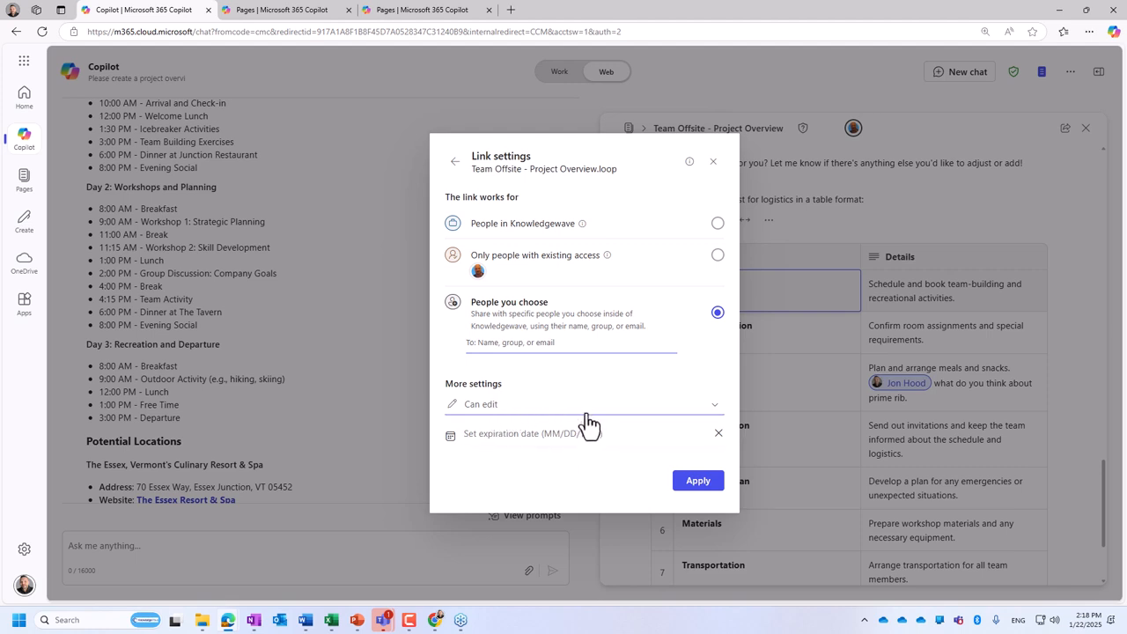
# - Restrict the component link to only people with existing access, apply the setting and close the link dialog
pyautogui.click(718, 255)
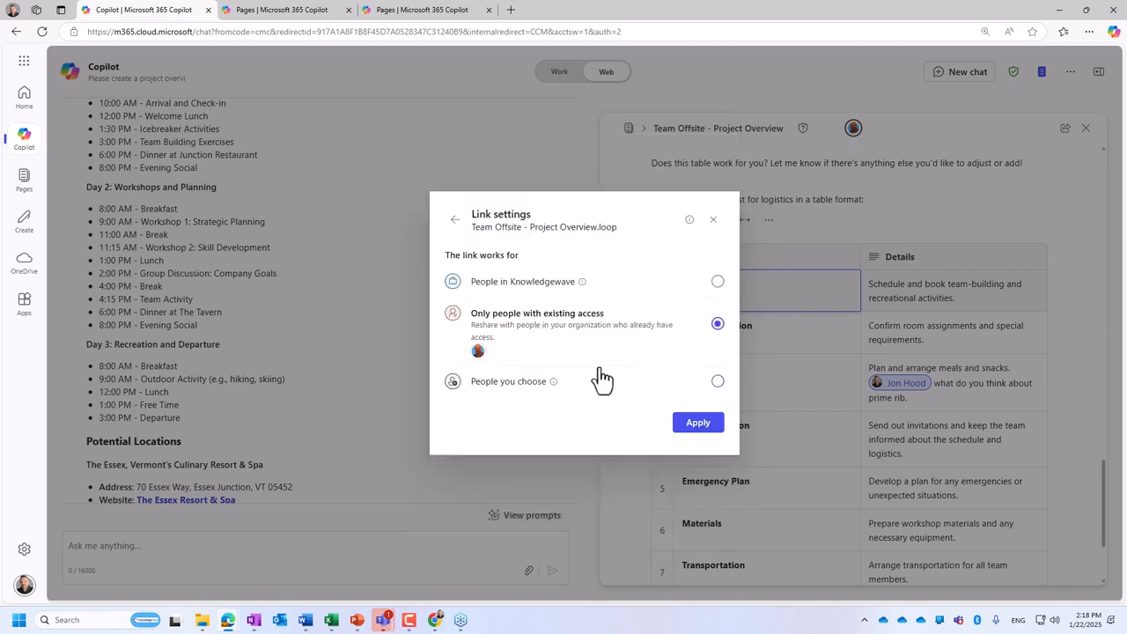
pyautogui.click(713, 432)
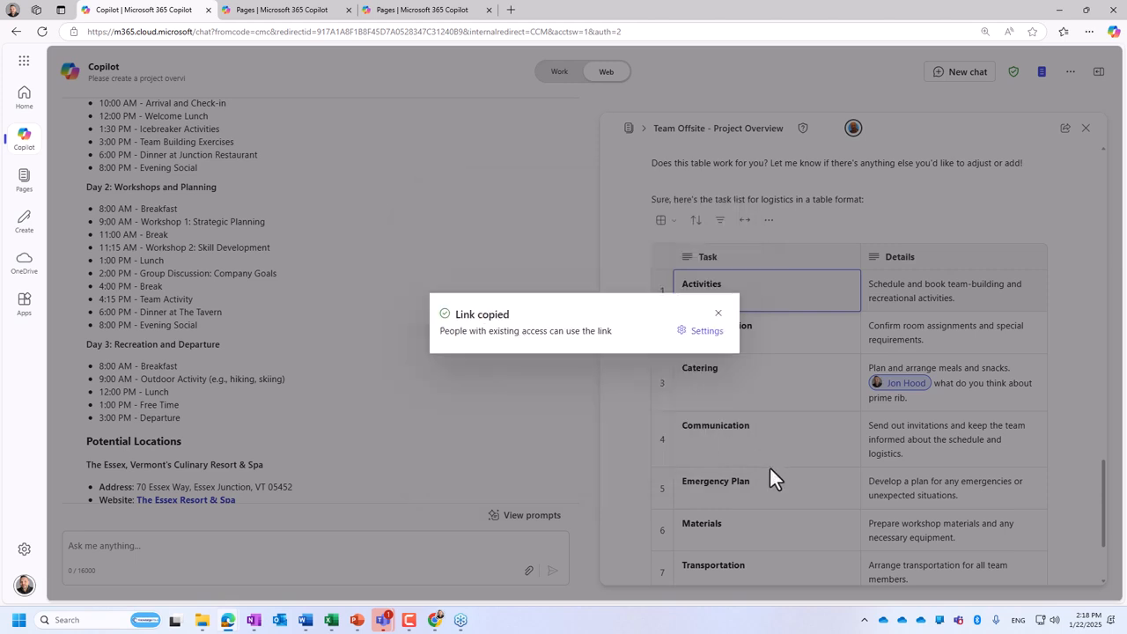
pyautogui.click(720, 314)
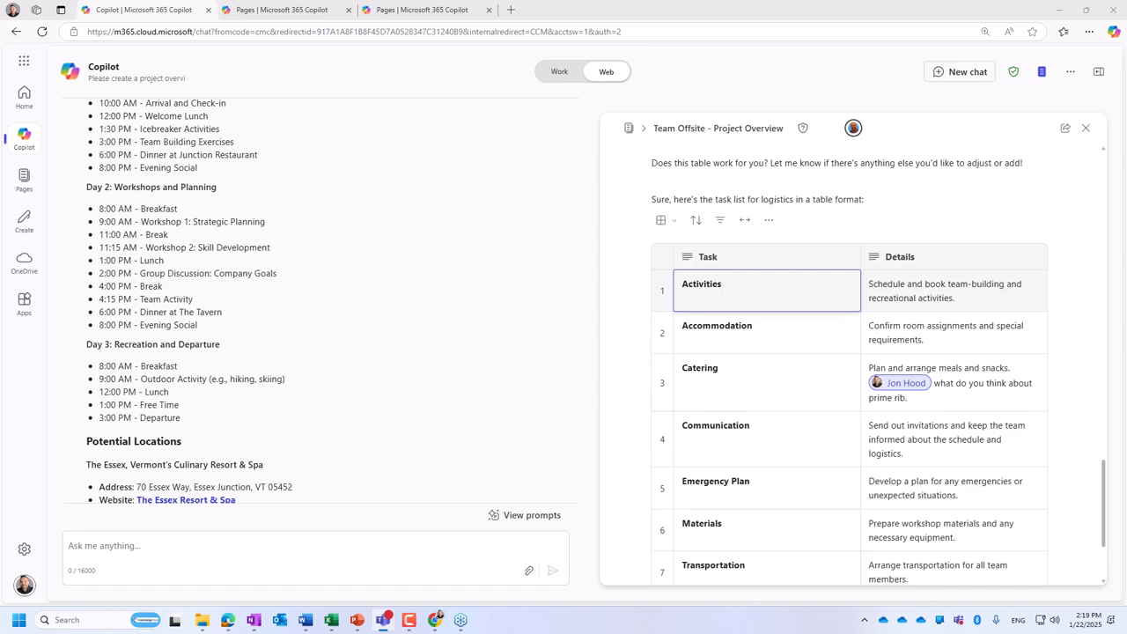
# - Switch to Teams and send the Team Offsite - Project Overview Loop component in the open chat with the colleague
pyautogui.moveTo(564, 633); pyautogui.dragTo(589, 1)
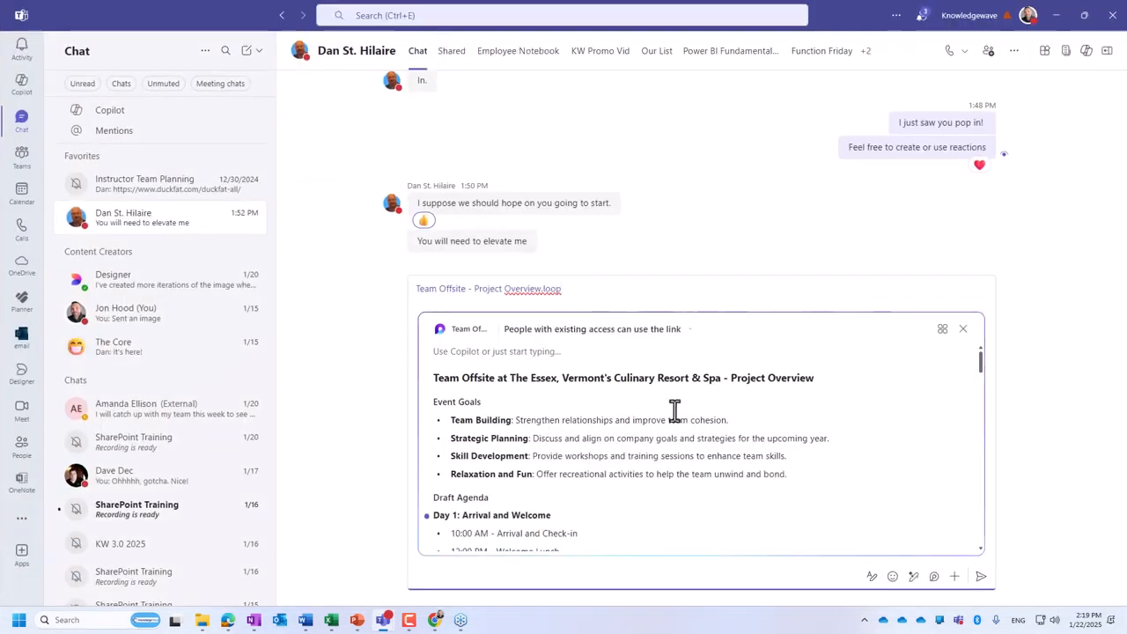
pyautogui.hotkey('ctrl', 'z')
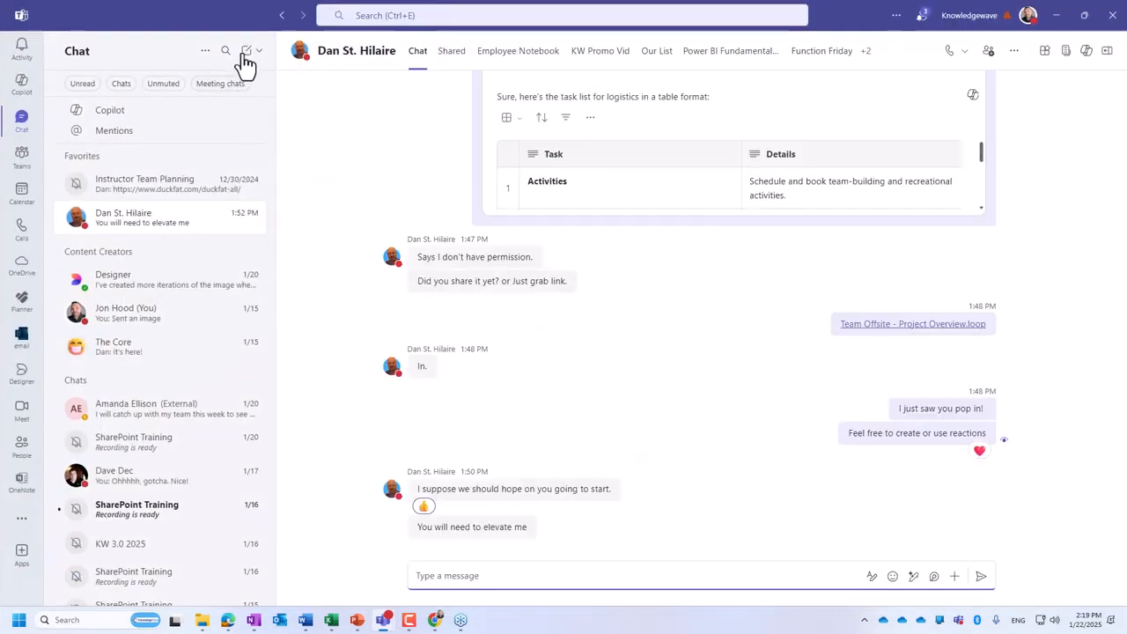
# - Collapse the Favorites, Content Creators and Chats sections of the chat list
pyautogui.click(65, 158)
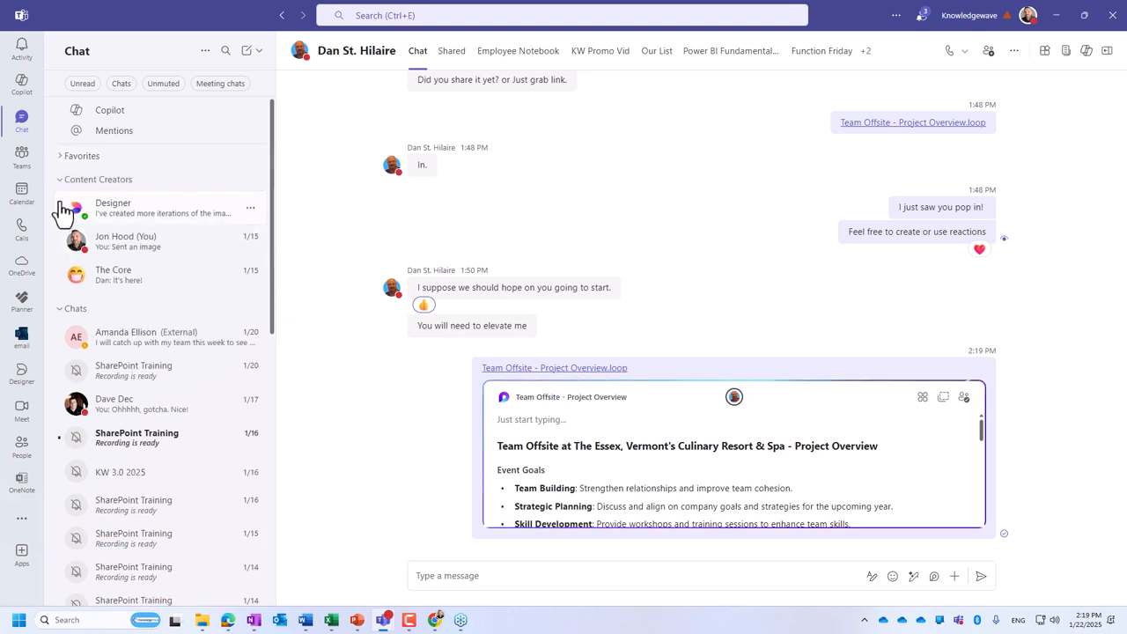
pyautogui.click(64, 180)
pyautogui.click(67, 211)
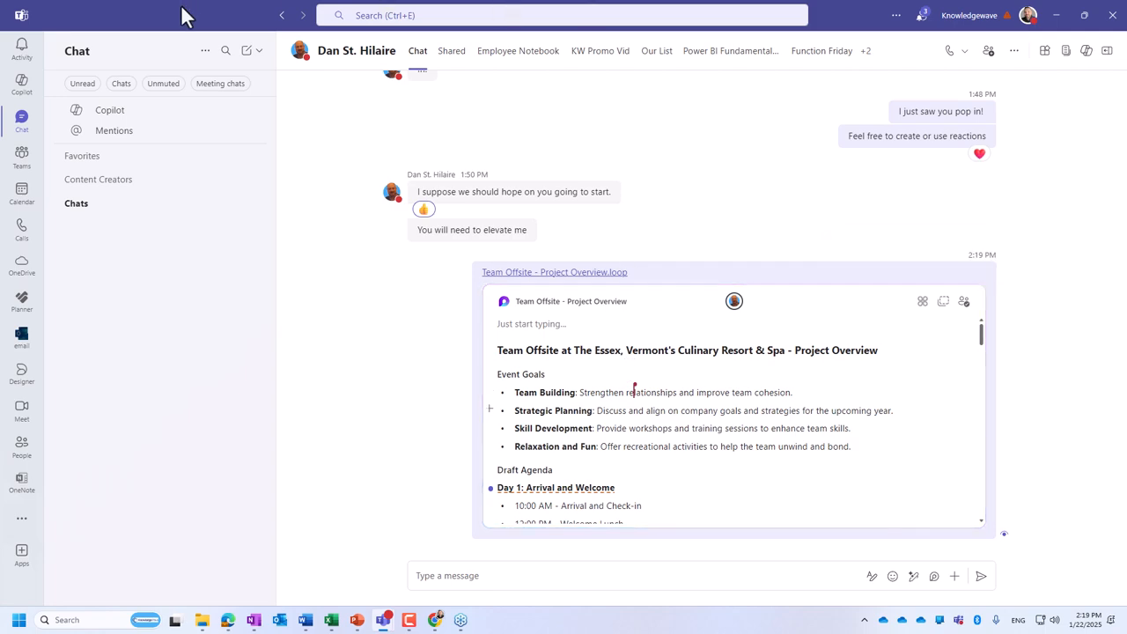
# - Place a smaller Teams window beside the Copilot page and compare the shared component's content with the page
pyautogui.moveTo(182, 13); pyautogui.dragTo(113, 191)
pyautogui.scroll(-5, 294, 327)
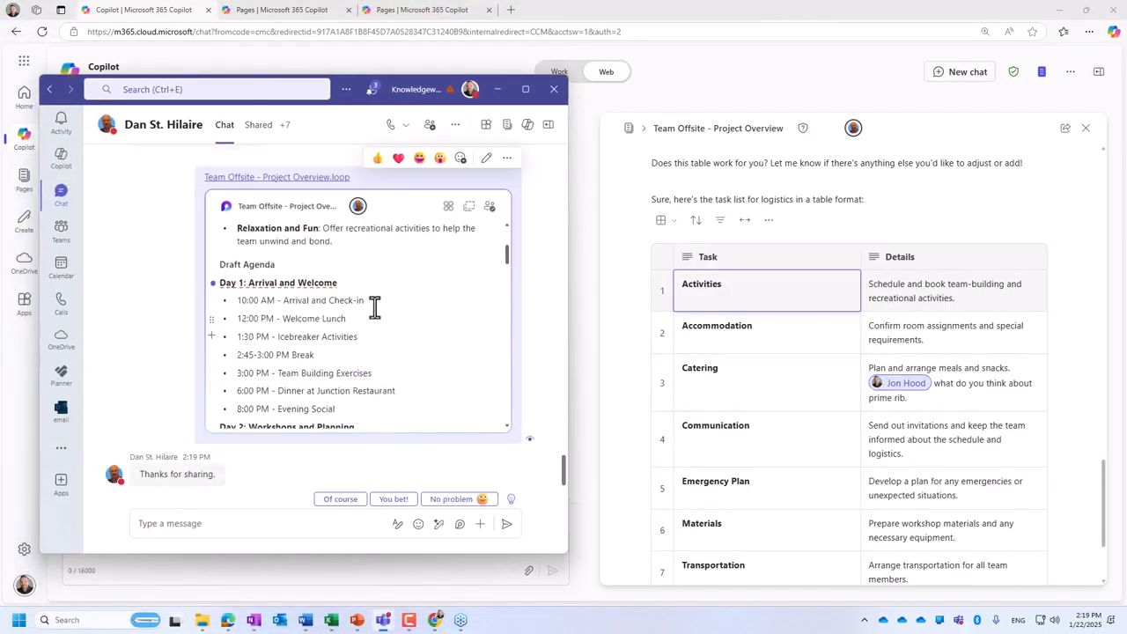
pyautogui.scroll(3, 370, 321)
pyautogui.scroll(2, 366, 333)
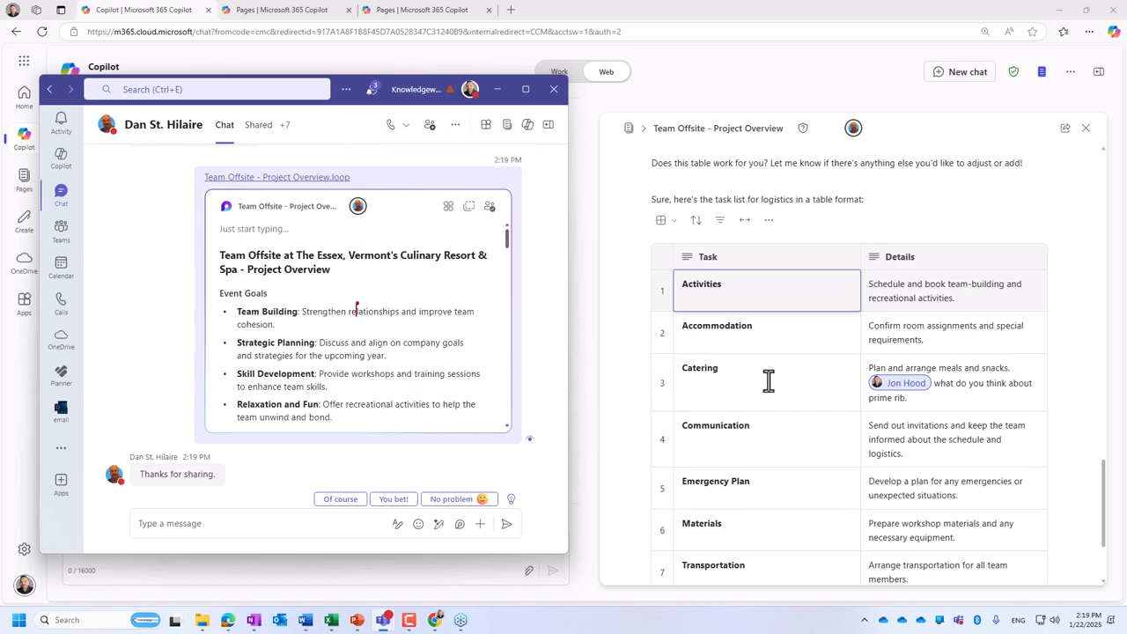
pyautogui.scroll(10, 850, 405)
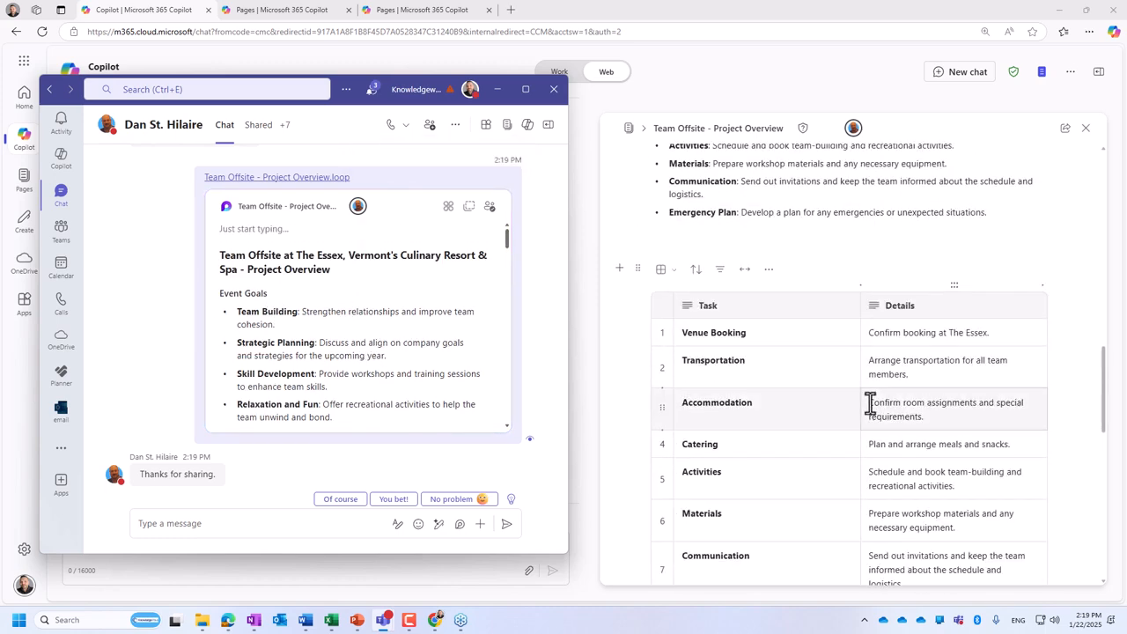
pyautogui.scroll(6, 867, 406)
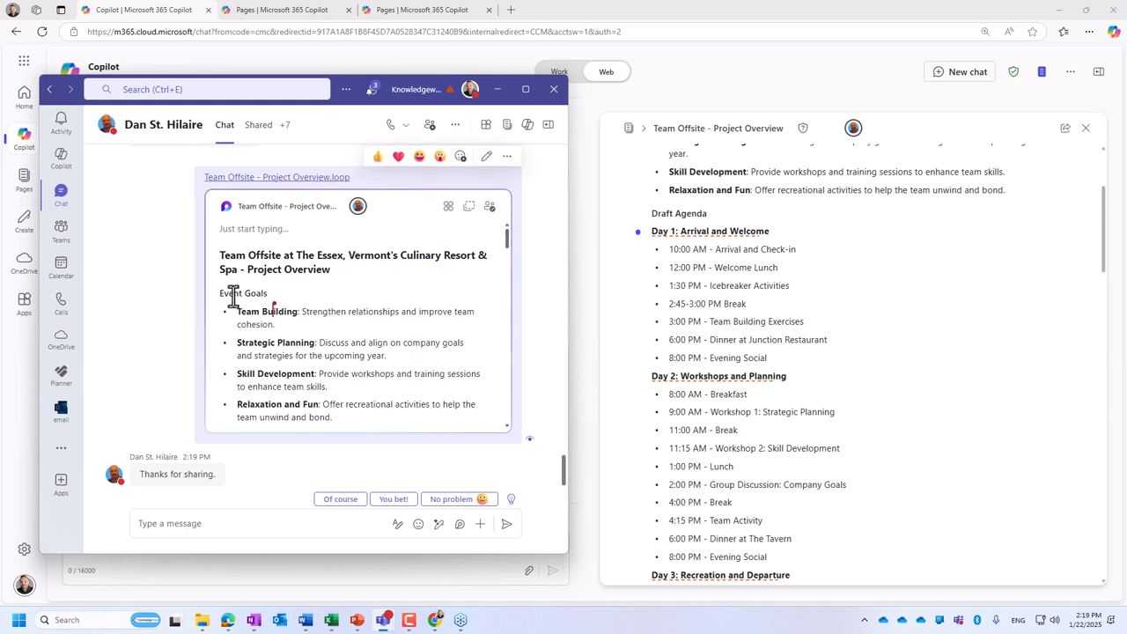
# - Maximize Teams and open the Collaboration Station channel of the Teams Sandbox team
pyautogui.click(62, 231)
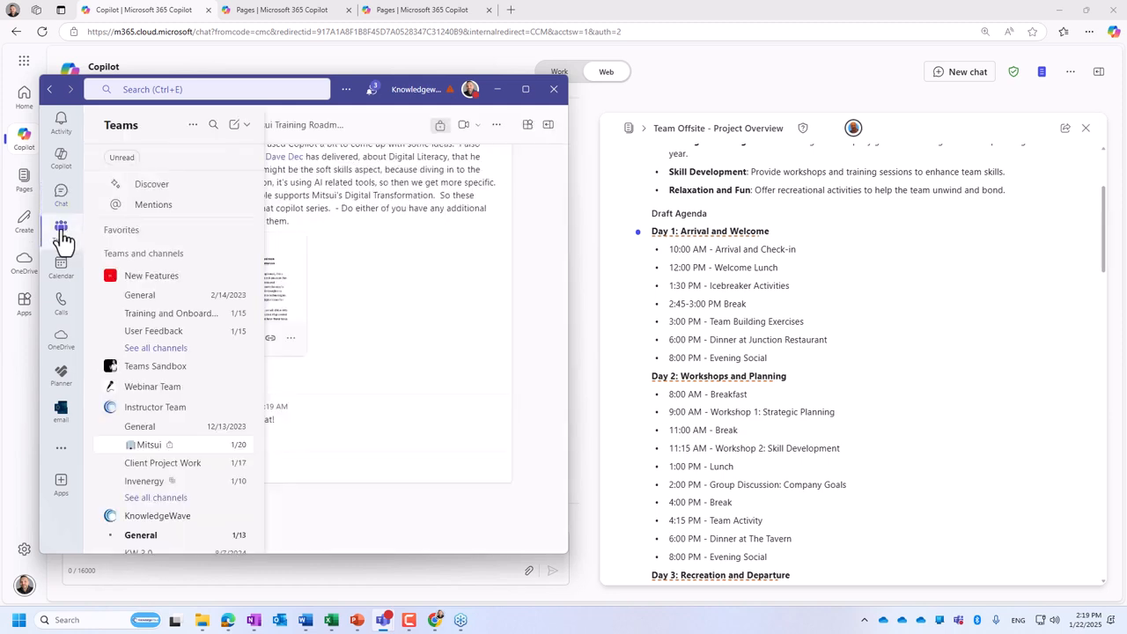
pyautogui.click(525, 88)
pyautogui.click(107, 291)
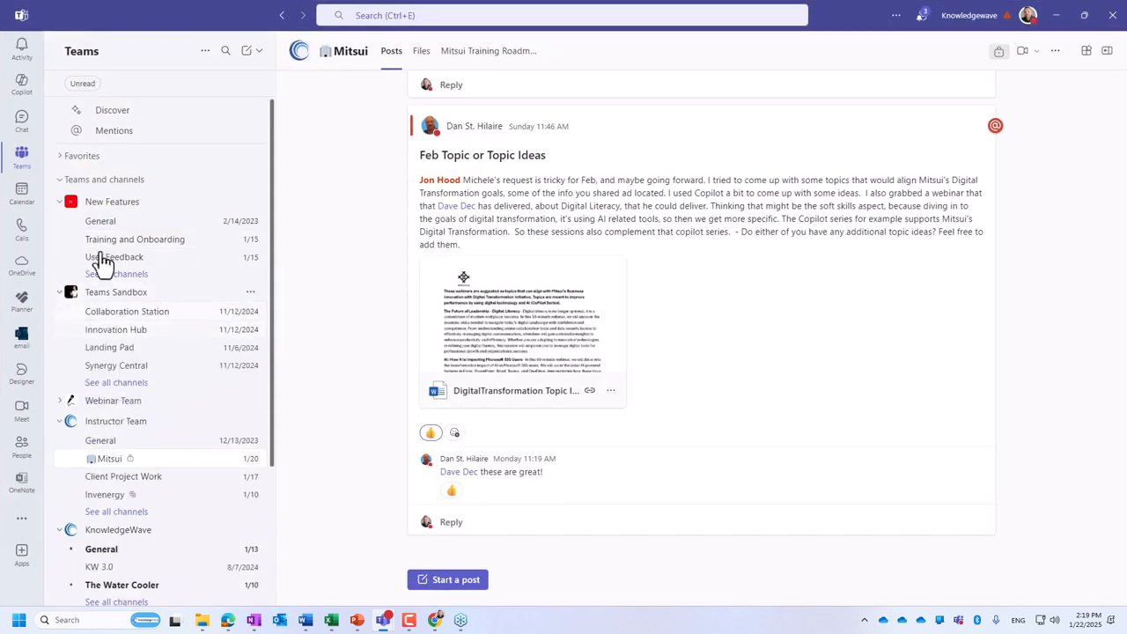
pyautogui.click(131, 317)
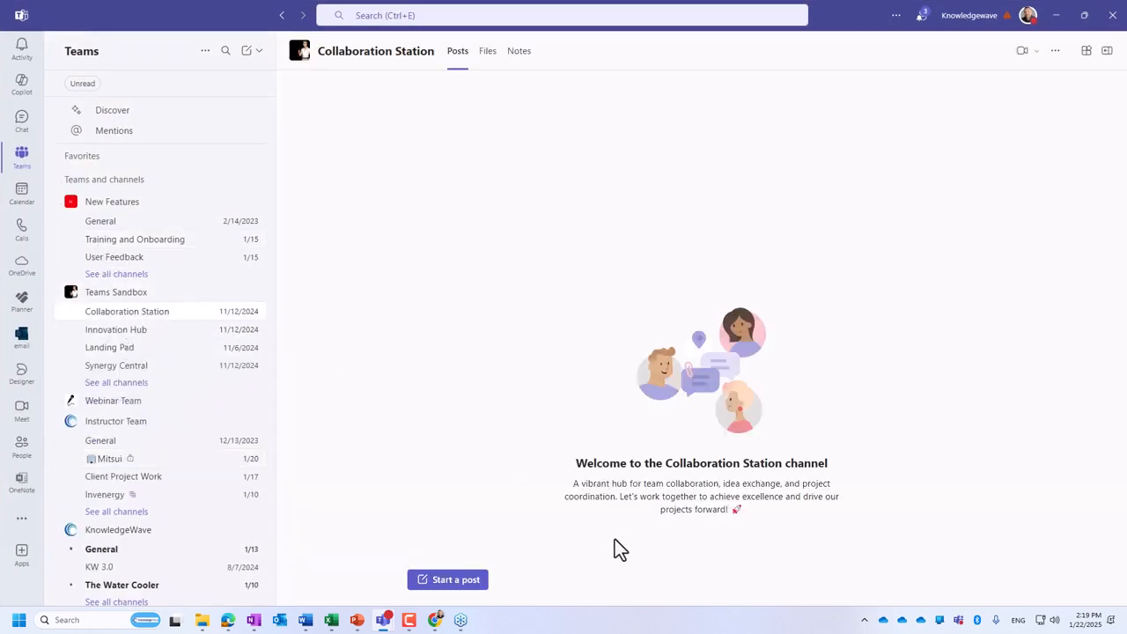
# - Start a channel post with the subject "Check this out!" and paste the Team Offsite - Project Overview component into its message
pyautogui.click(460, 584)
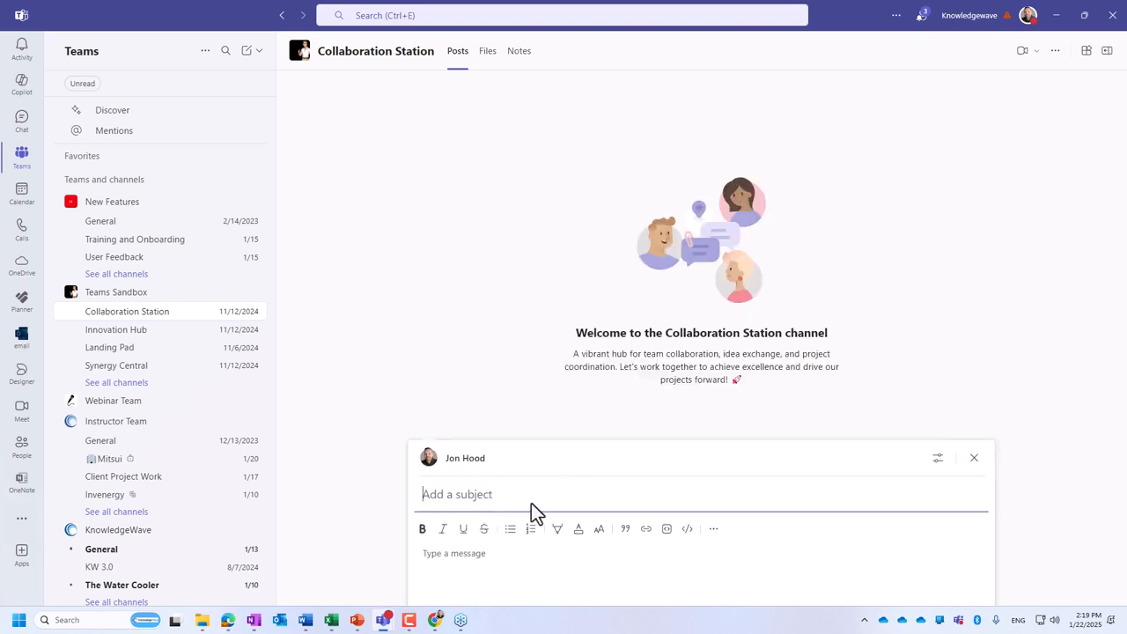
pyautogui.write('Check thi s out!')
pyautogui.click(524, 558)
pyautogui.hotkey('ctrl', 'v')
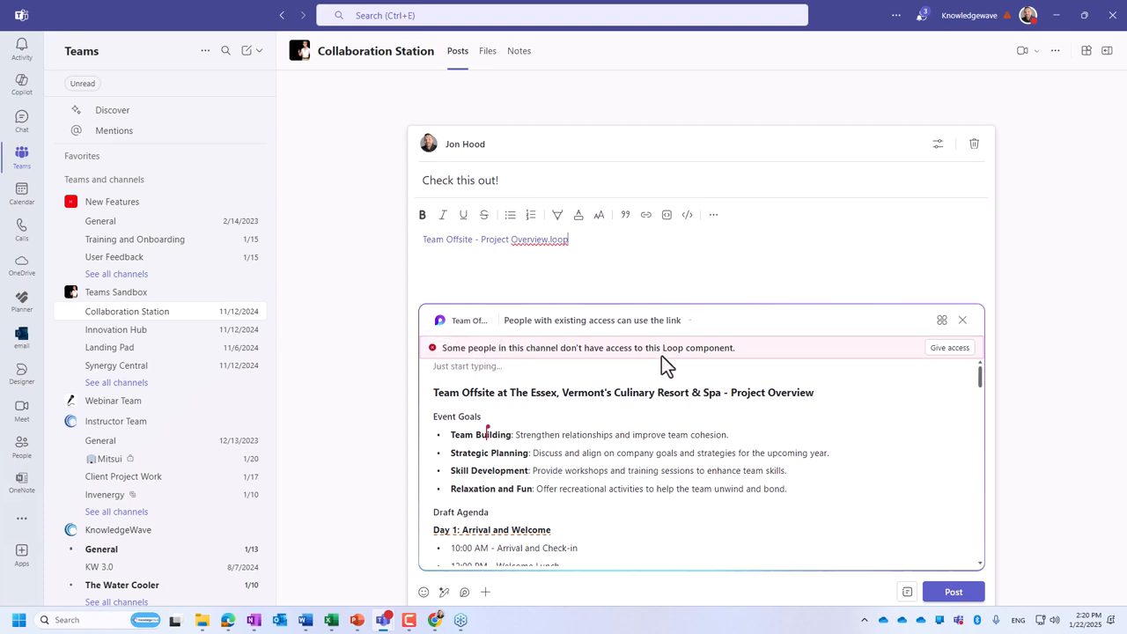
# - Give the channel members access to the Loop component and publish the post
pyautogui.click(957, 357)
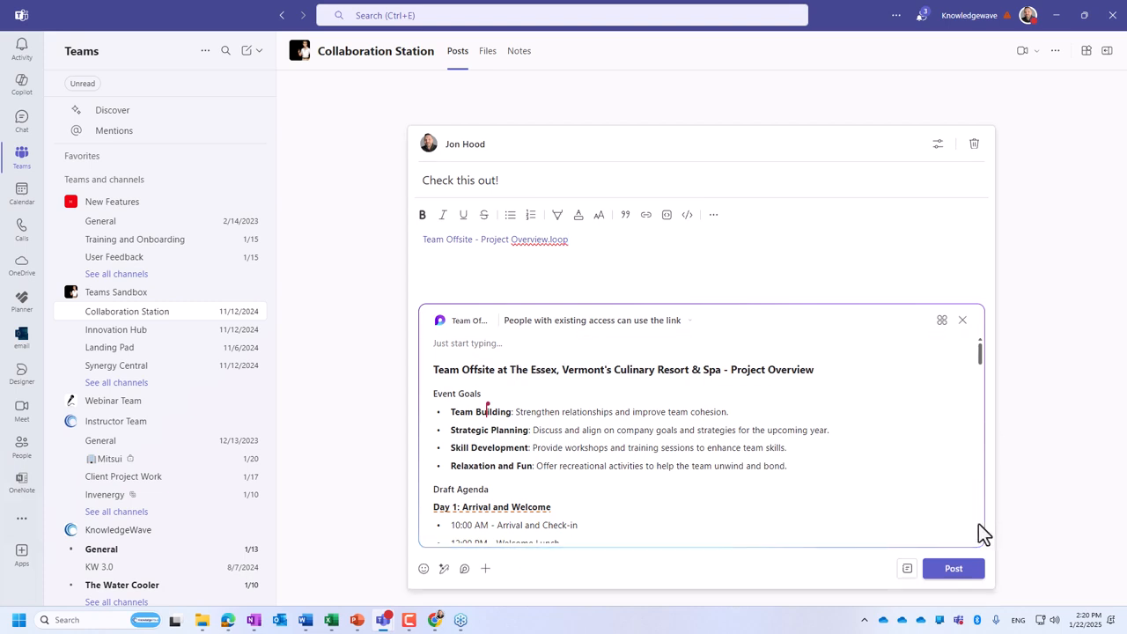
pyautogui.click(955, 569)
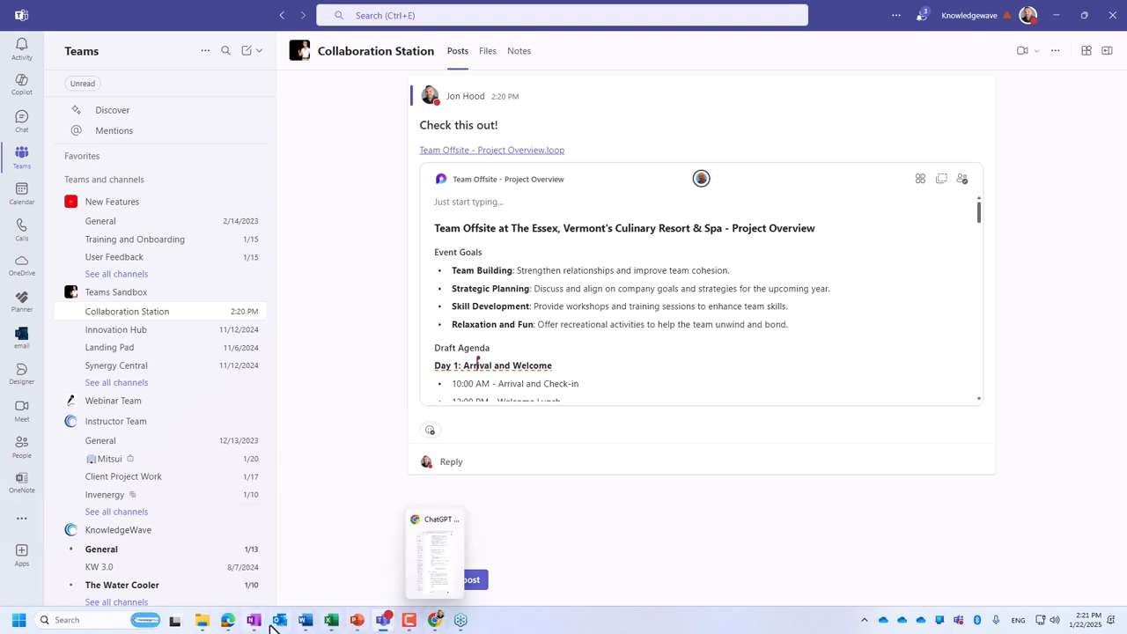
# - Switch back to the browser with Copilot and open Outlook from the Microsoft 365 apps
pyautogui.moveTo(231, 624)
pyautogui.click(214, 568)
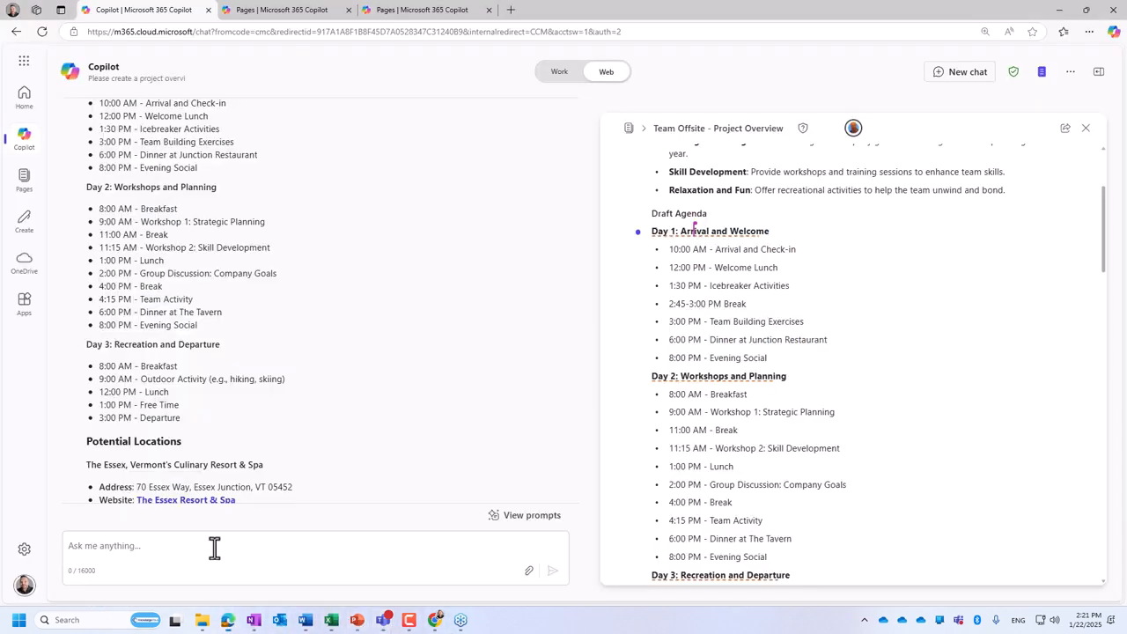
pyautogui.click(22, 66)
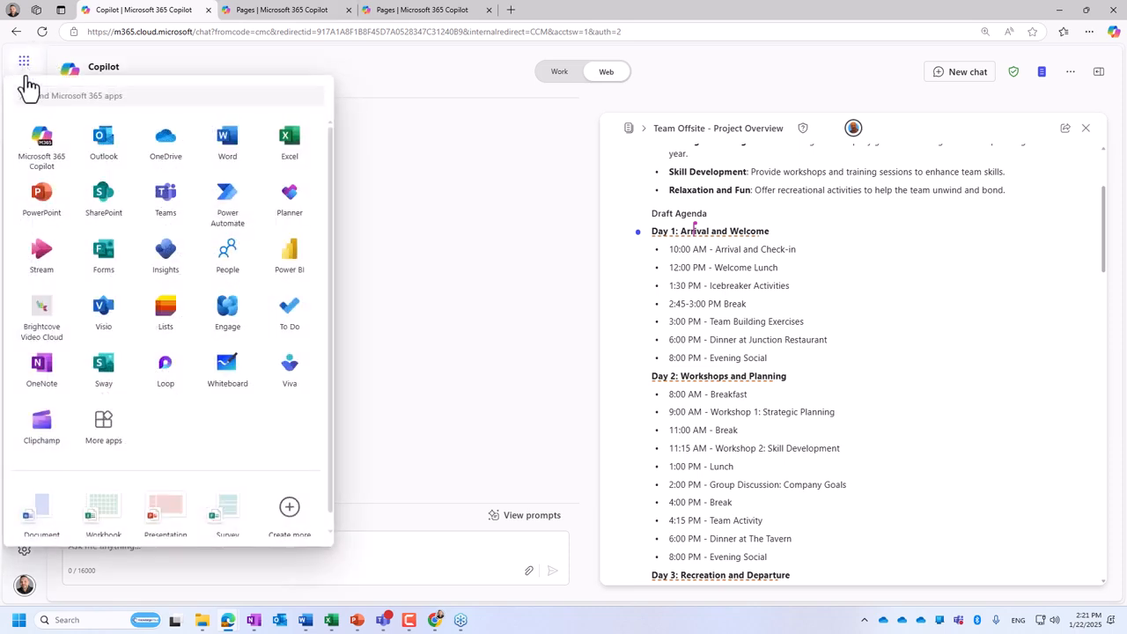
pyautogui.click(96, 141)
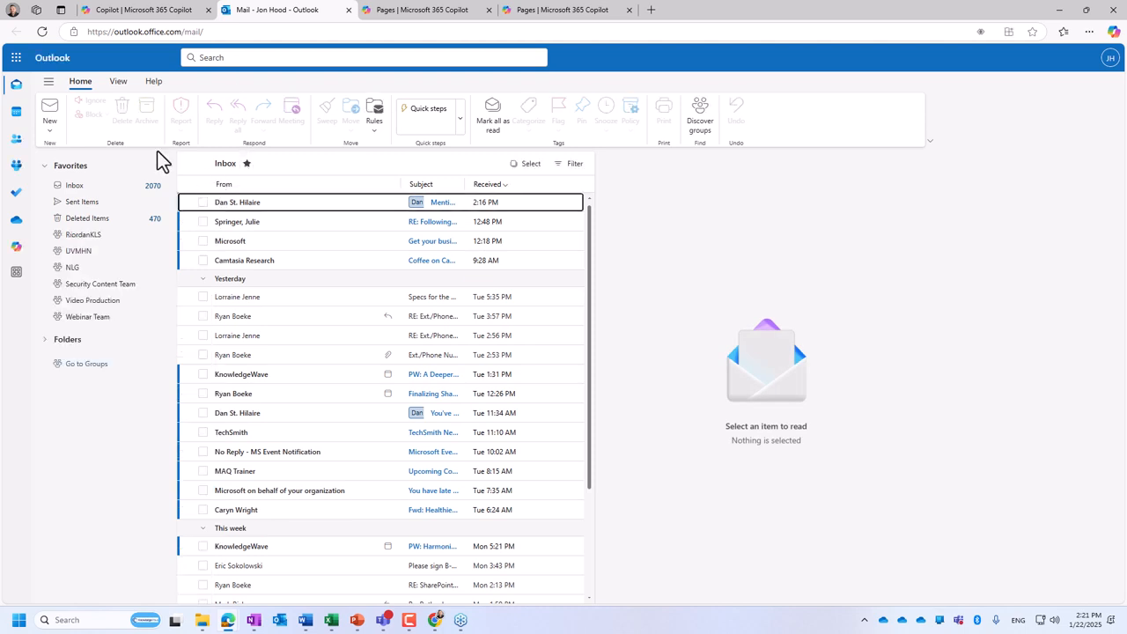
# - Create a new email in its own window and paste the Team Offsite - Project Overview component into the body
pyautogui.click(50, 110)
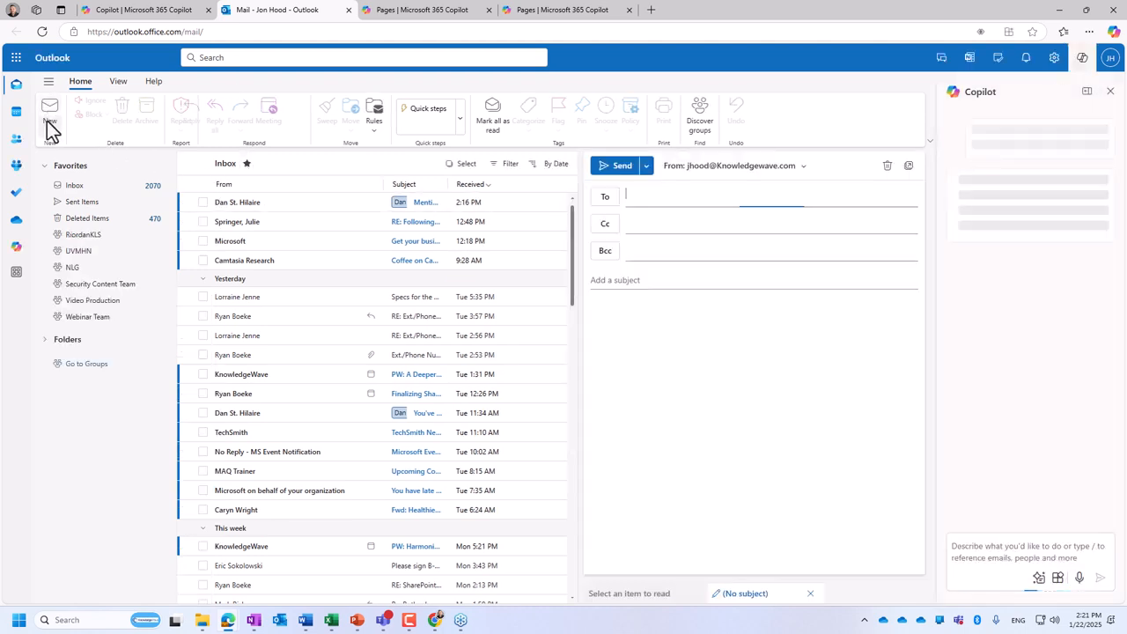
pyautogui.click(908, 165)
pyautogui.click(693, 32)
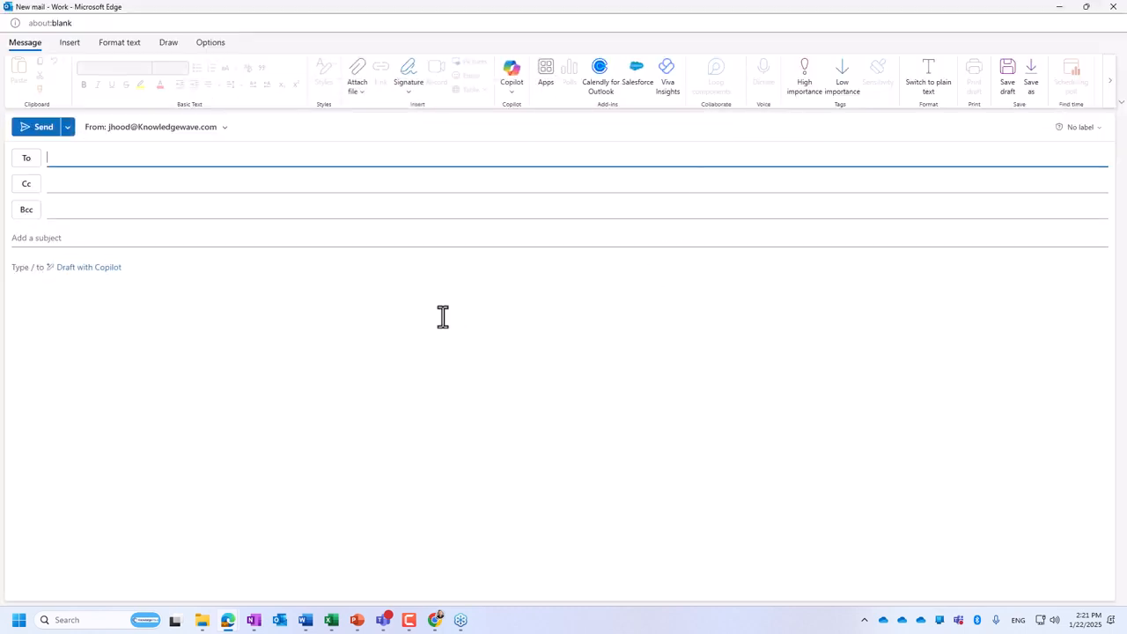
pyautogui.click(443, 315)
pyautogui.hotkey('ctrl', 'v')
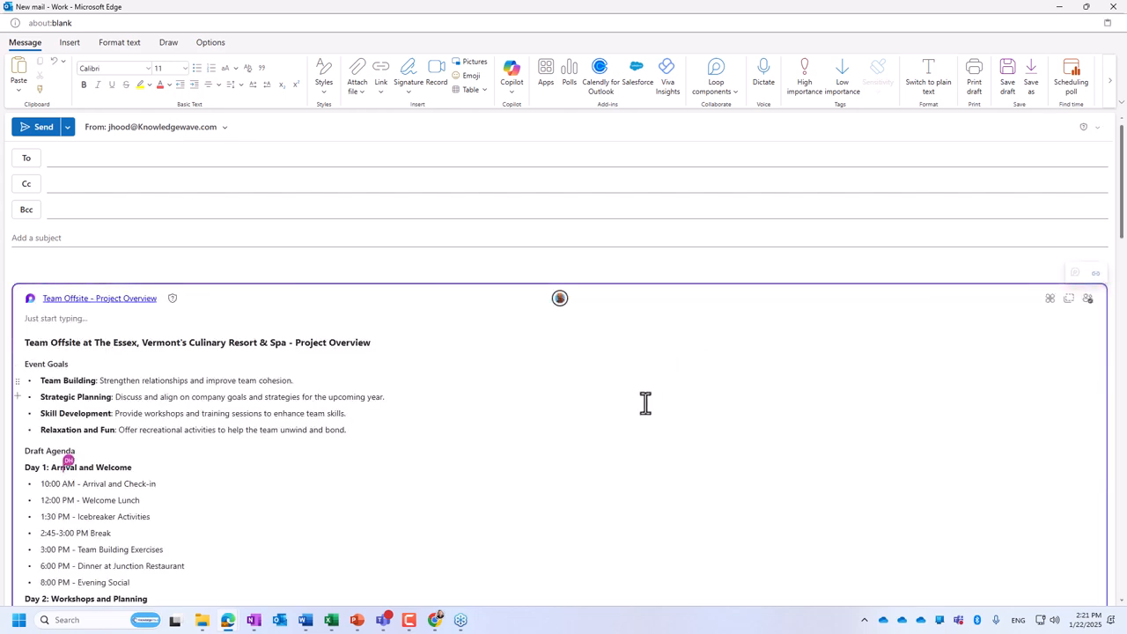
# - View the shared locations of the embedded component and copy the component
pyautogui.moveTo(558, 297)
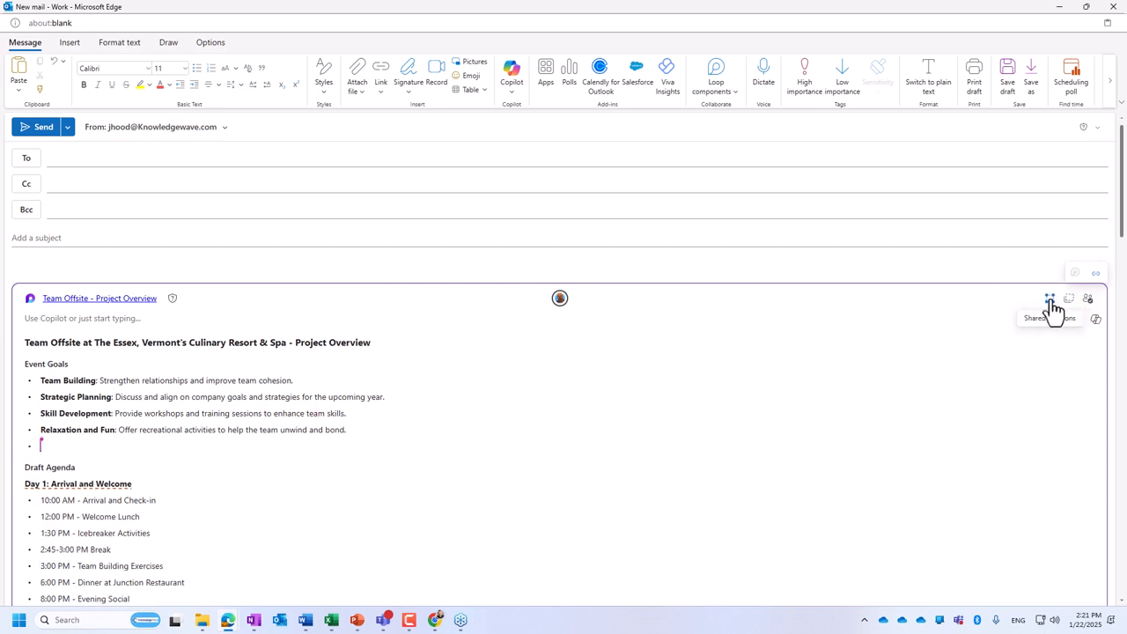
pyautogui.click(1051, 301)
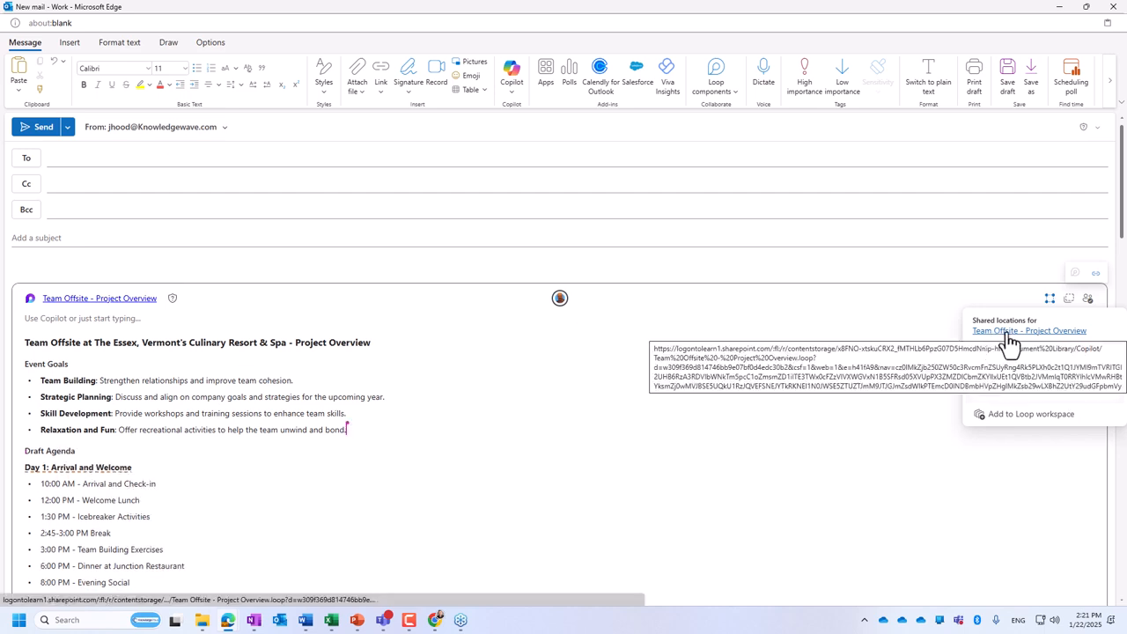
pyautogui.click(1069, 299)
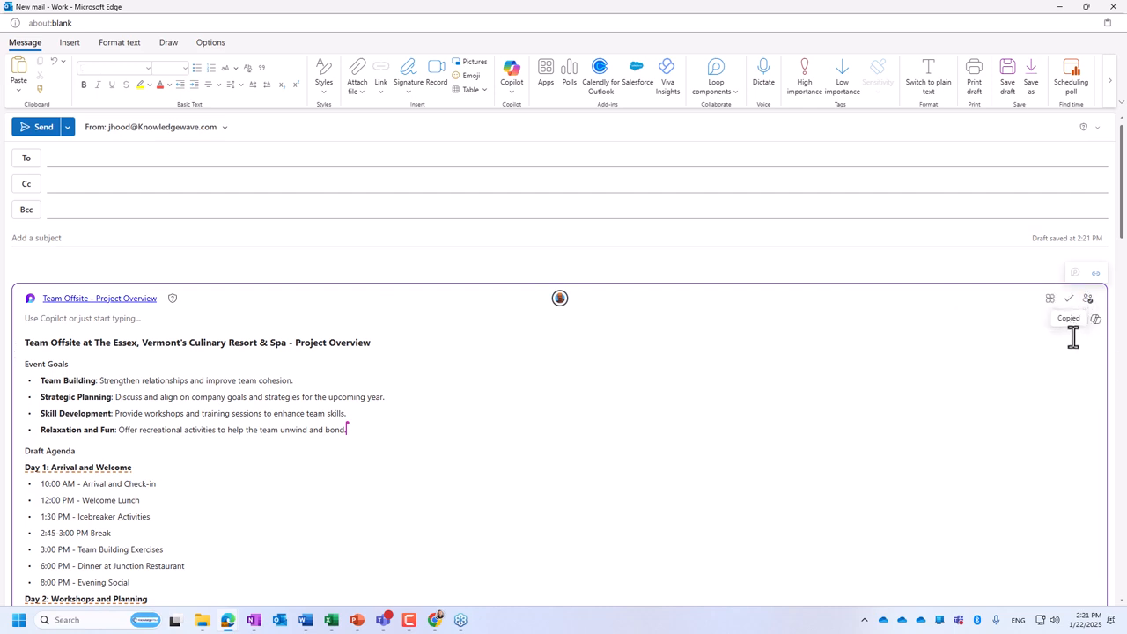
# - Convert the embedded component to a plain link and restore it to the live component view
pyautogui.click(1095, 274)
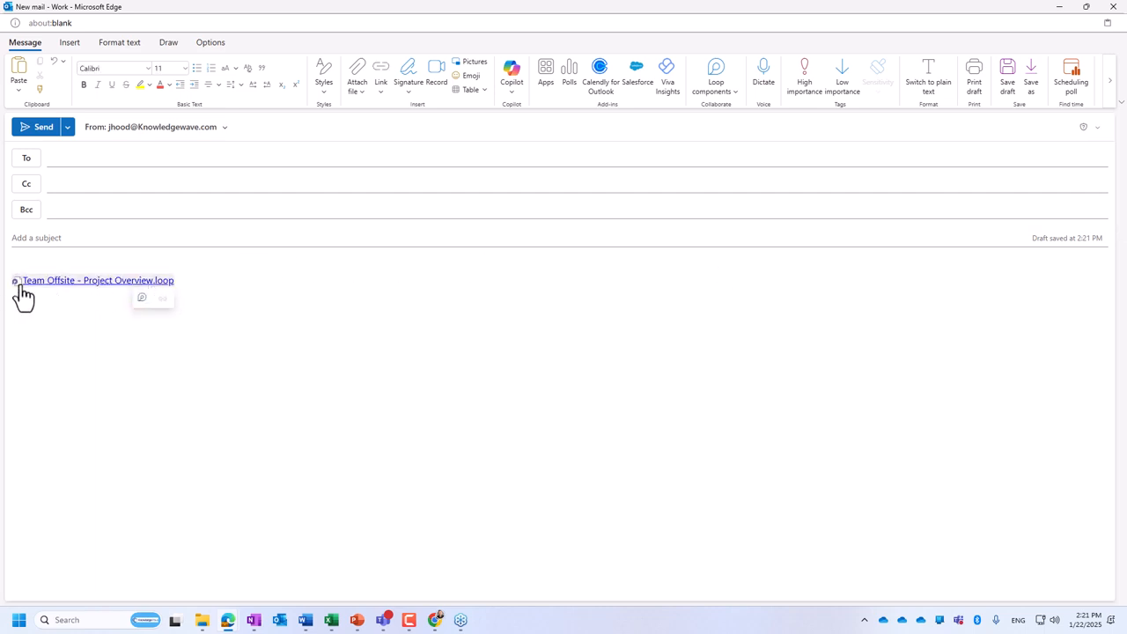
pyautogui.click(141, 298)
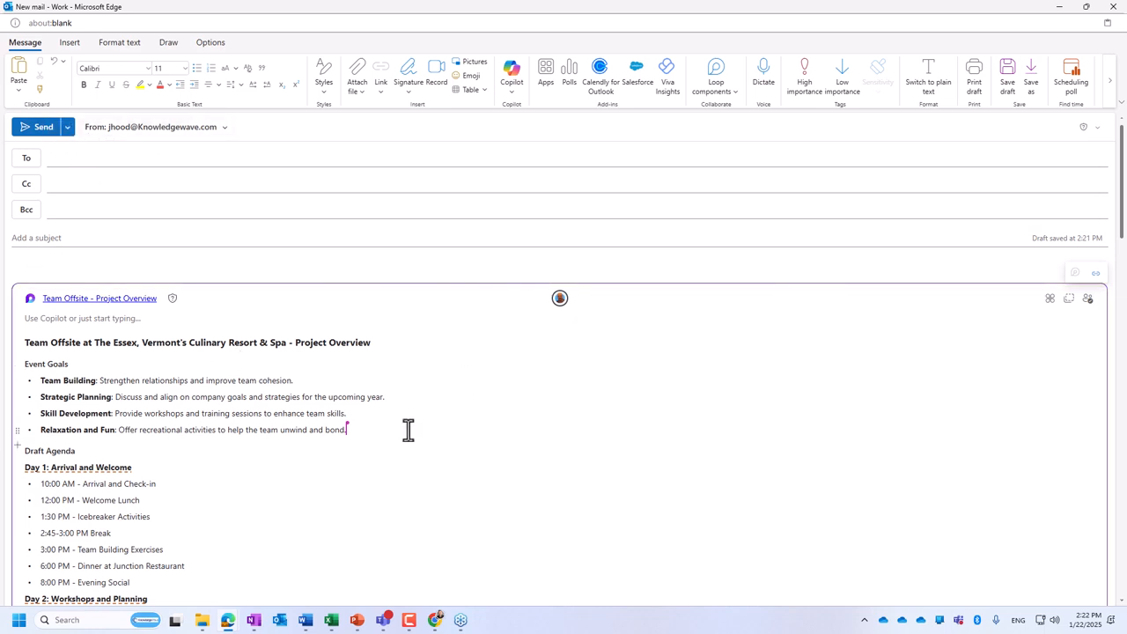
# - Examine the logistics task table in the email's component, including the mention in the Catering details
pyautogui.scroll(-8, 463, 463)
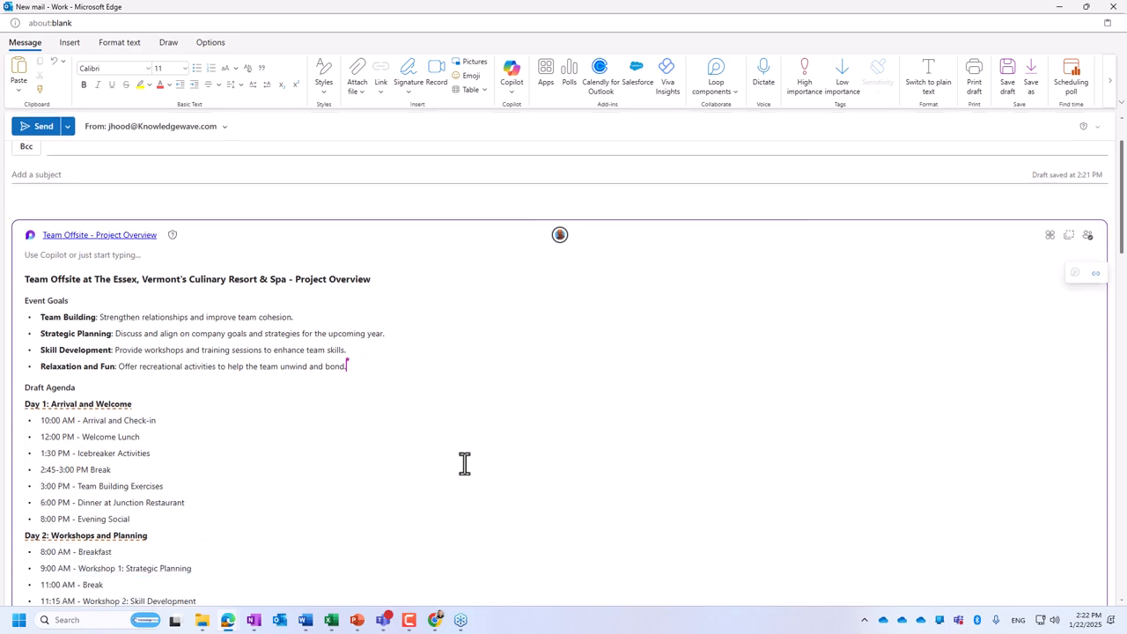
pyautogui.scroll(-15, 617, 397)
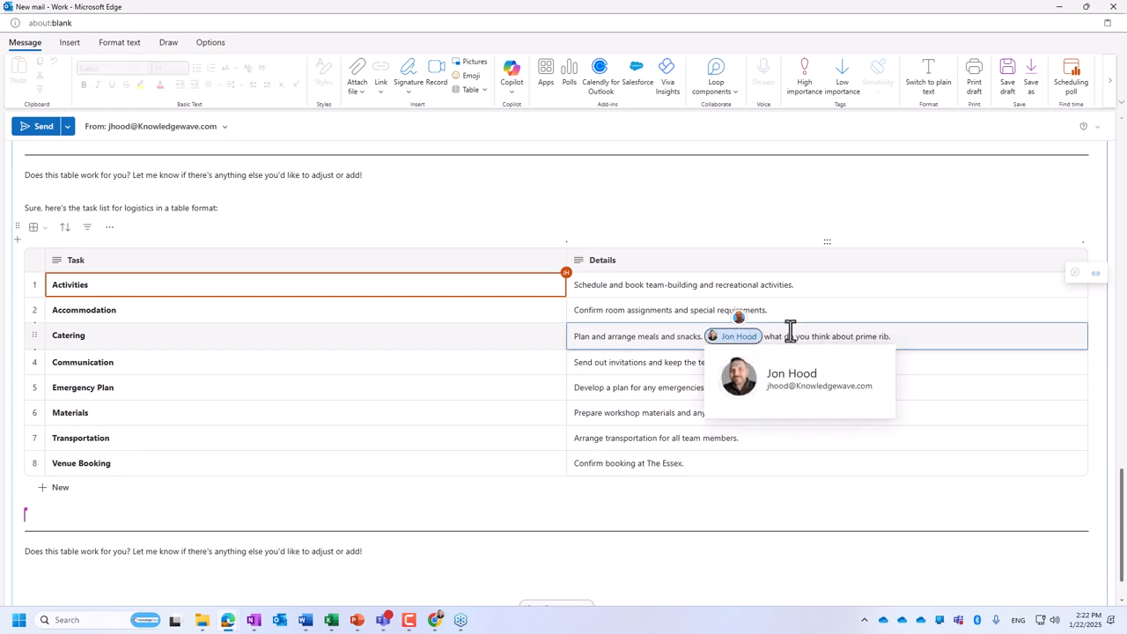
pyautogui.click(896, 309)
pyautogui.scroll(20, 852, 340)
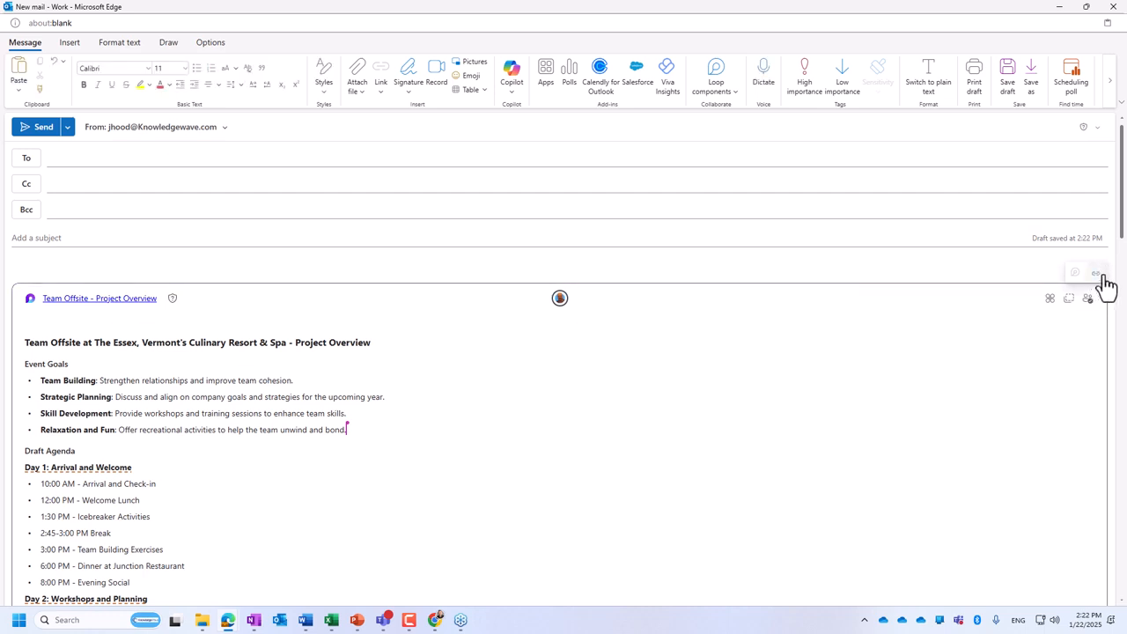
# - Switch the email's component to link display once more and turn it back into an embedded component
pyautogui.click(1097, 274)
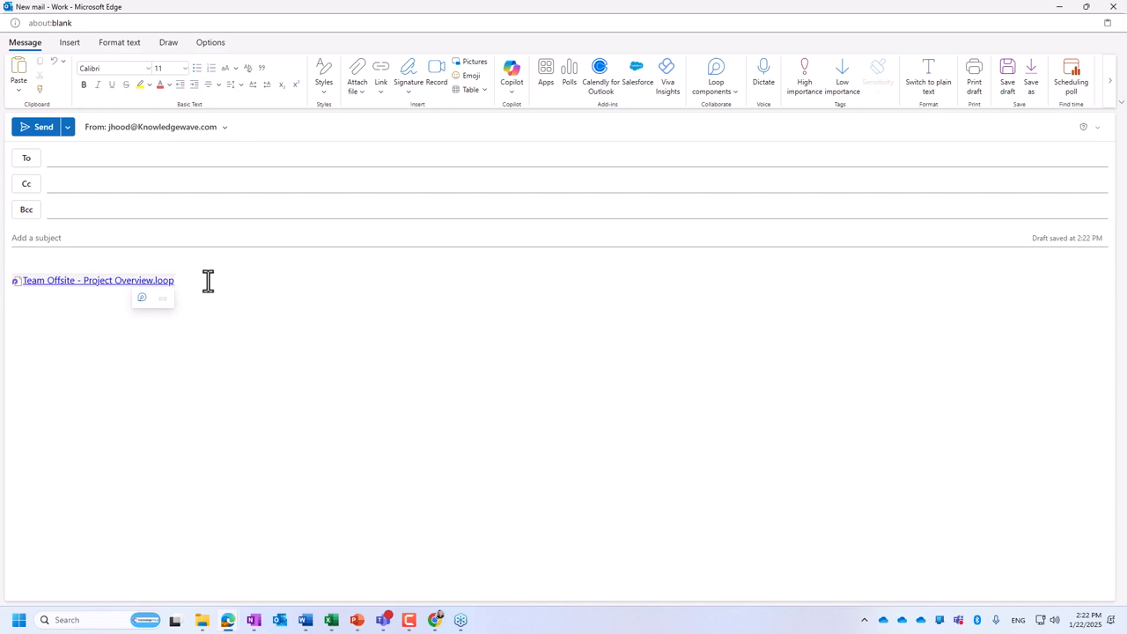
pyautogui.click(142, 297)
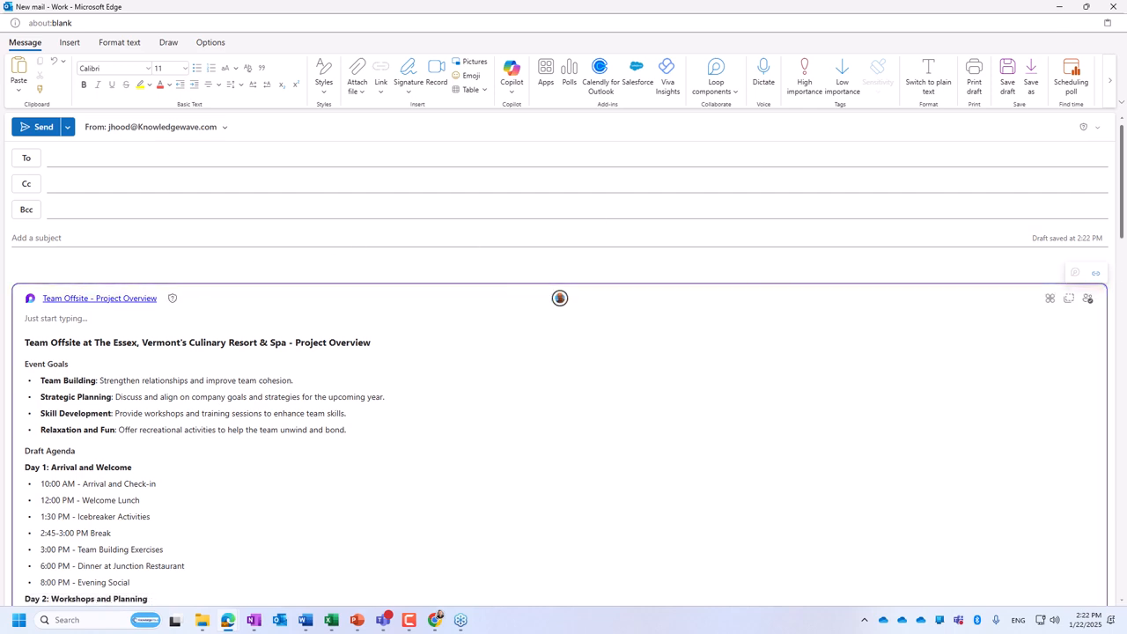
# - Close the new email window and confirm leaving it without sending
pyautogui.click(1114, 14)
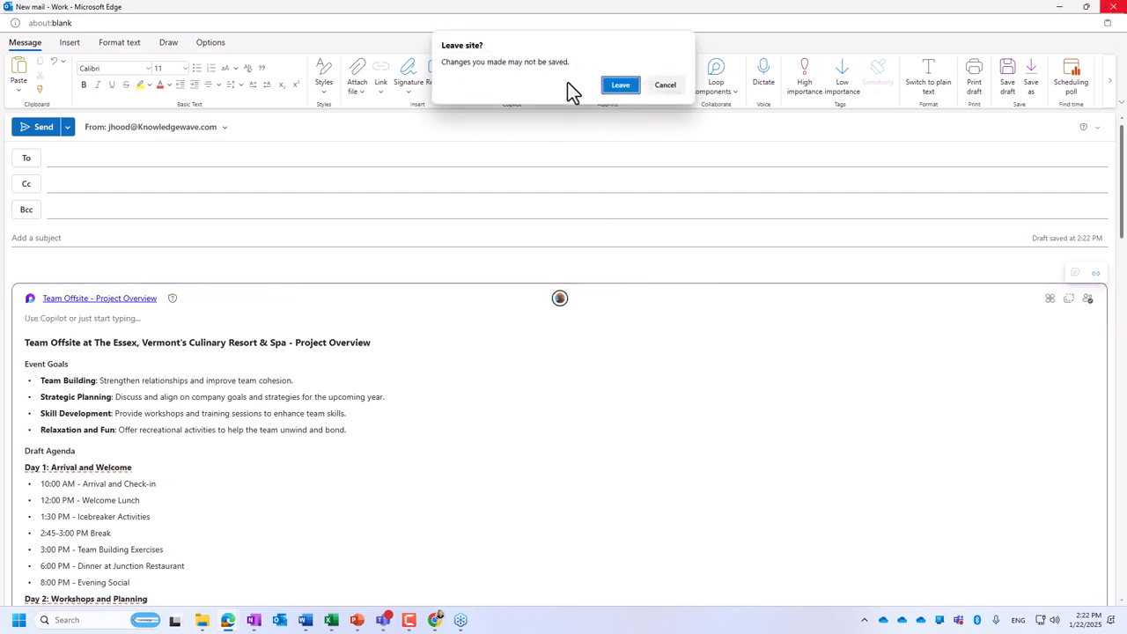
pyautogui.click(613, 88)
# - Minimize the email and Teams windows and return to the Team Offsite - Project Overview page in the browser
pyautogui.click(1057, 11)
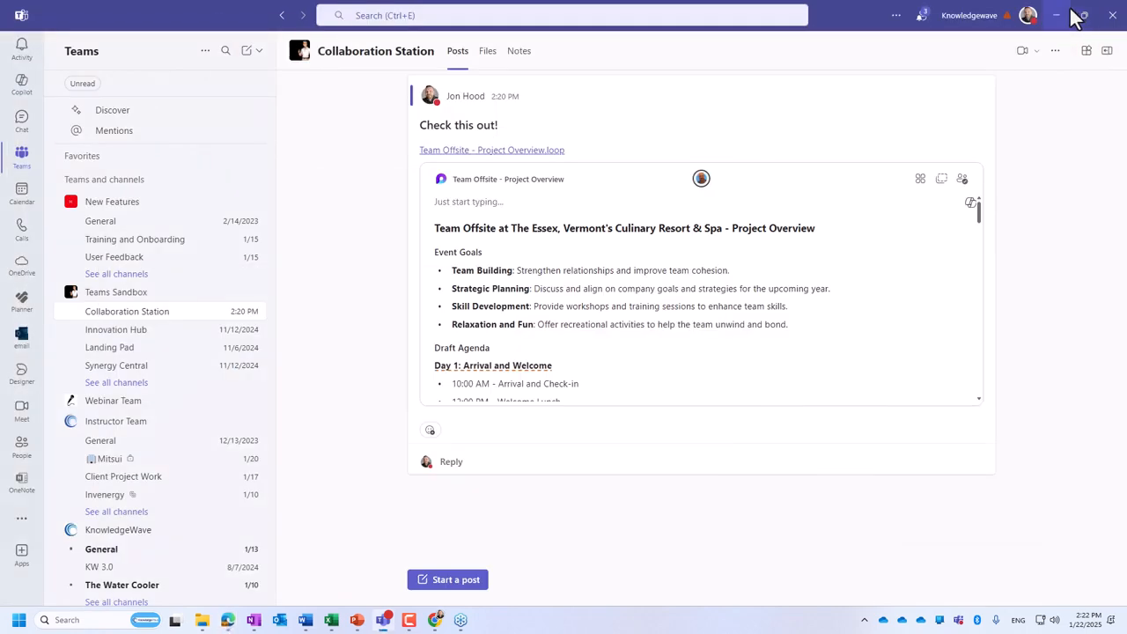
pyautogui.click(1061, 16)
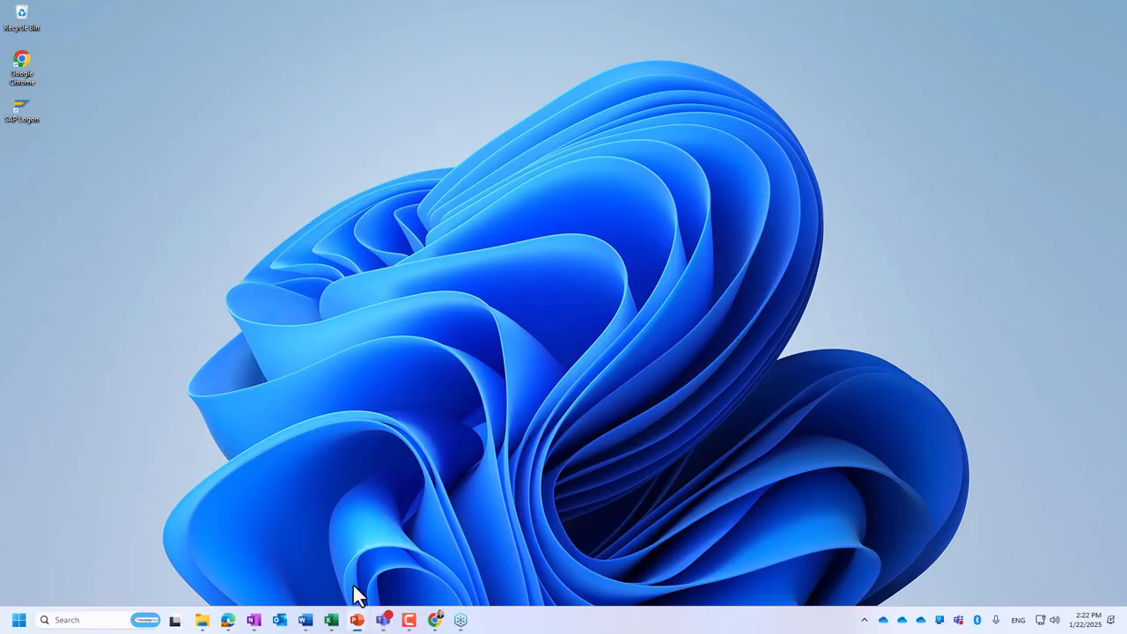
pyautogui.moveTo(225, 625)
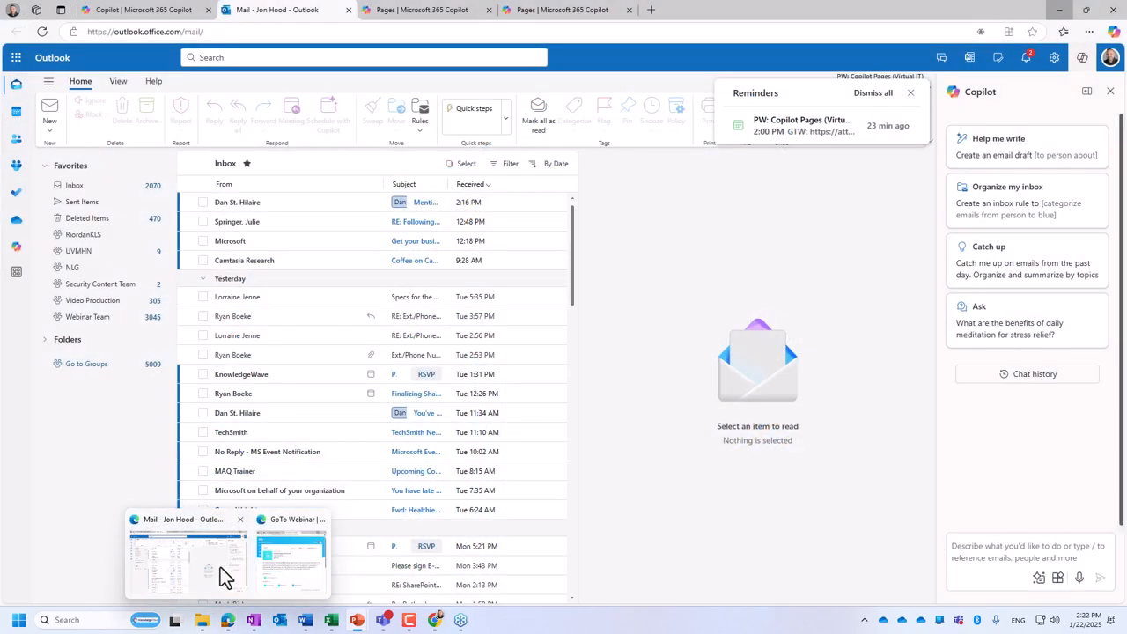
pyautogui.click(220, 567)
pyautogui.click(444, 13)
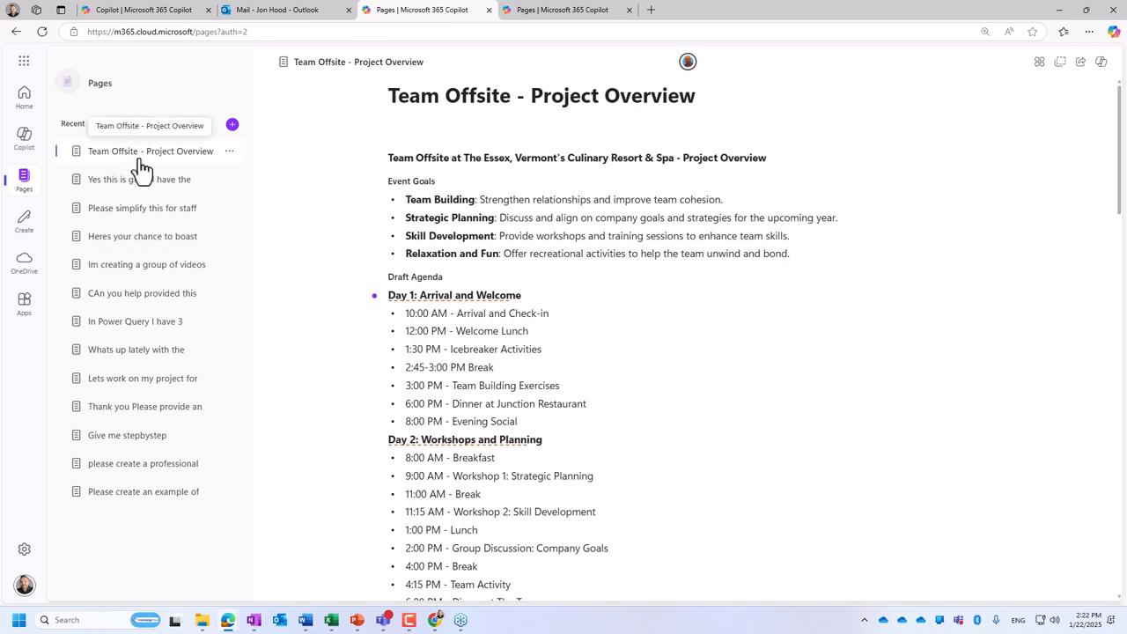
pyautogui.click(642, 133)
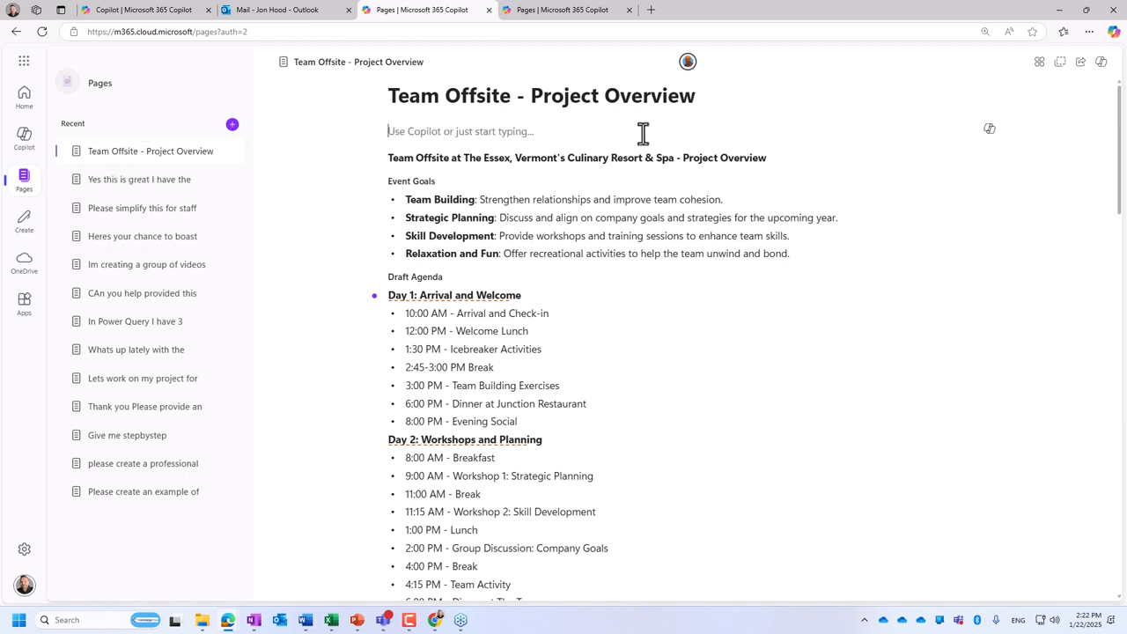
pyautogui.moveTo(692, 63)
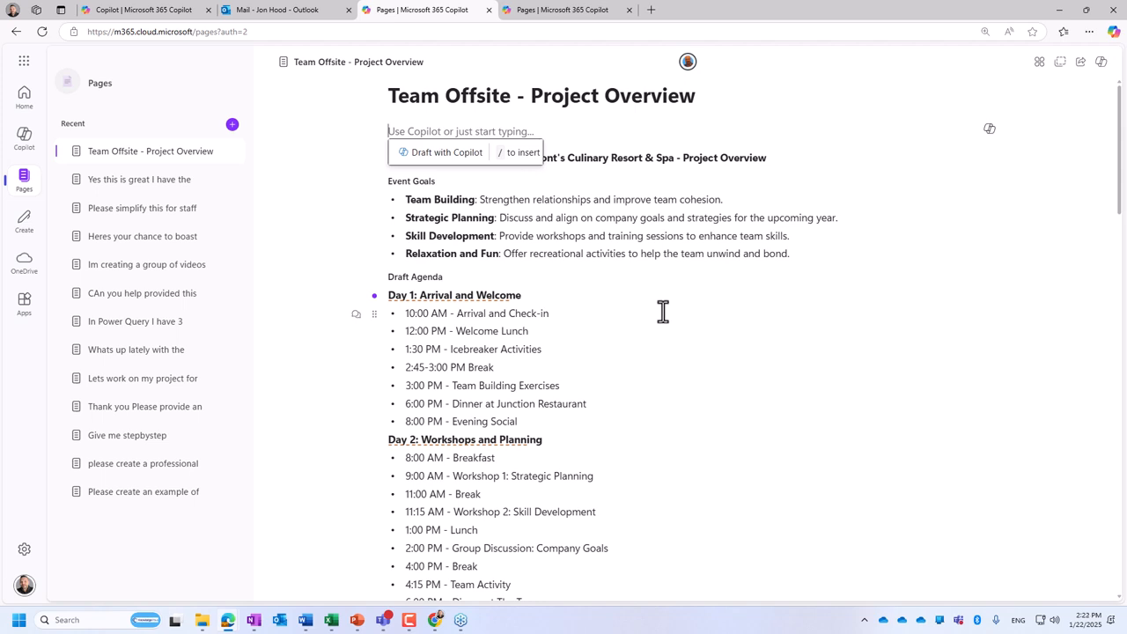
# - Reopen the latest project overview conversation in Copilot chat and open its response as an editable page
pyautogui.click(29, 141)
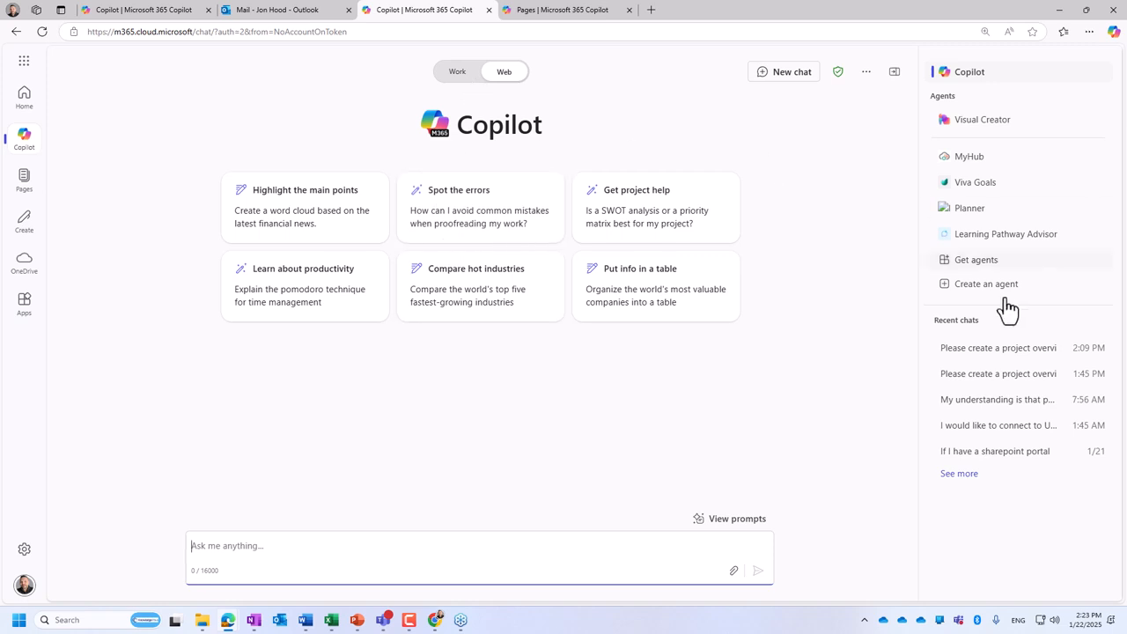
pyautogui.click(956, 352)
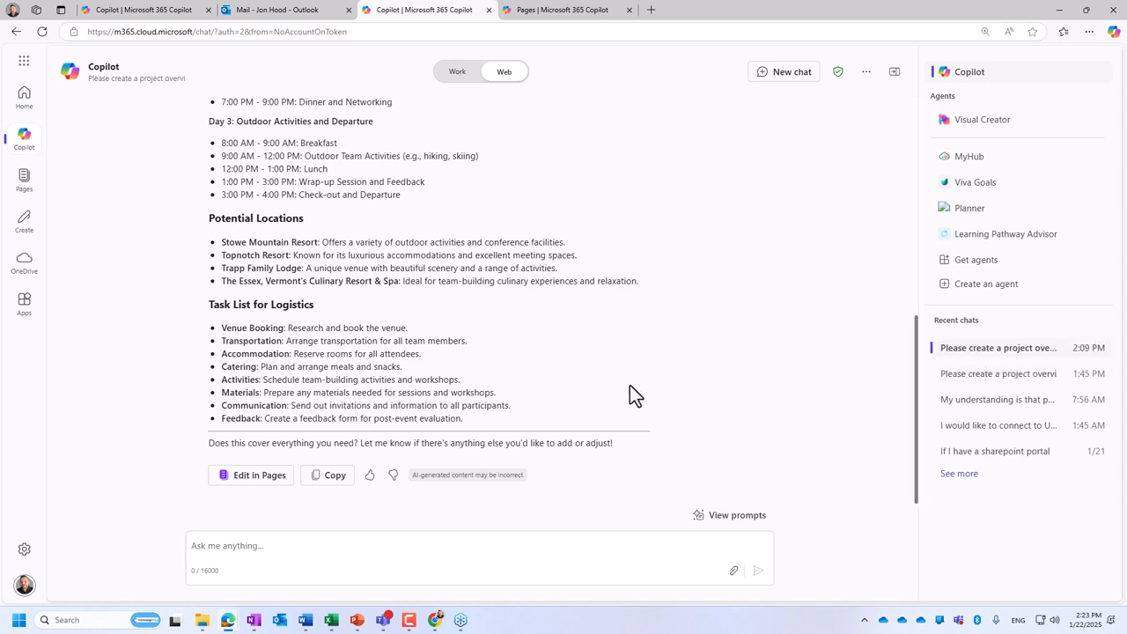
pyautogui.click(255, 478)
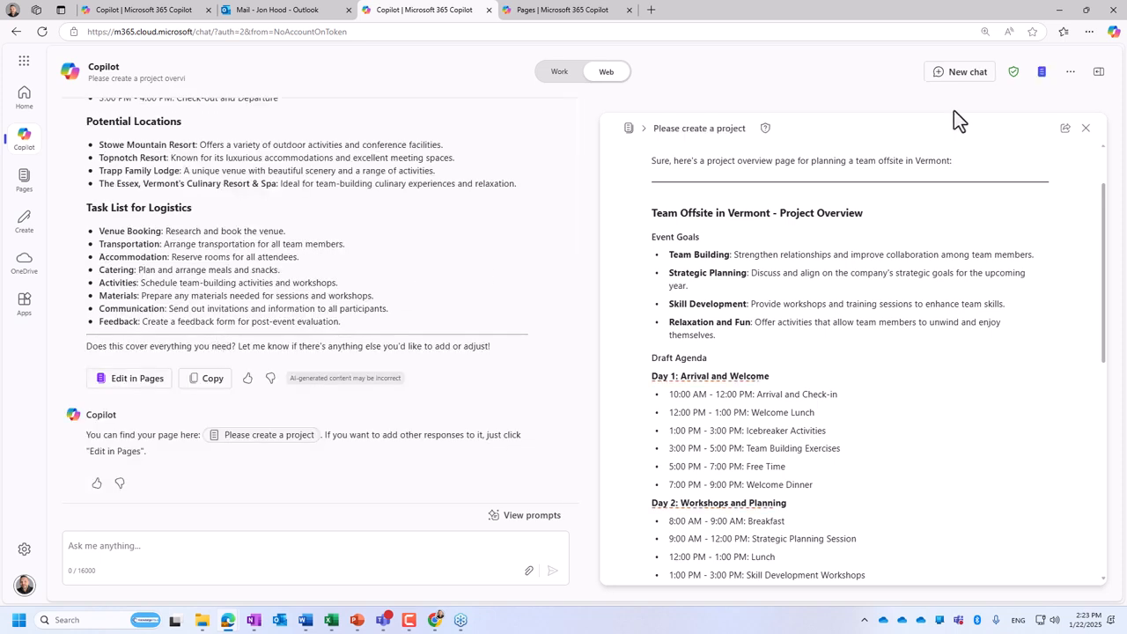
# - Close and reopen the new page, and delete its introductory sentence and the divider line beneath it
pyautogui.click(1086, 128)
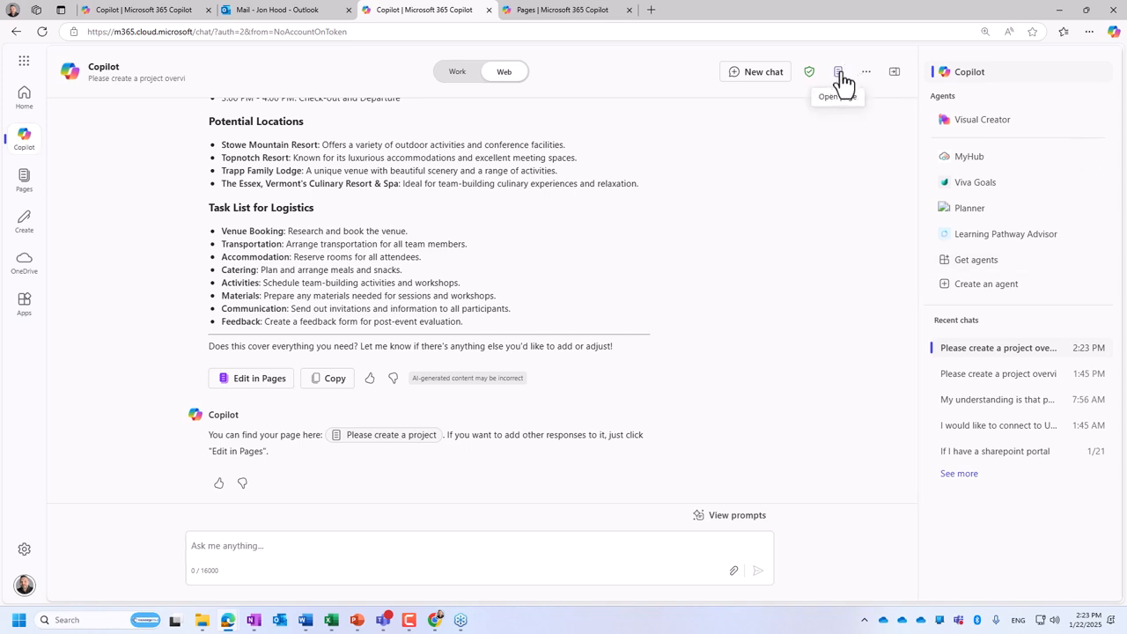
pyautogui.click(839, 74)
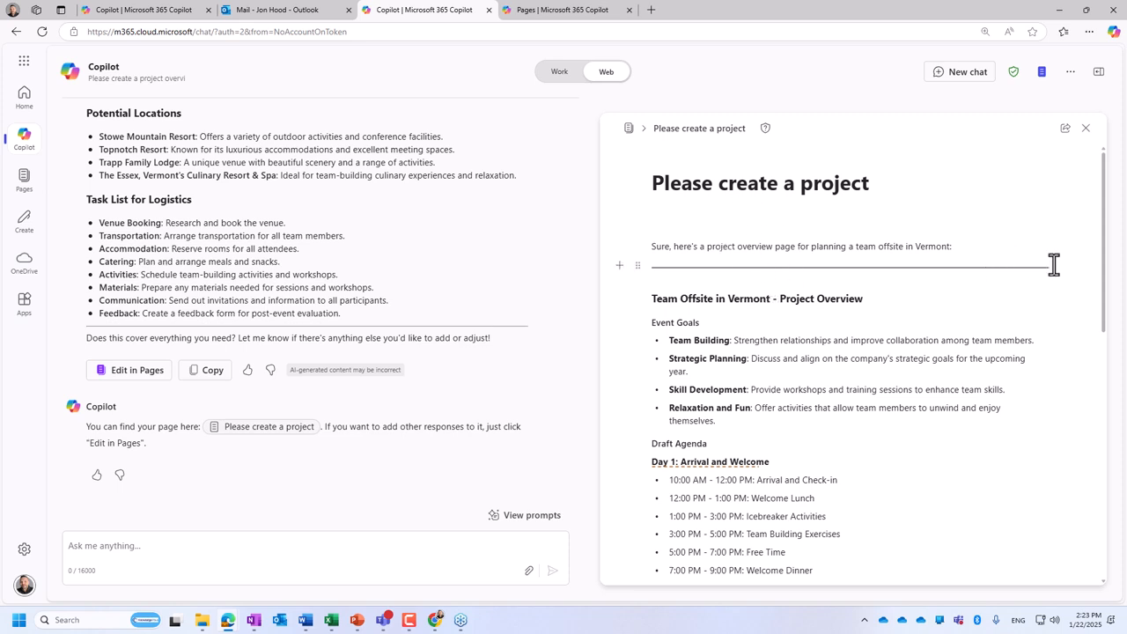
pyautogui.moveTo(1054, 262); pyautogui.dragTo(609, 225)
pyautogui.press('BackSpace')
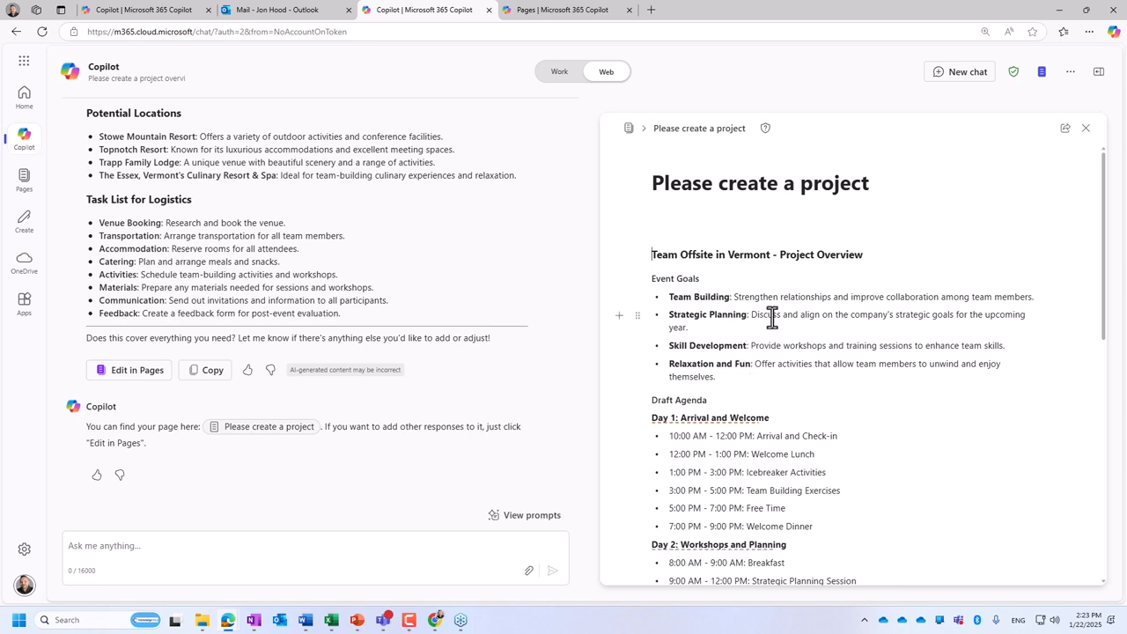
# - Write a comment on the Team Building description reading "Any ideas on this", ending with a mention of a colleague
pyautogui.moveTo(1036, 294); pyautogui.dragTo(731, 294)
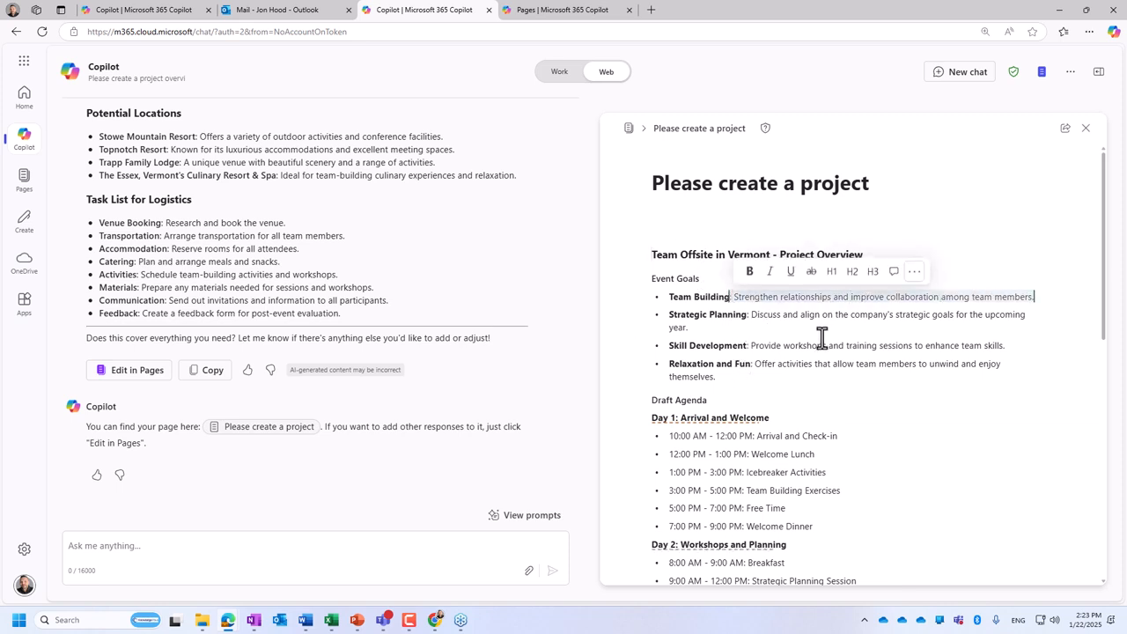
pyautogui.click(916, 273)
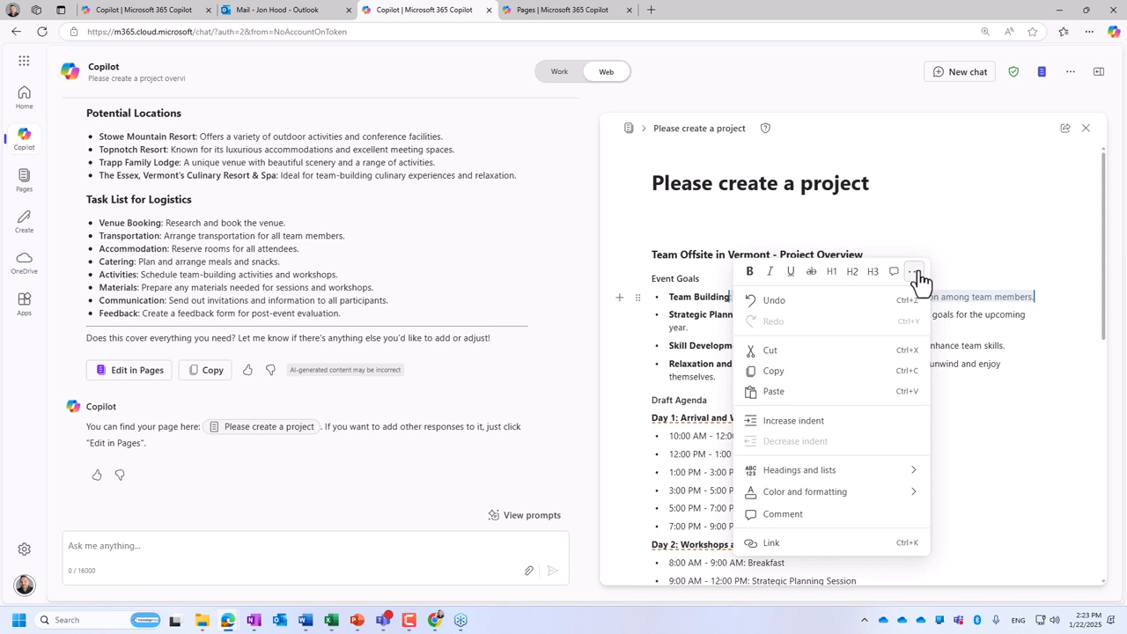
pyautogui.moveTo(882, 500)
pyautogui.click(895, 273)
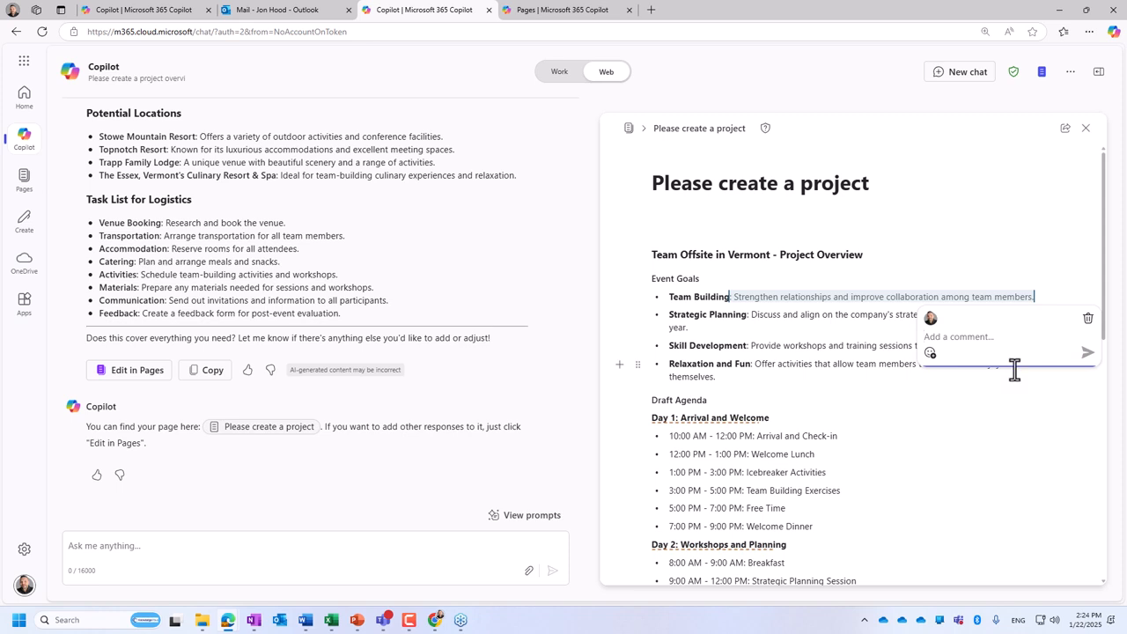
pyautogui.write('And')
pyautogui.press('BackSpace')
pyautogui.press('BackSpace')
pyautogui.press('BackSpace')
pyautogui.press('BackSpace')
pyautogui.write('Any ideas on this ')
pyautogui.write('/')
pyautogui.press('BackSpace')
pyautogui.write('@d')
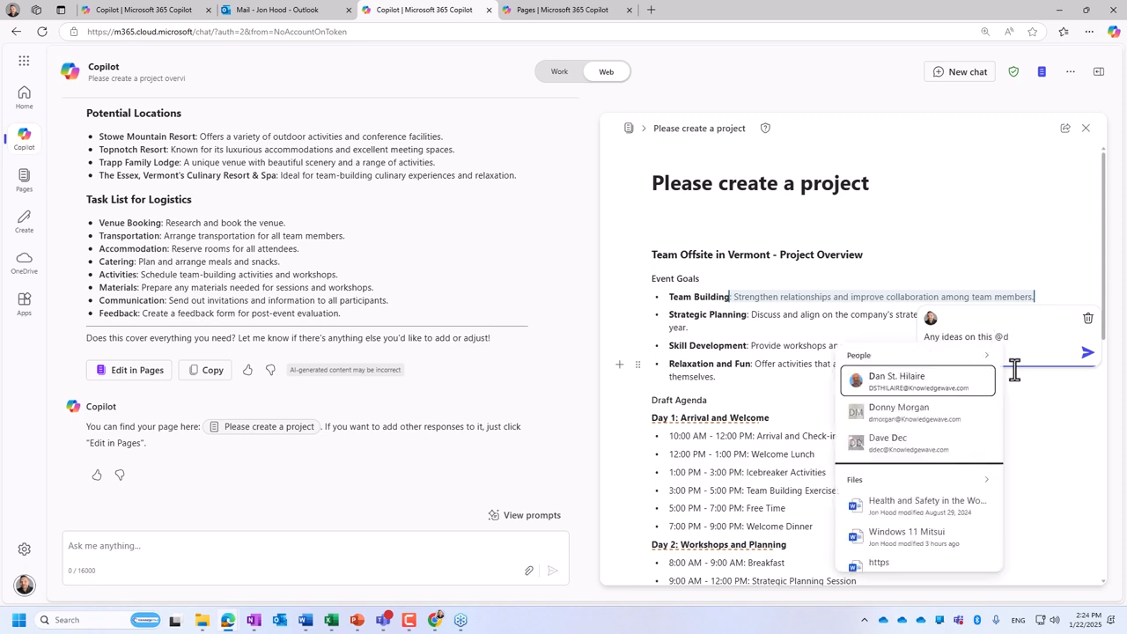
pyautogui.press('Return')
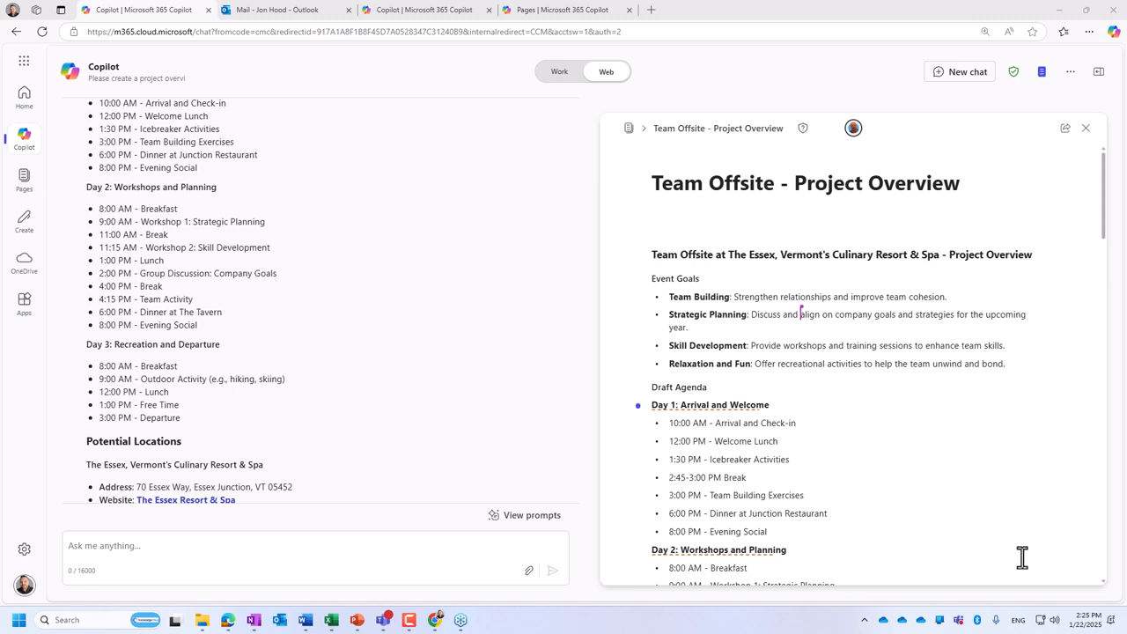
# - Bring up the OneNote window showing the Onboarding Checklist and move it away from the Copilot window
pyautogui.rightClick(302, 620)
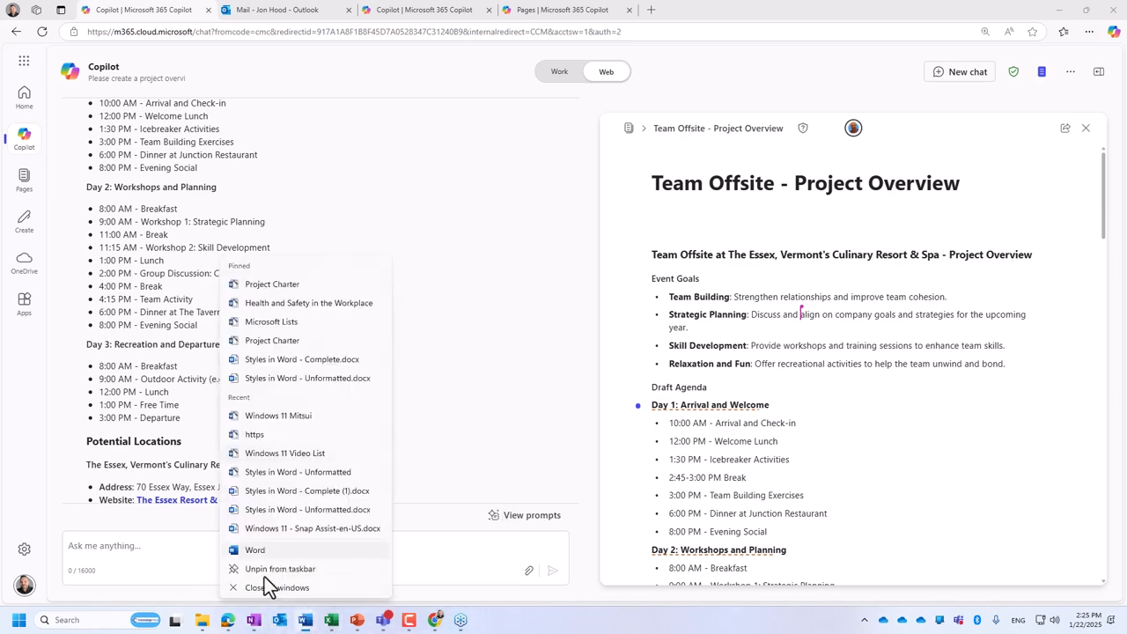
pyautogui.click(256, 619)
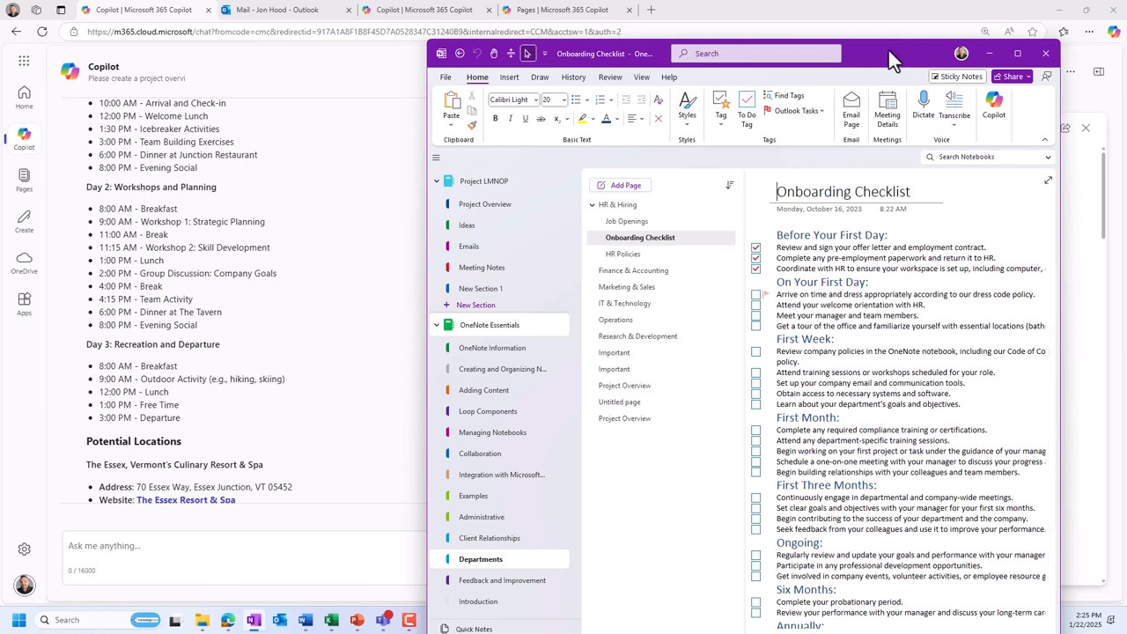
pyautogui.moveTo(887, 56); pyautogui.dragTo(2, 423)
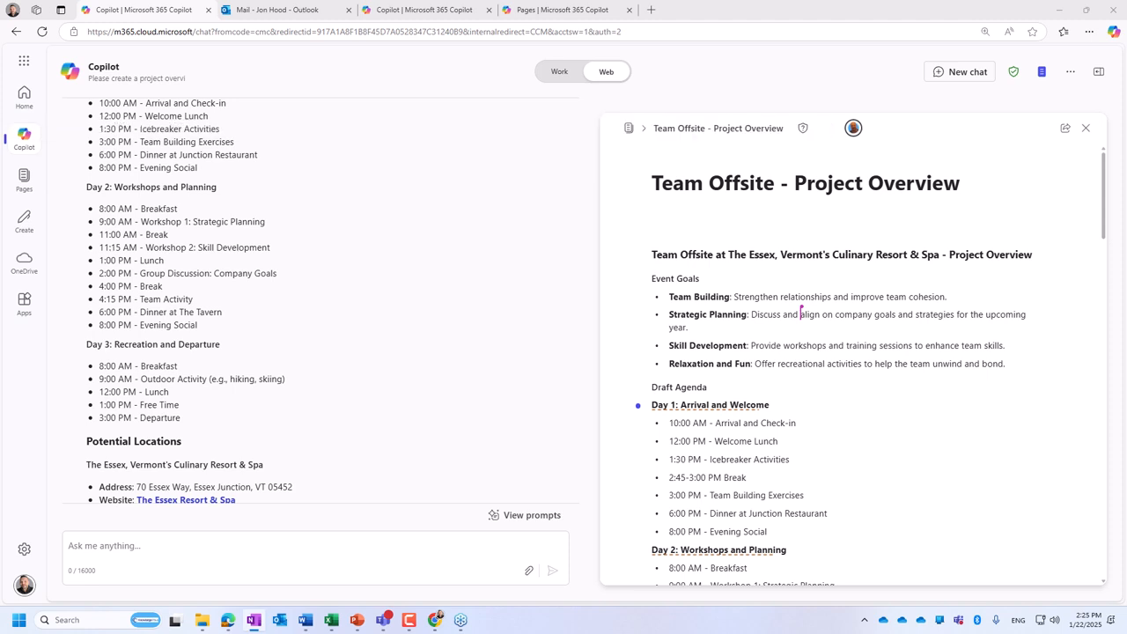
# - Ask Copilot in the offsite chat: "I'd like to do a cooking class as a group activity. Any ideas?"
pyautogui.scroll(-5, 373, 319)
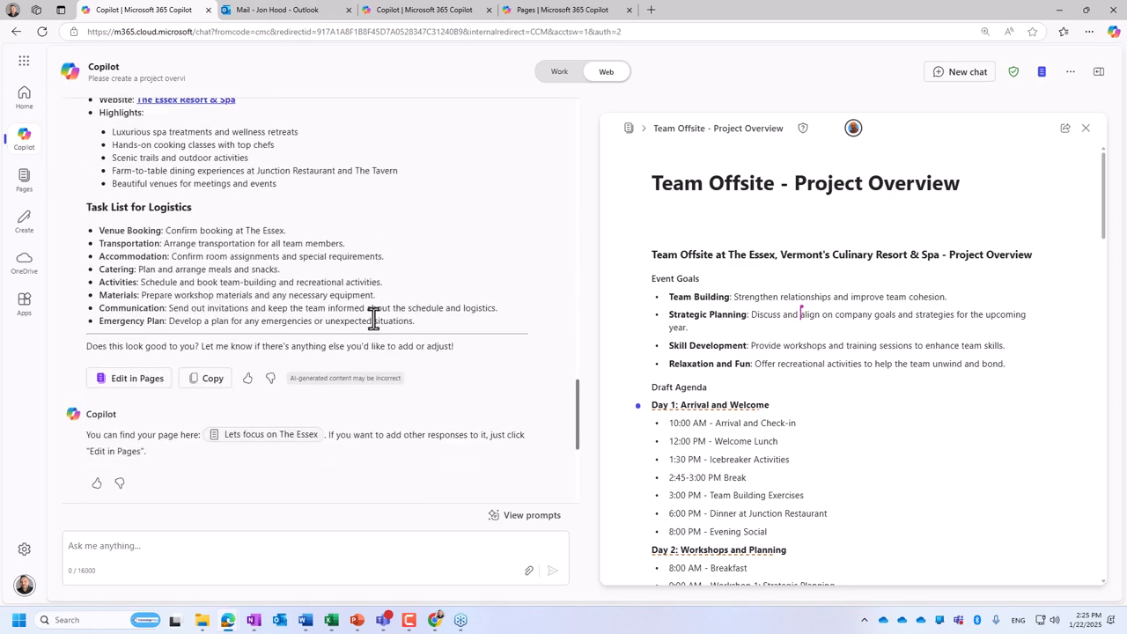
pyautogui.scroll(-1, 380, 308)
pyautogui.scroll(3, 387, 300)
pyautogui.click(194, 551)
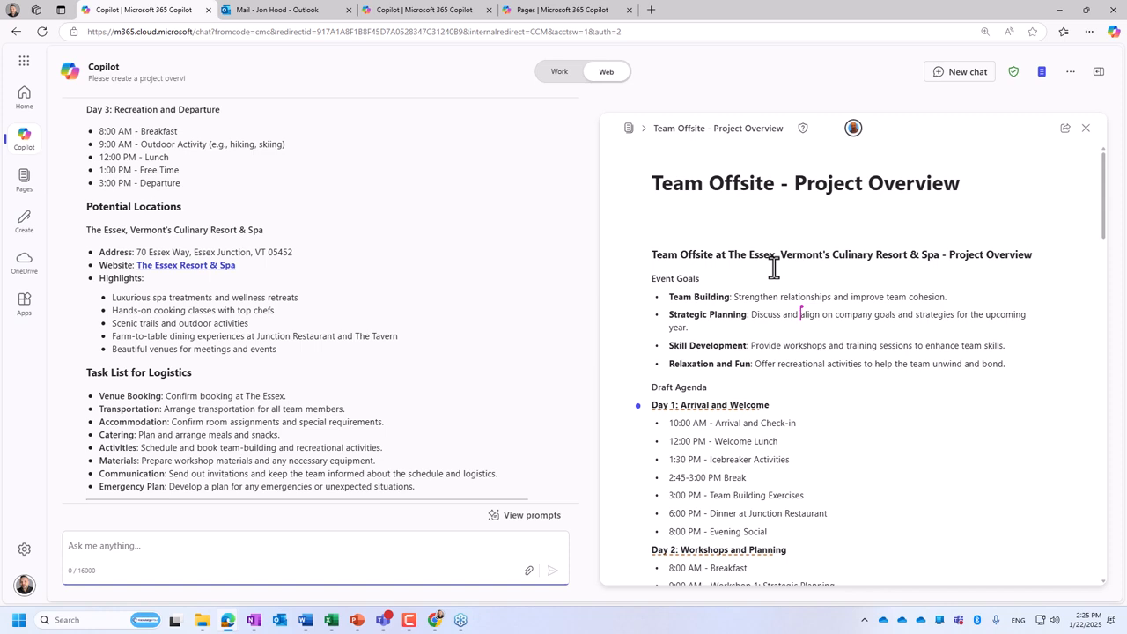
pyautogui.write("I'd like to do a cooking ")
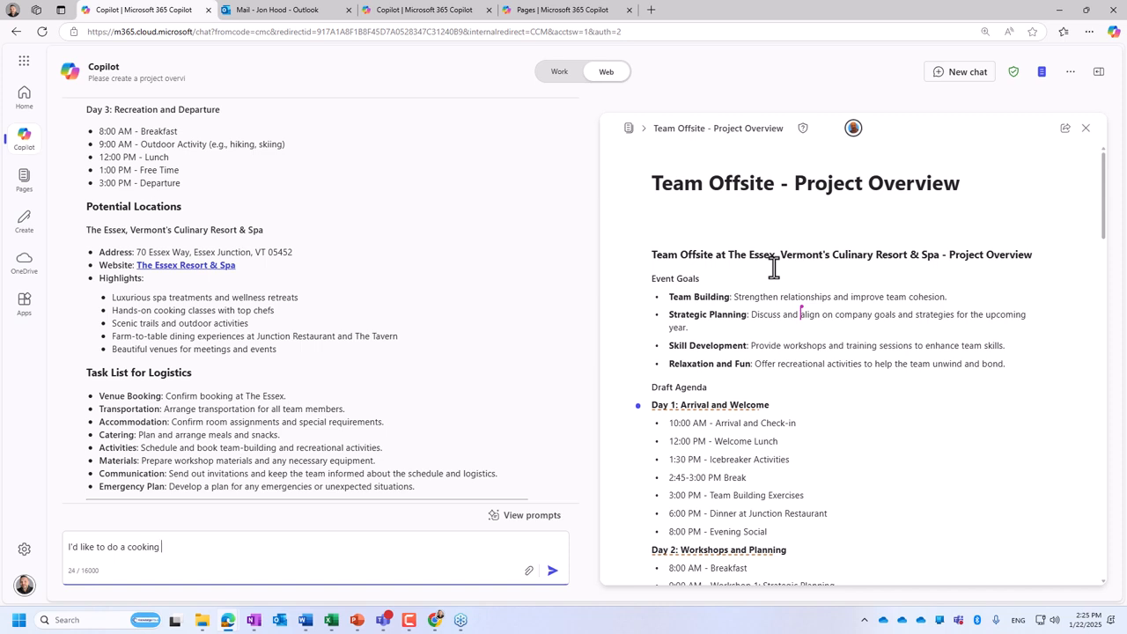
pyautogui.write('class as a group activity. Any id')
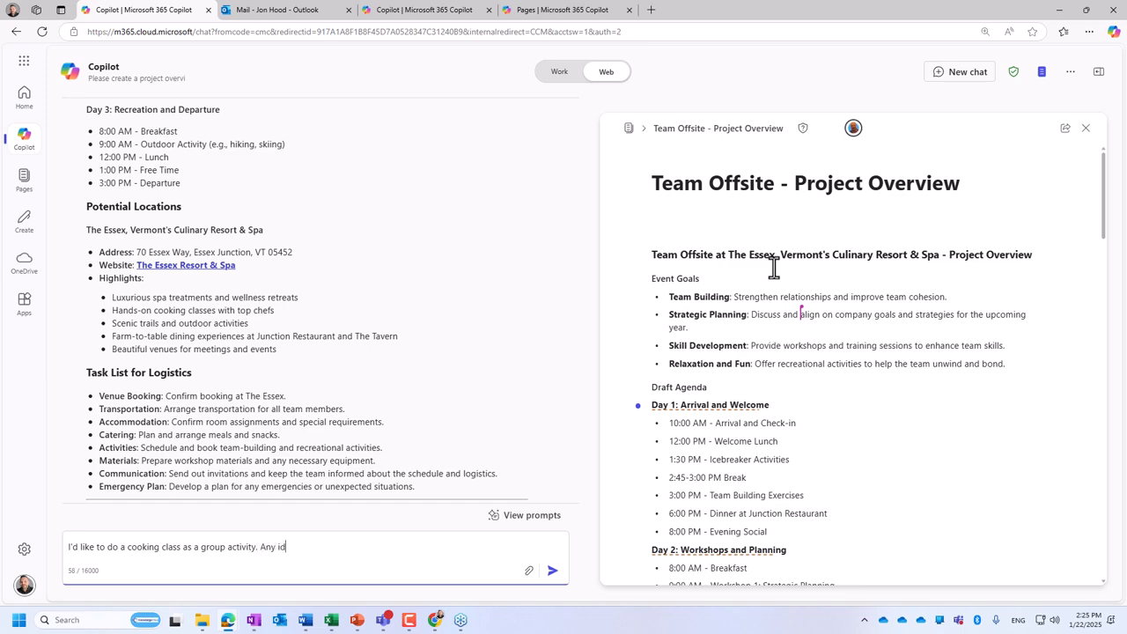
pyautogui.write('eas?')
pyautogui.press('Return')
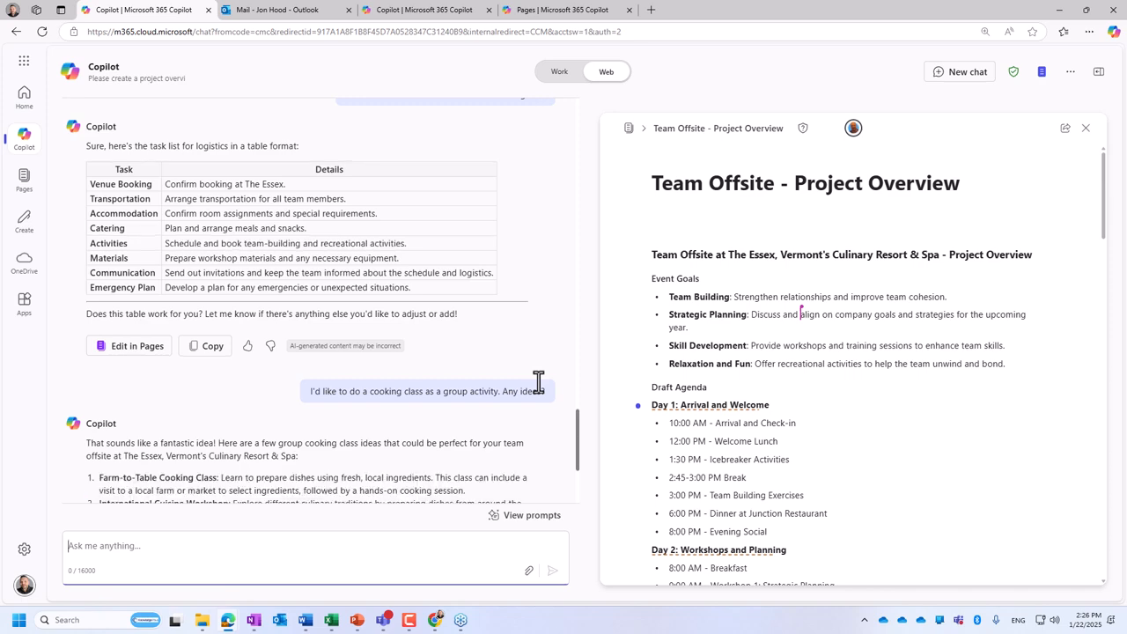
# - Review Copilot's cooking class ideas and add the response to the Team Offsite - Project Overview page
pyautogui.scroll(-3, 538, 380)
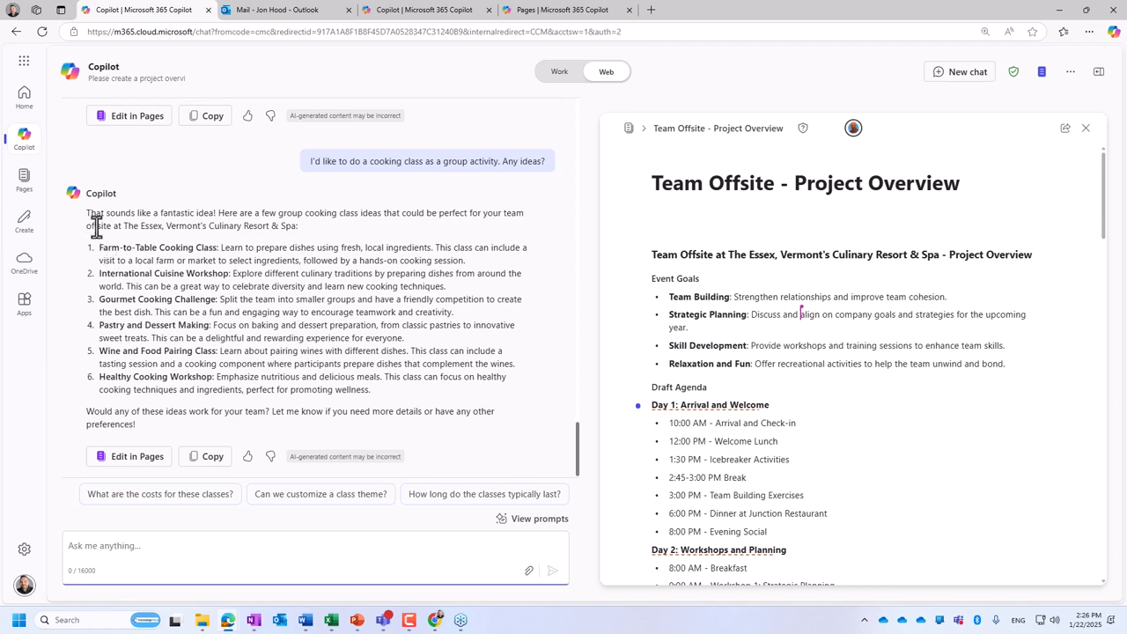
pyautogui.moveTo(99, 247); pyautogui.dragTo(463, 394)
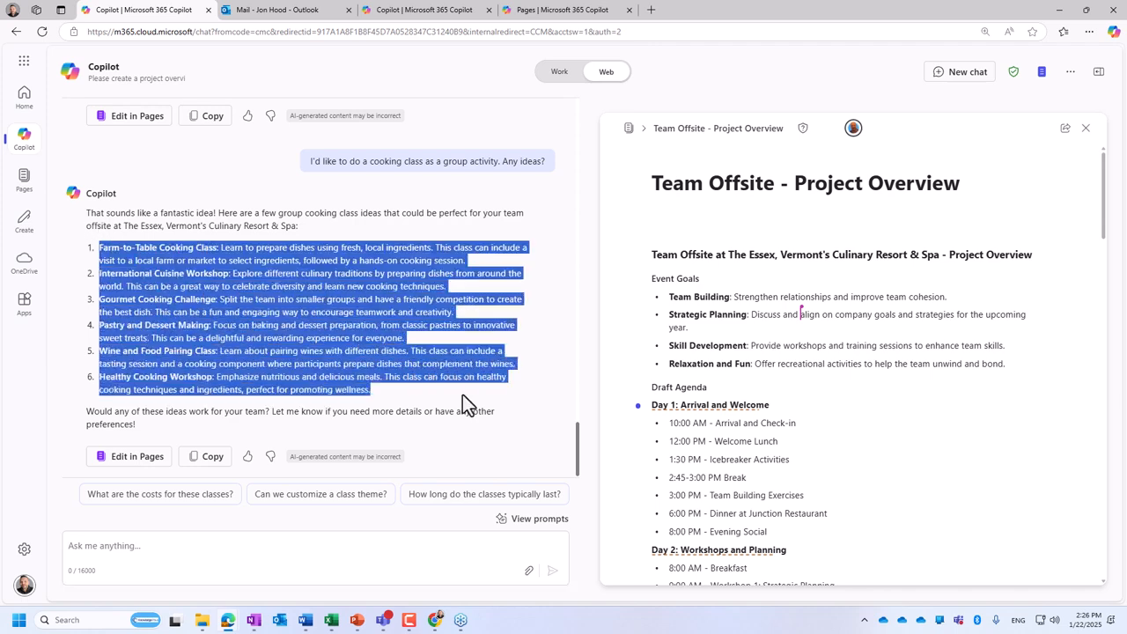
pyautogui.click(143, 456)
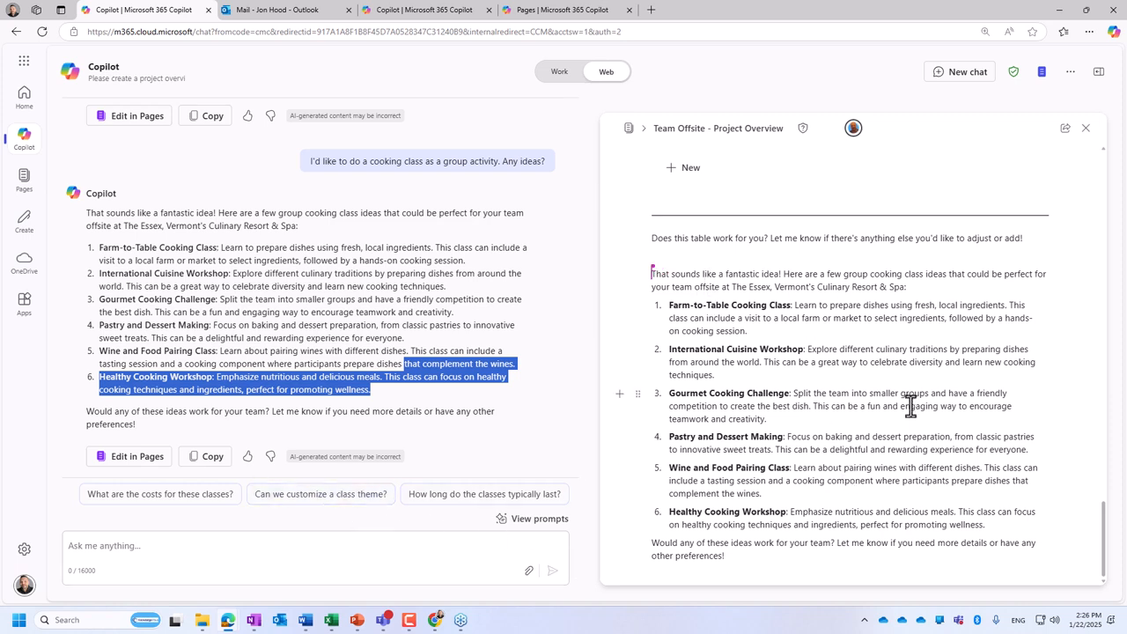
# - Reorder the page's cooking class list so Pastry and Dessert Making comes first and Gourmet Cooking Challenge second
pyautogui.click(856, 327)
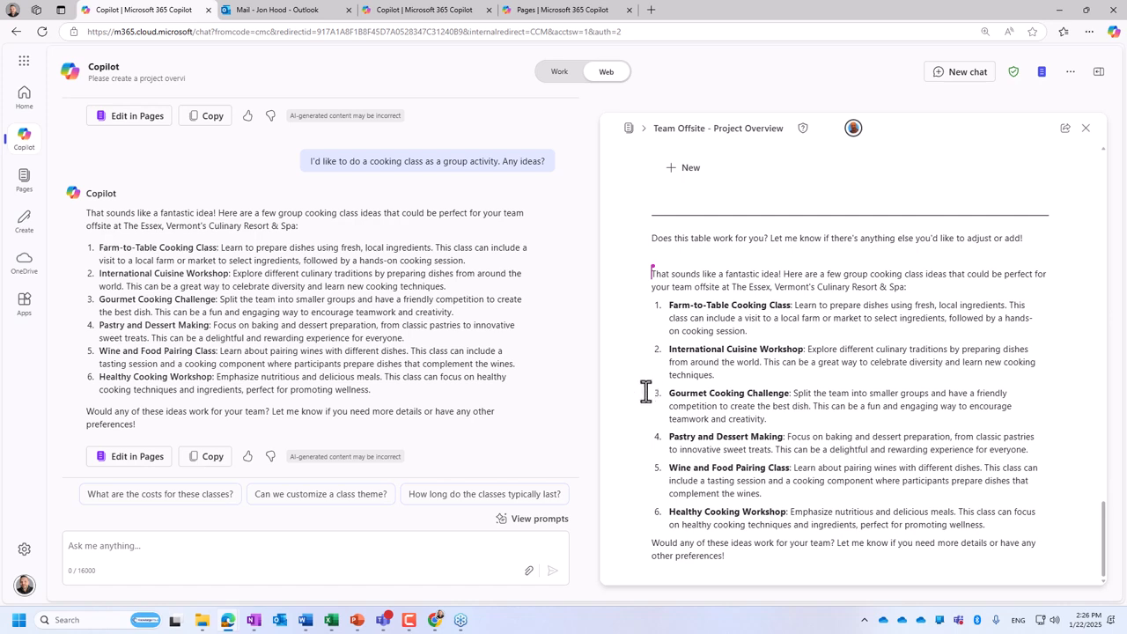
pyautogui.moveTo(637, 395); pyautogui.dragTo(637, 299)
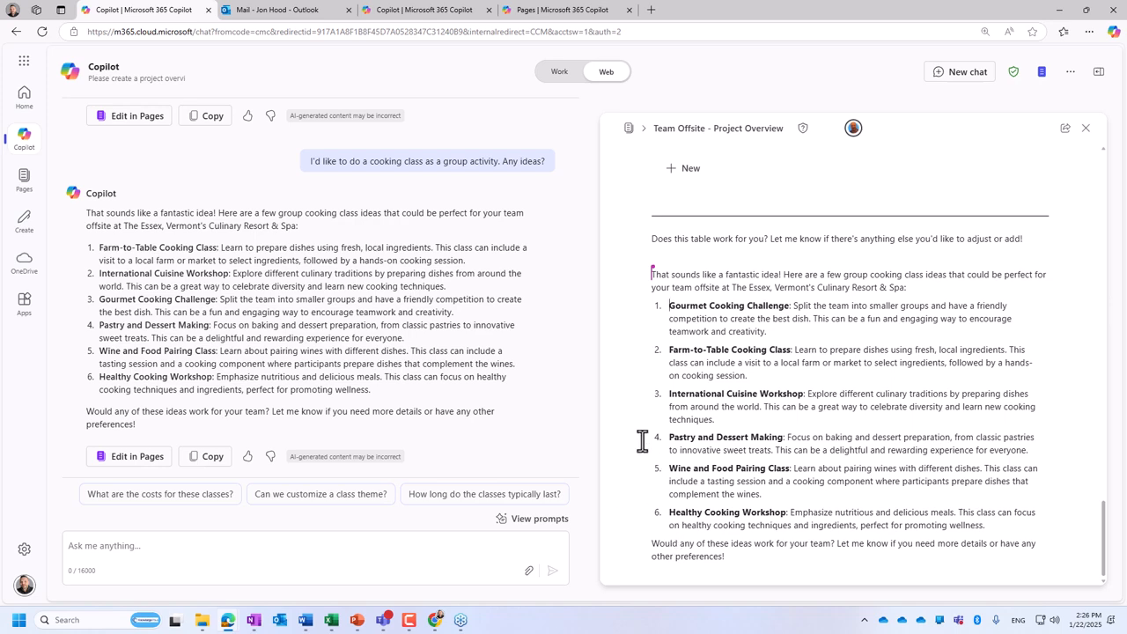
pyautogui.moveTo(637, 438); pyautogui.dragTo(638, 303)
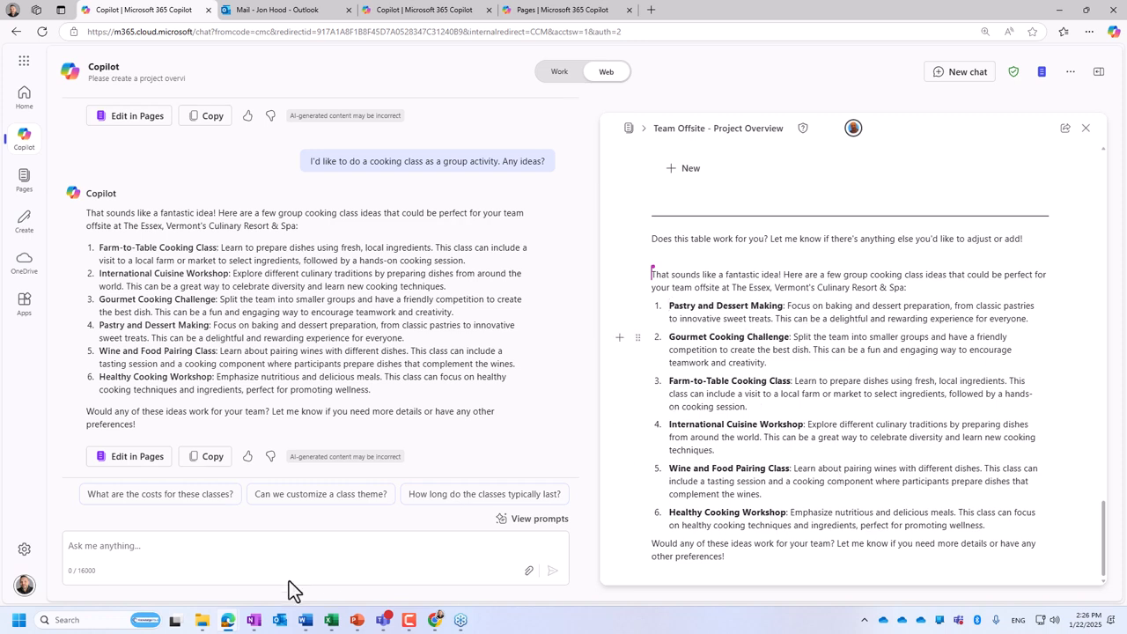
# - Ask Copilot: "What pastries would be good? Can we include maple syrup?"
pyautogui.click(214, 543)
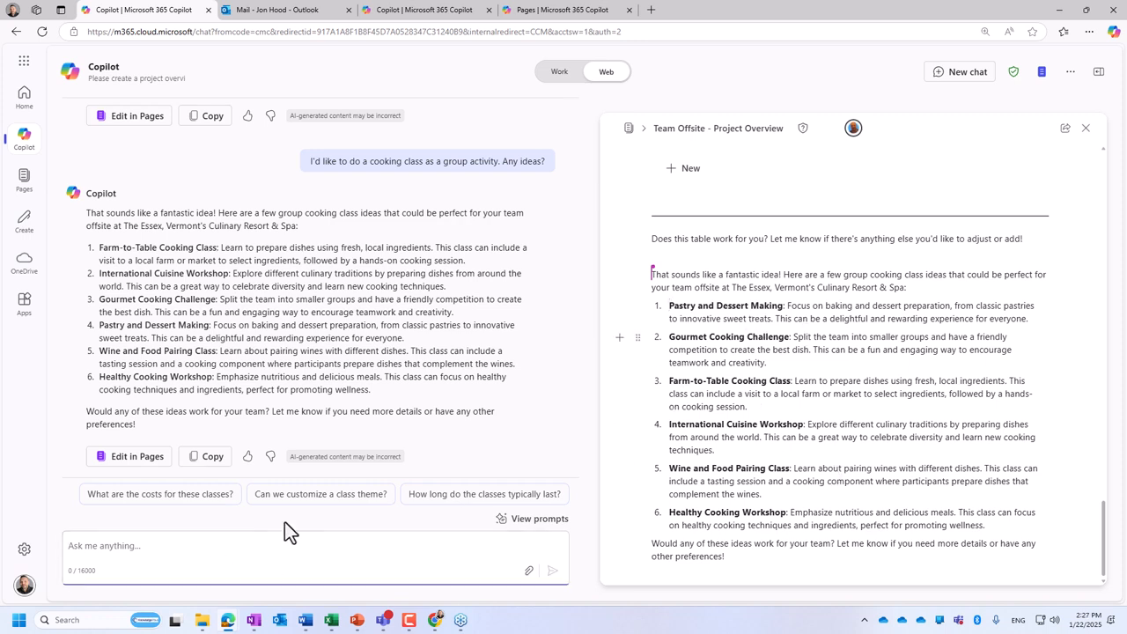
pyautogui.write('t pastries would be good?')
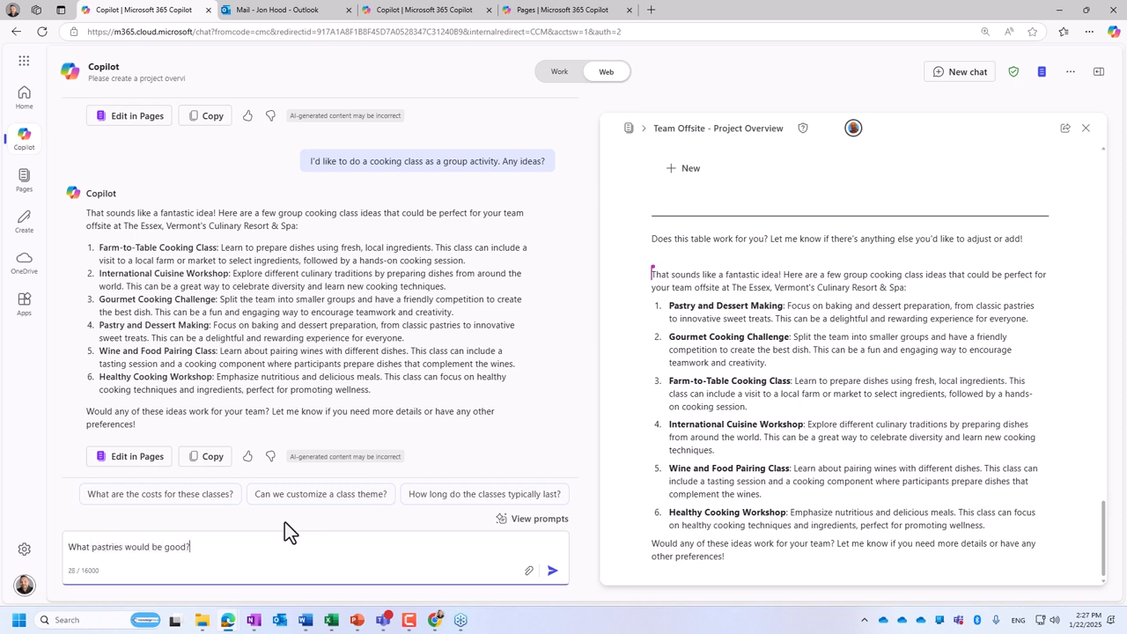
pyautogui.write(' Can we include maple syrup?')
pyautogui.press('Return')
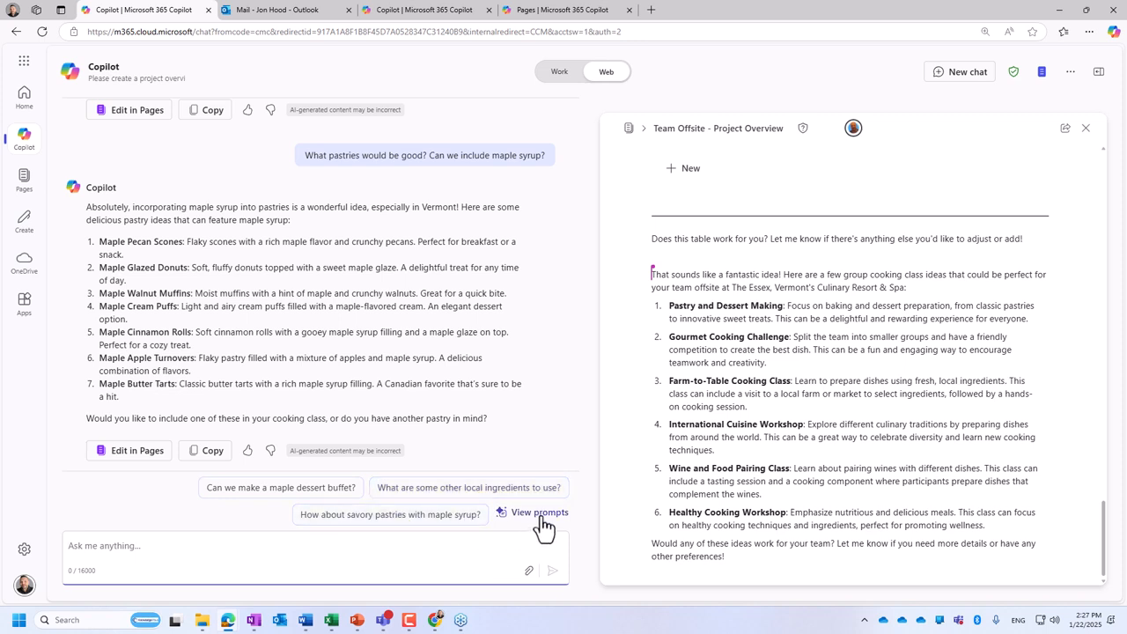
# - Try attaching Marketing Strategy for Spring Art Fair 2025.docx to the Copilot prompt, and clear it again
pyautogui.click(528, 571)
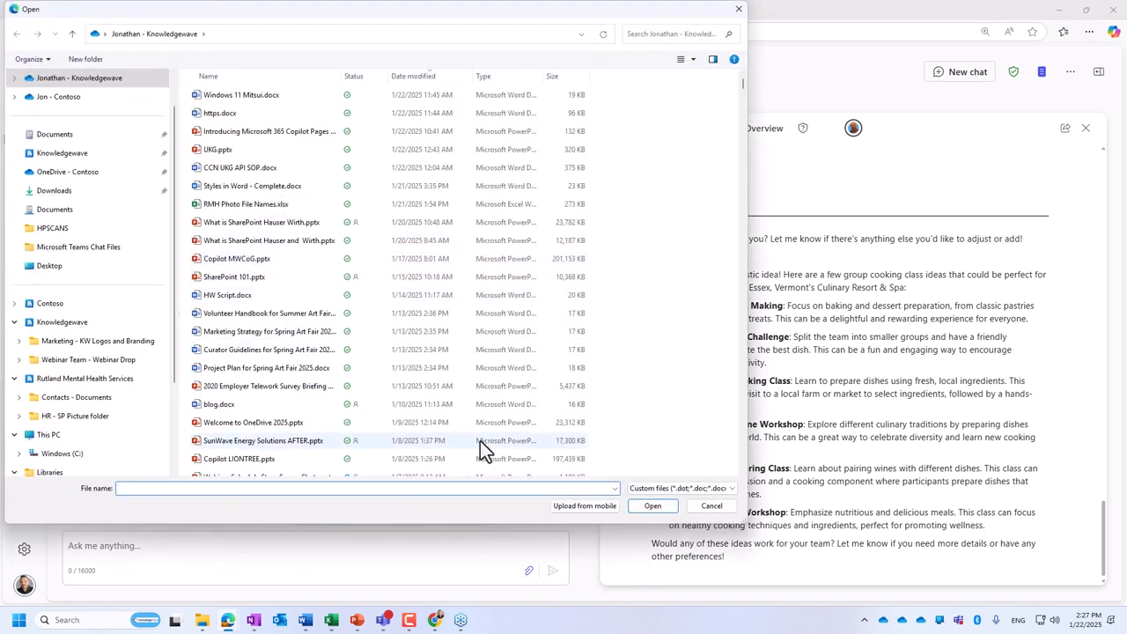
pyautogui.doubleClick(247, 331)
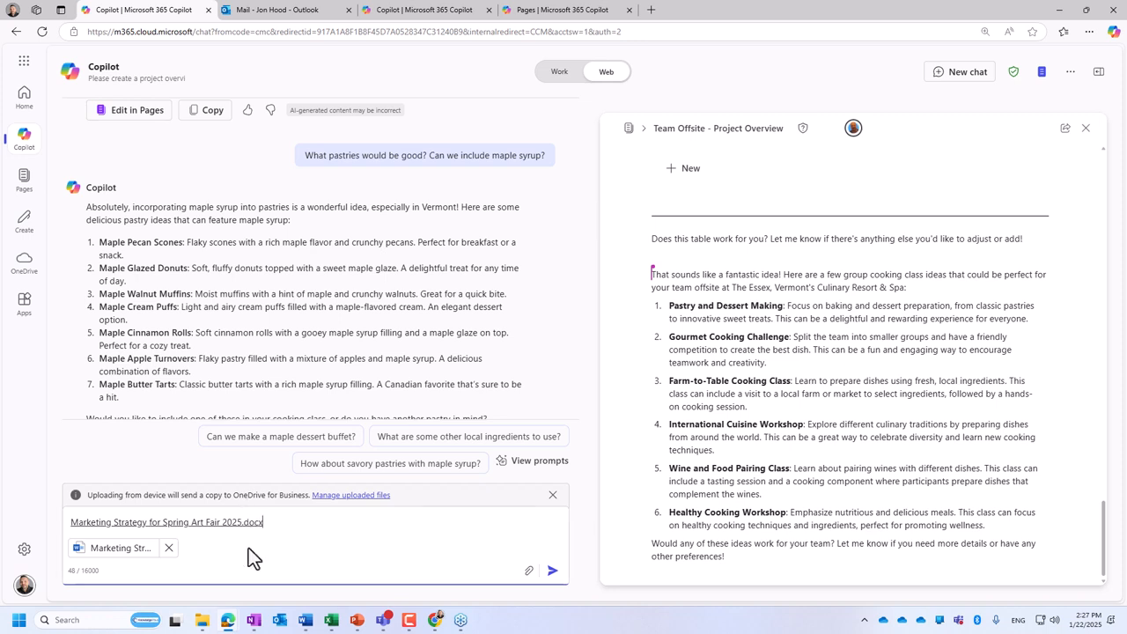
pyautogui.click(553, 495)
pyautogui.moveTo(242, 547); pyautogui.dragTo(79, 521)
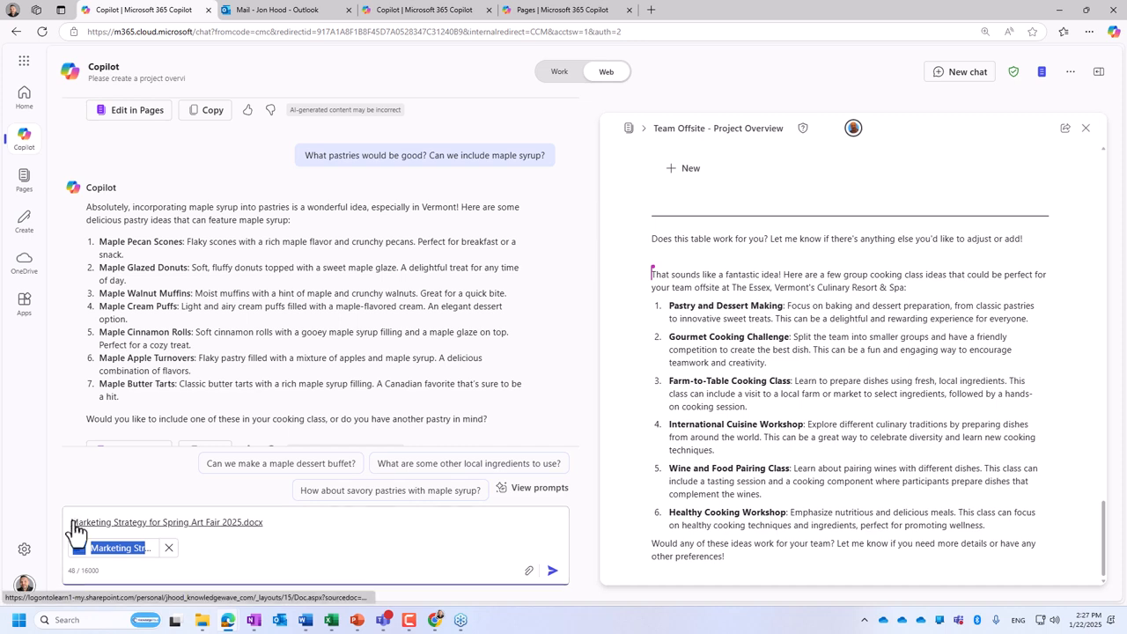
pyautogui.press('BackSpace')
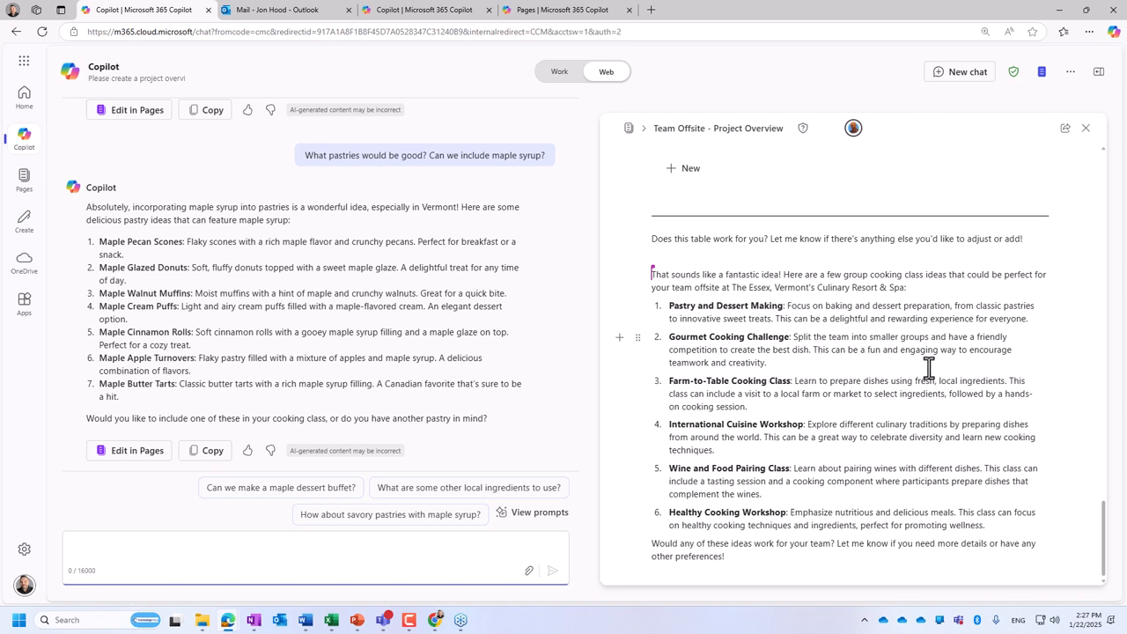
pyautogui.write('Please tell me more about The Es')
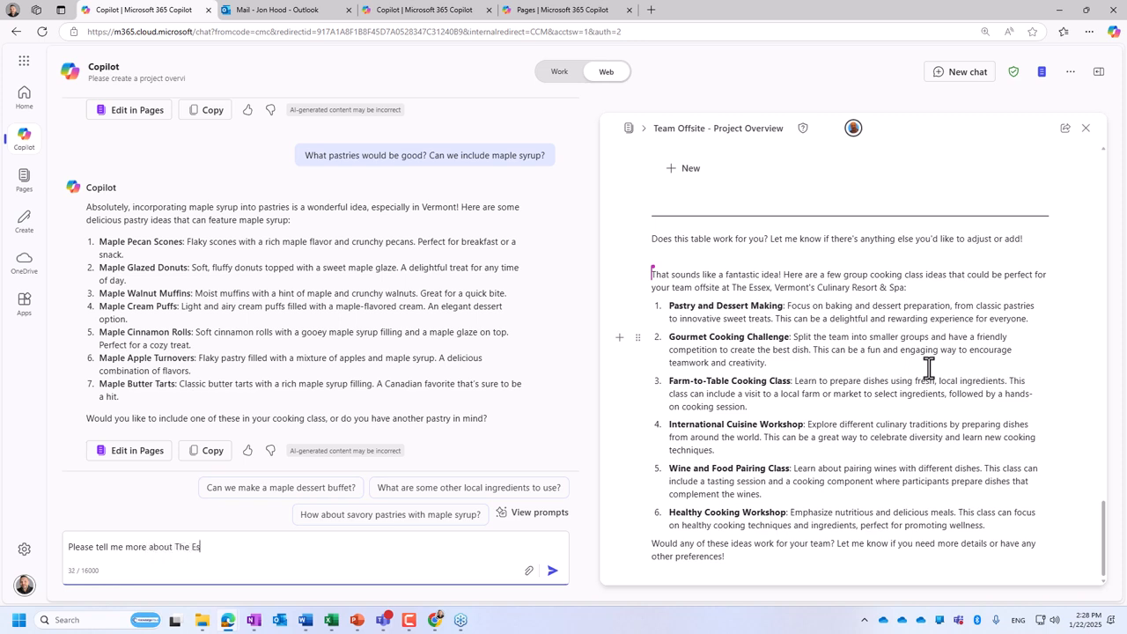
pyautogui.write('sex www.th')
pyautogui.press('BackSpace')
pyautogui.press('BackSpace')
pyautogui.write('essexresort.com')
pyautogui.press('Return')
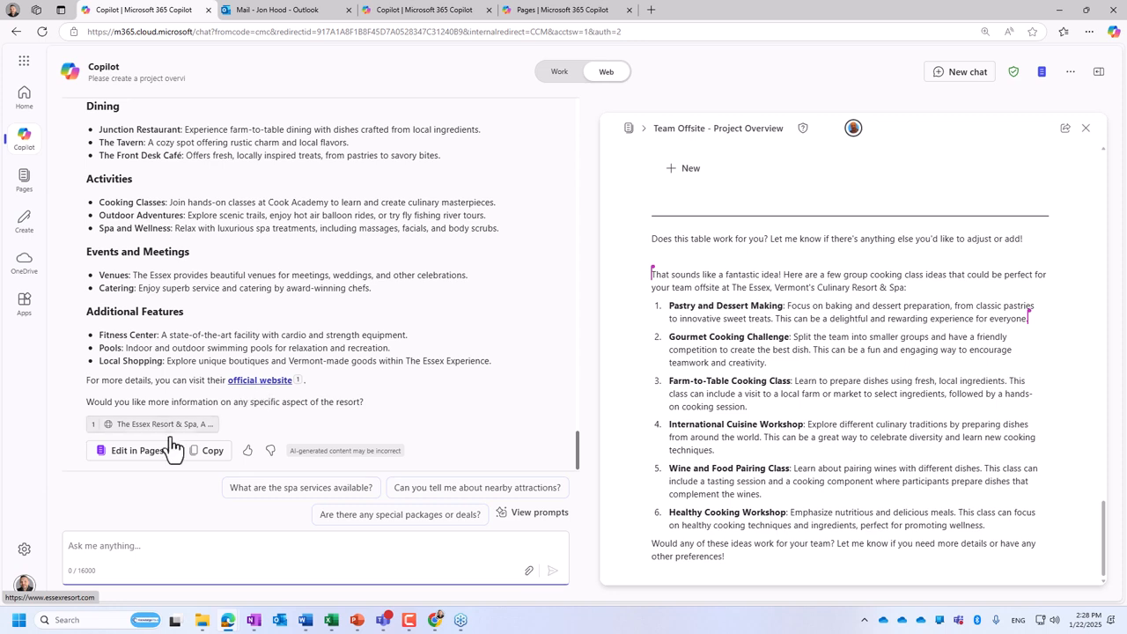
# - View the sharing options of the Team Offsite - Project Overview page and dismiss them
pyautogui.click(1065, 130)
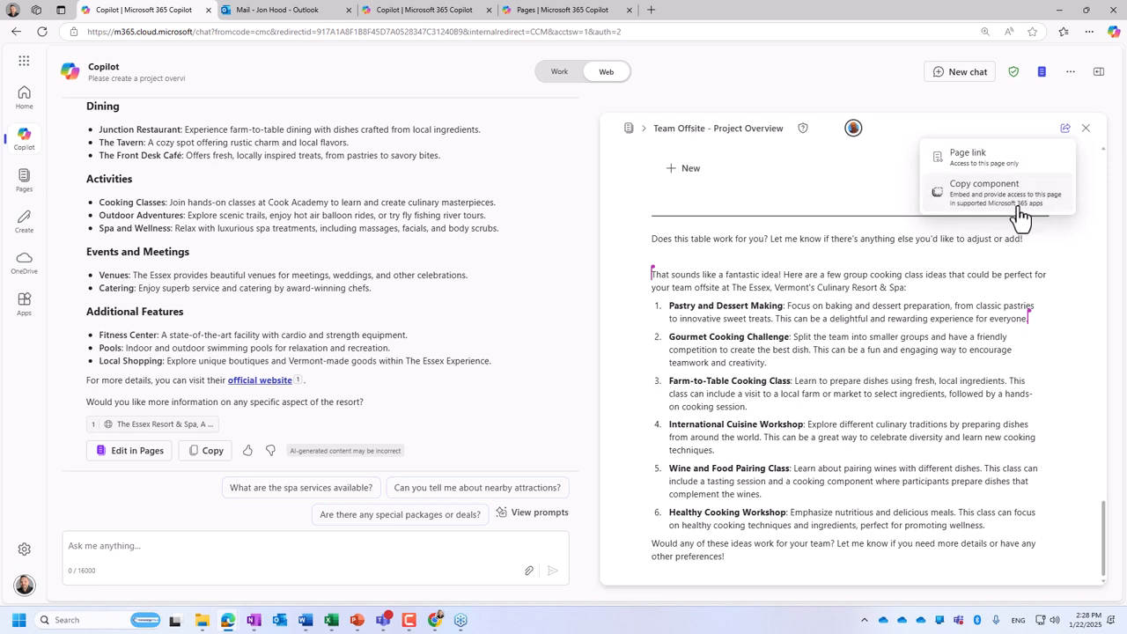
pyautogui.click(858, 137)
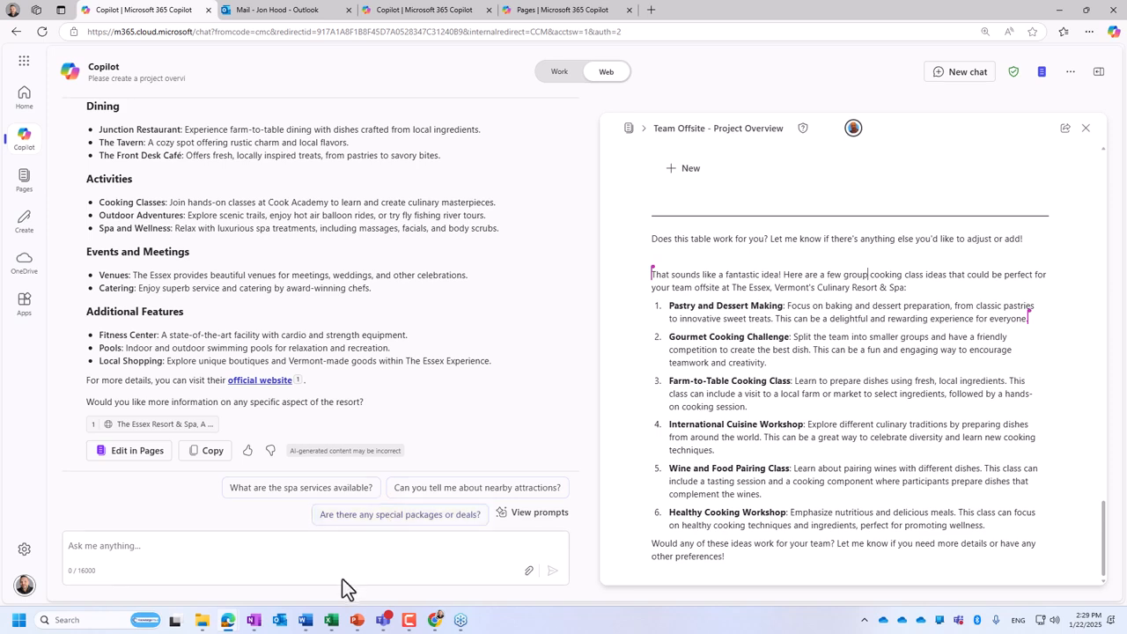
# - Switch to Outlook on the web and start a new email message
pyautogui.click(264, 11)
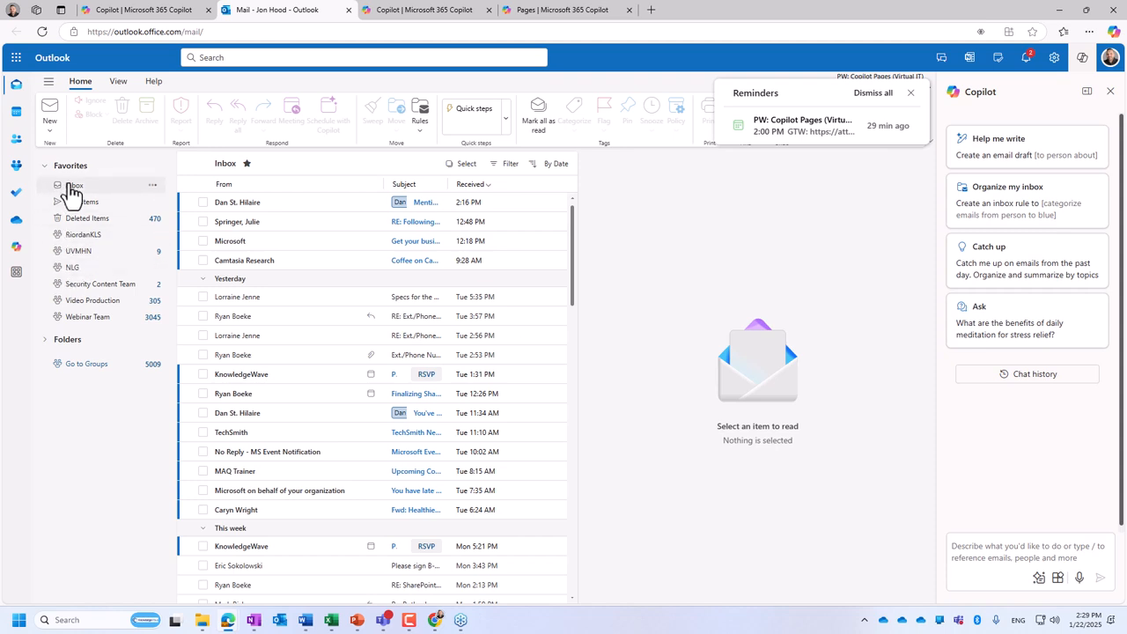
pyautogui.click(51, 110)
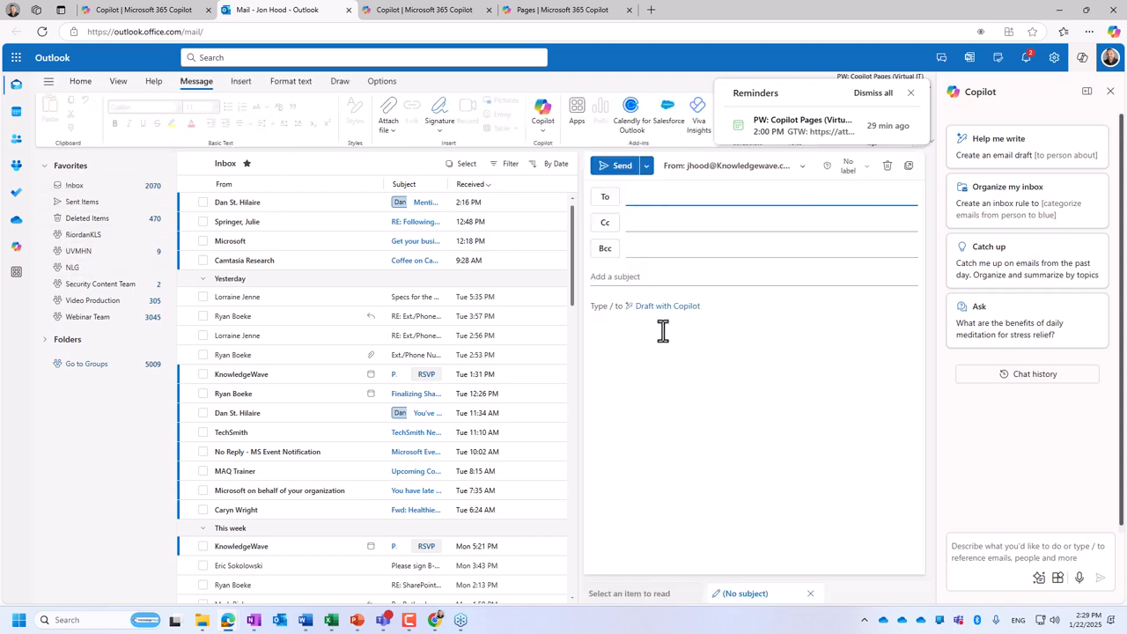
# - Open the full Copilot chat inside Outlook, allowing location access, and set it to Web mode without the Copilot side pane
pyautogui.click(15, 246)
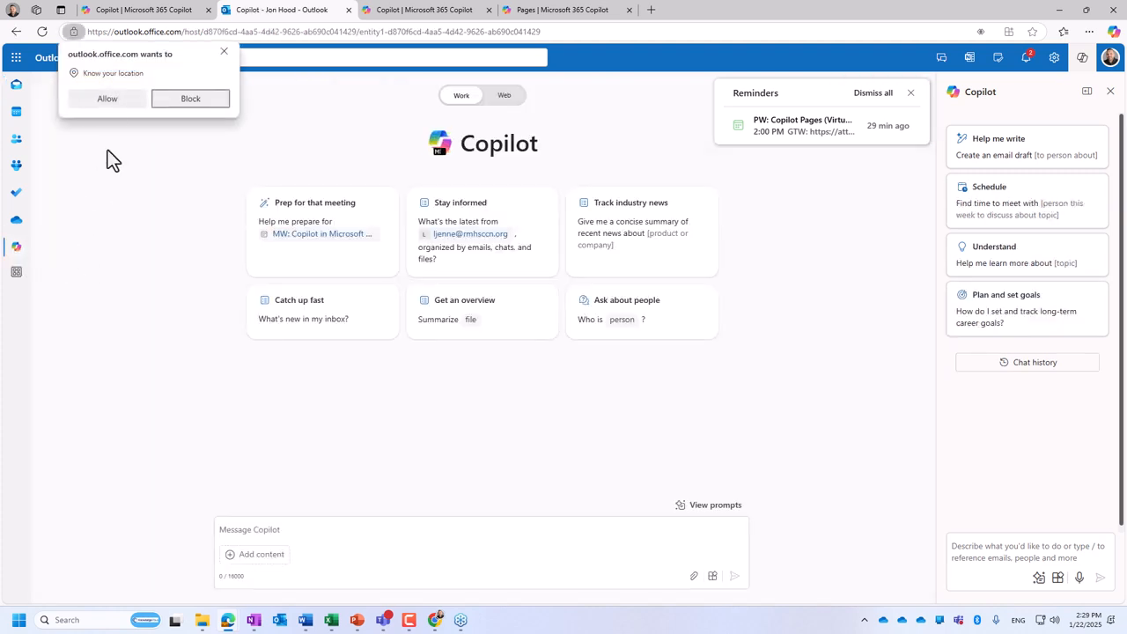
pyautogui.click(108, 99)
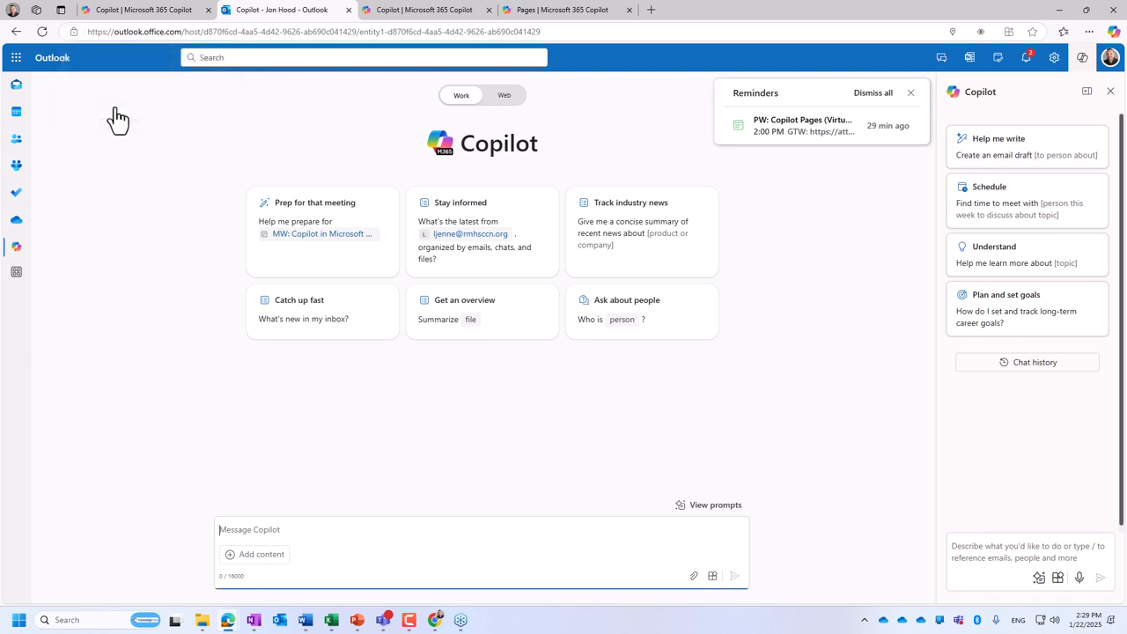
pyautogui.click(1109, 91)
pyautogui.click(1055, 96)
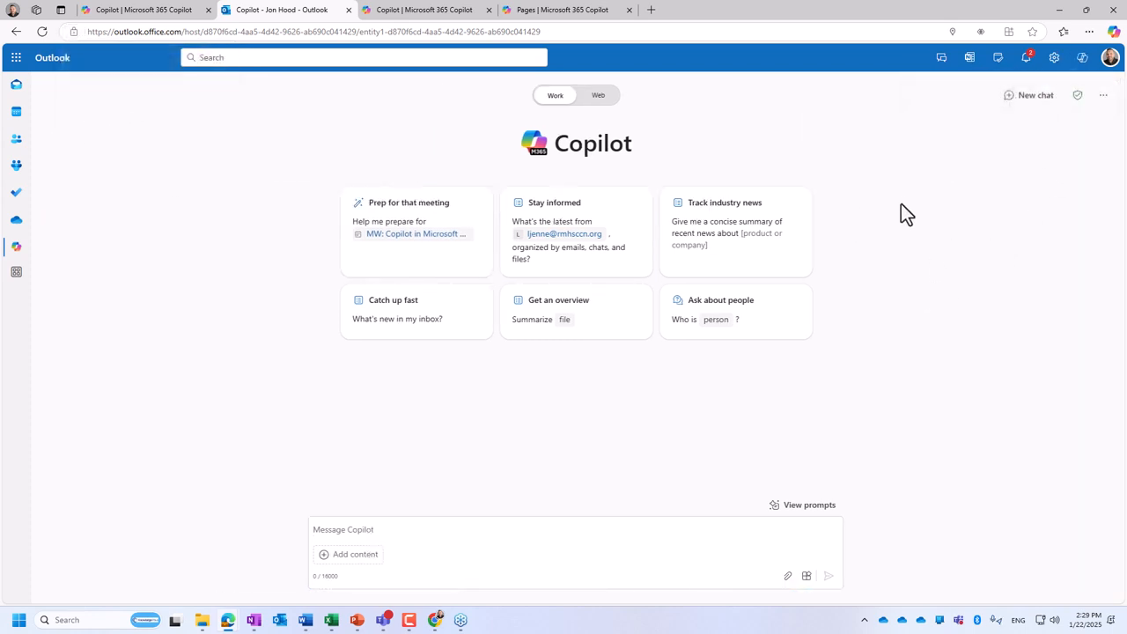
pyautogui.click(595, 98)
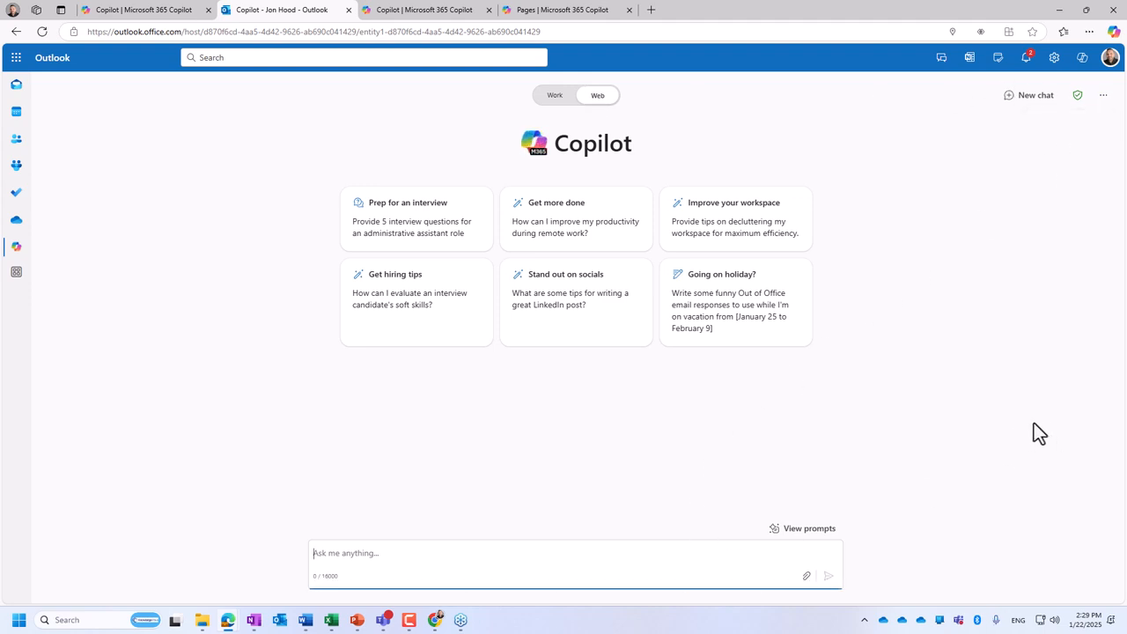
pyautogui.click(1059, 9)
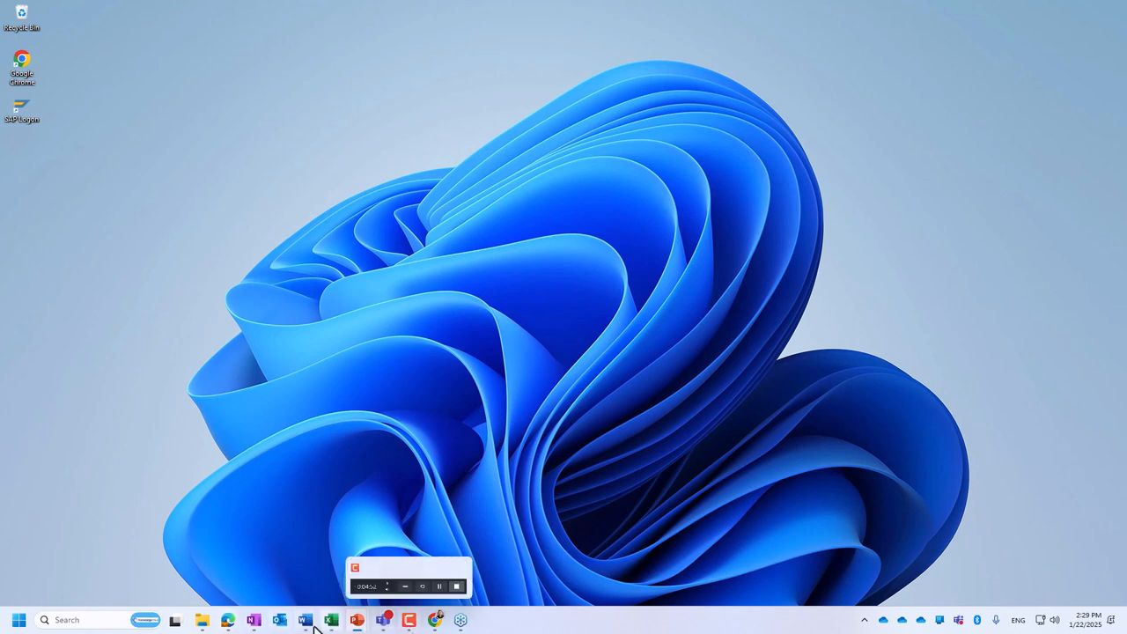
pyautogui.moveTo(227, 619)
pyautogui.click(191, 559)
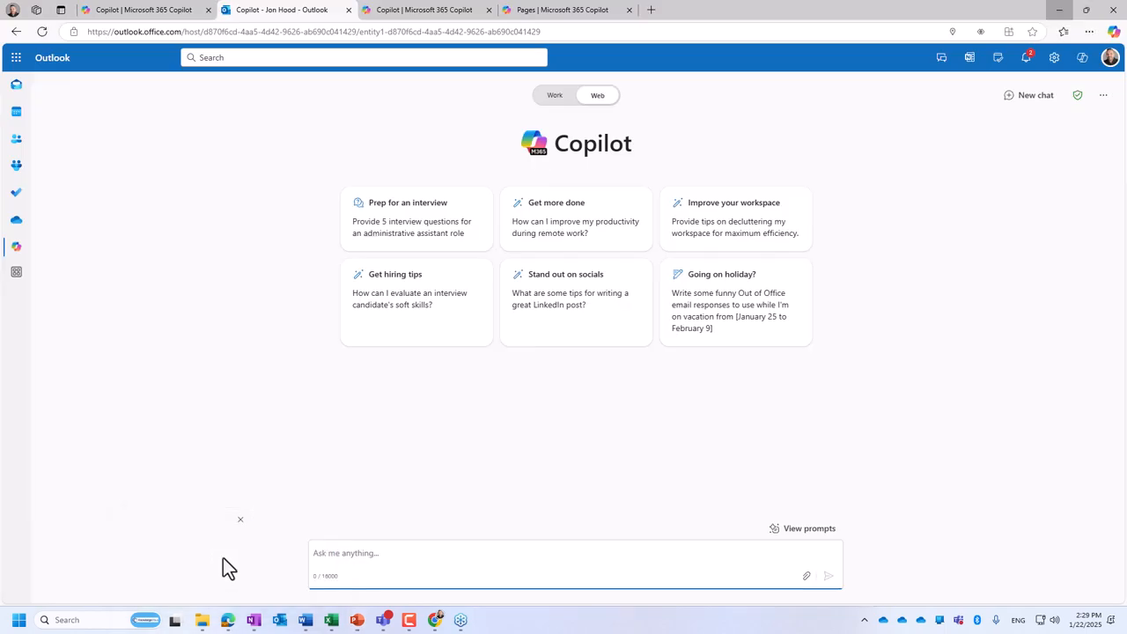
# - Return from Copilot chat to the Outlook mail inbox
pyautogui.click(16, 85)
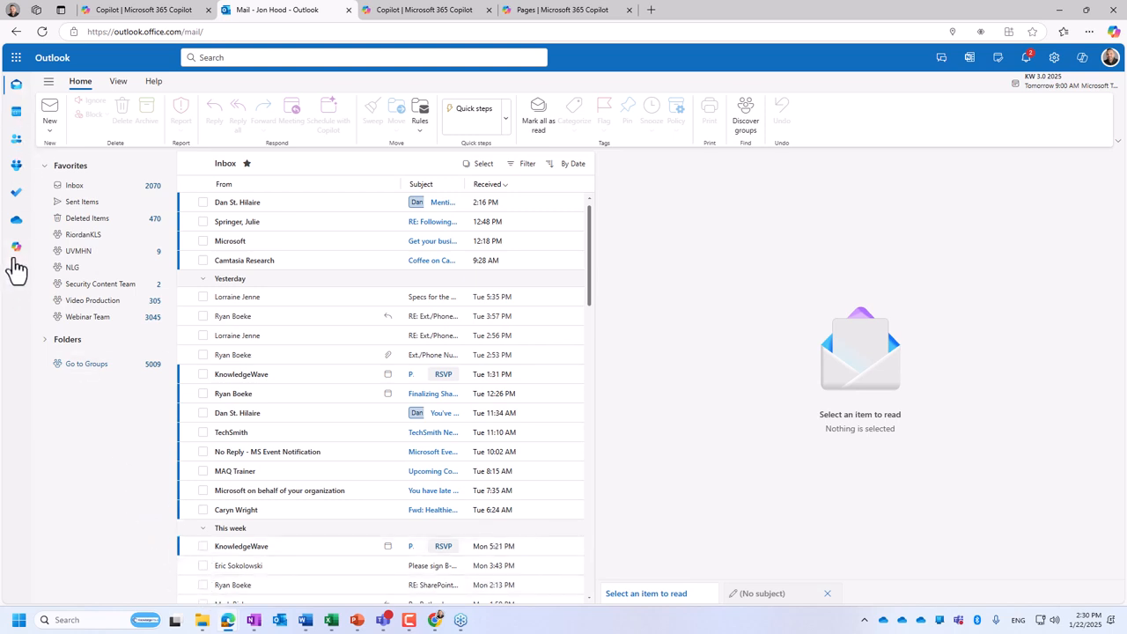
pyautogui.click(282, 621)
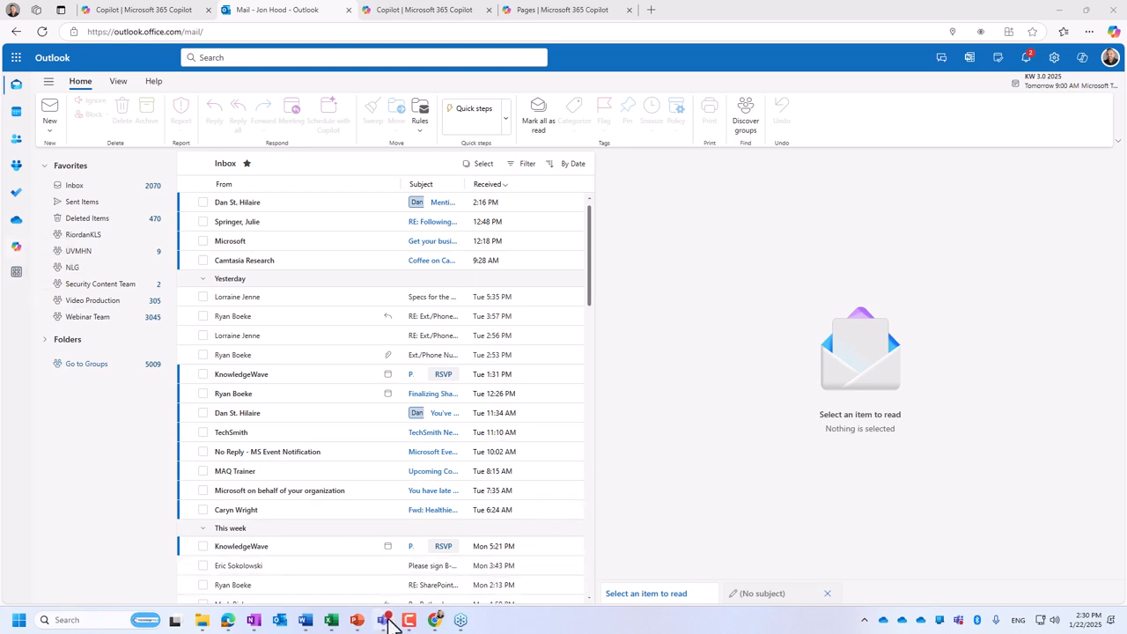
# - Switch to Teams and open the most recent project overview chat in Copilot together with its Team Offsite - Project Overview page
pyautogui.moveTo(382, 620)
pyautogui.click(342, 574)
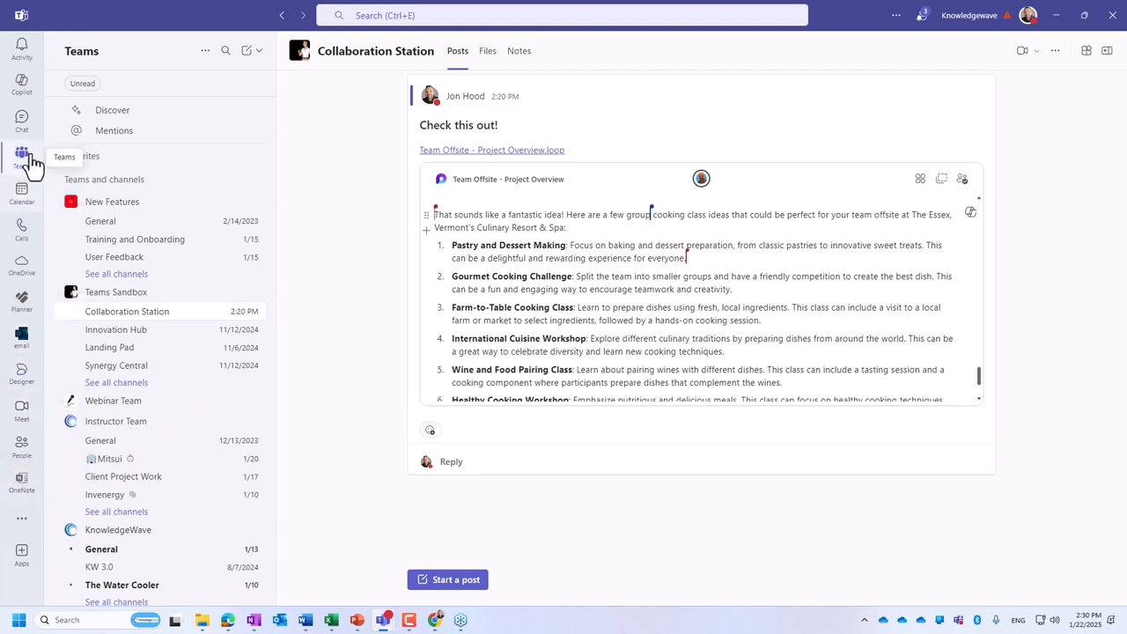
pyautogui.click(29, 98)
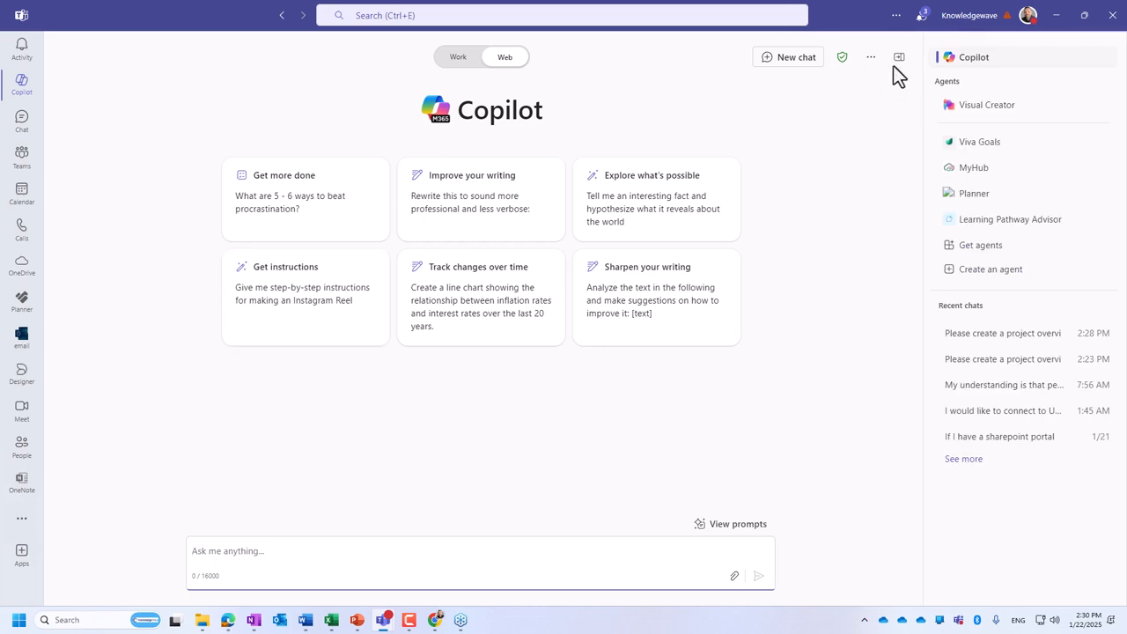
pyautogui.click(1000, 339)
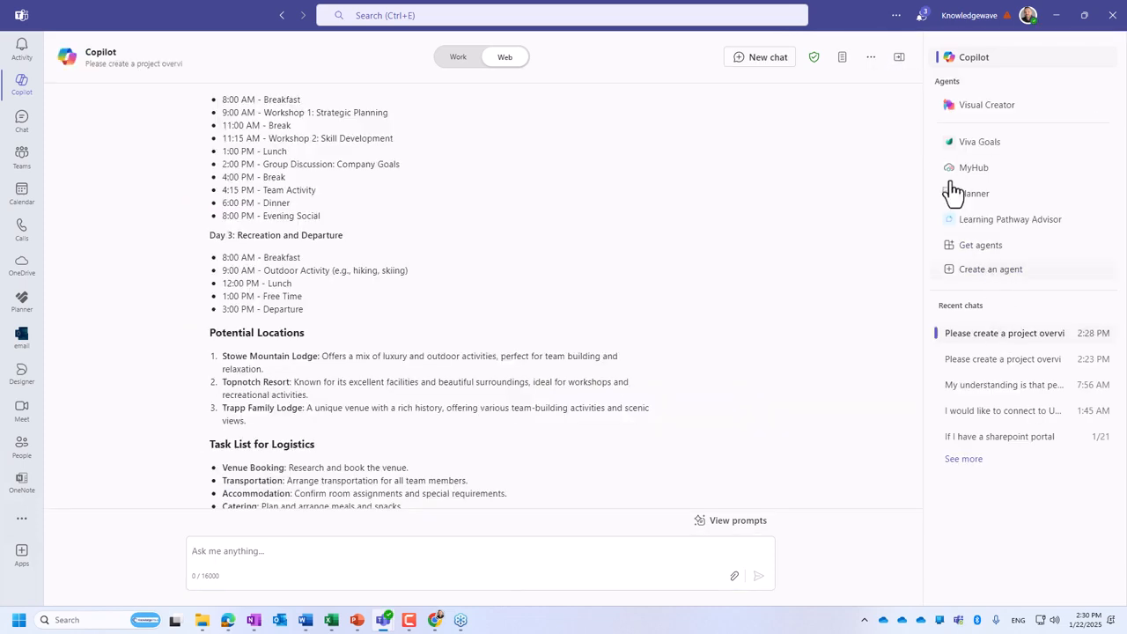
pyautogui.click(841, 57)
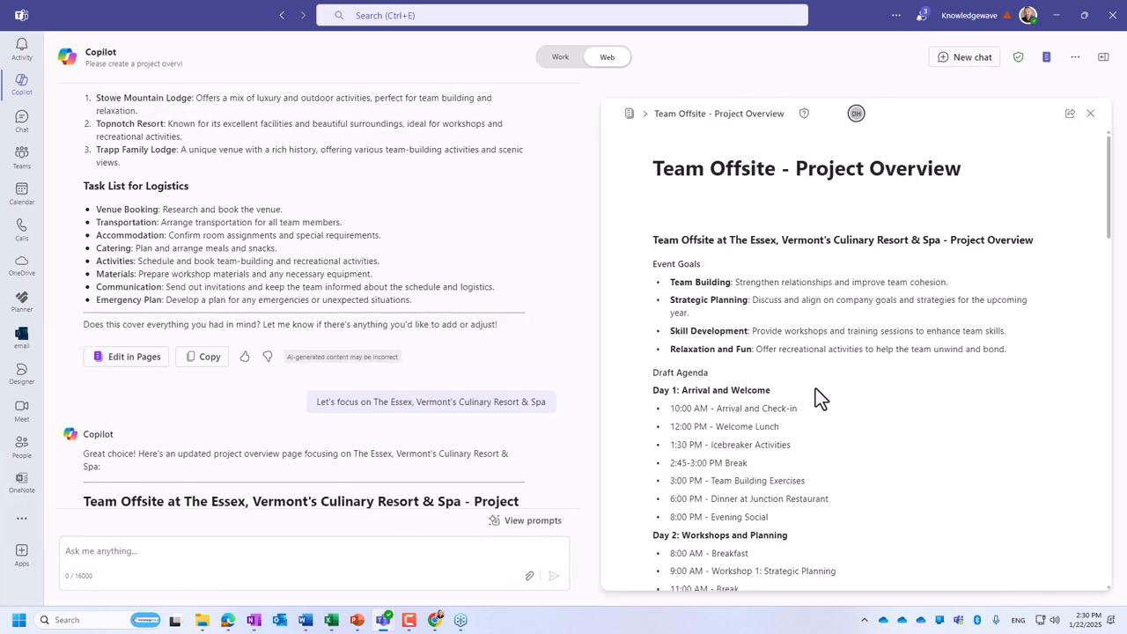